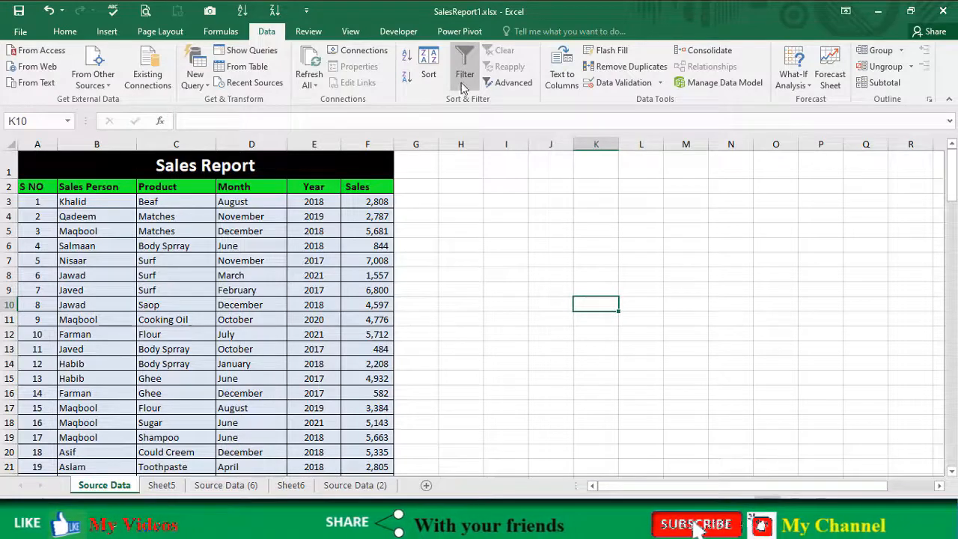
click(64, 31)
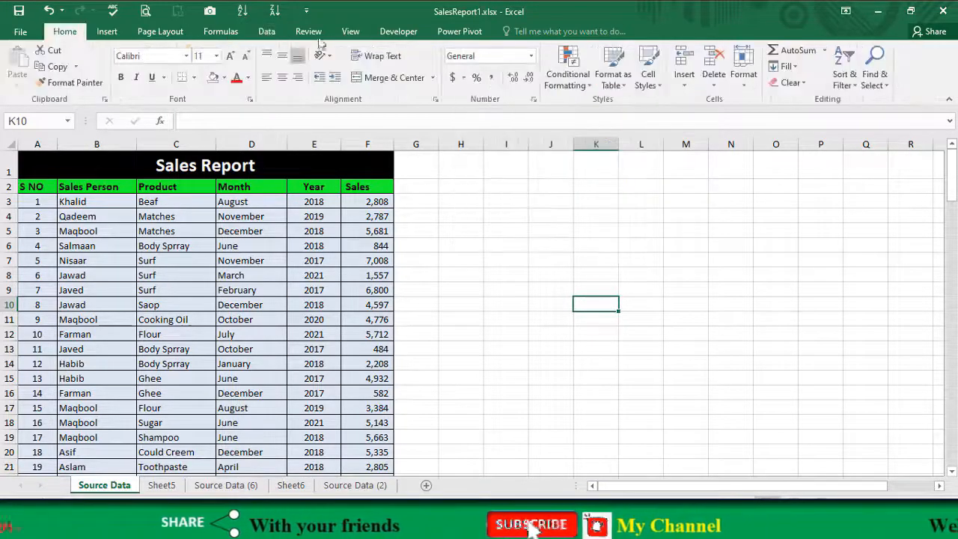
click(861, 78)
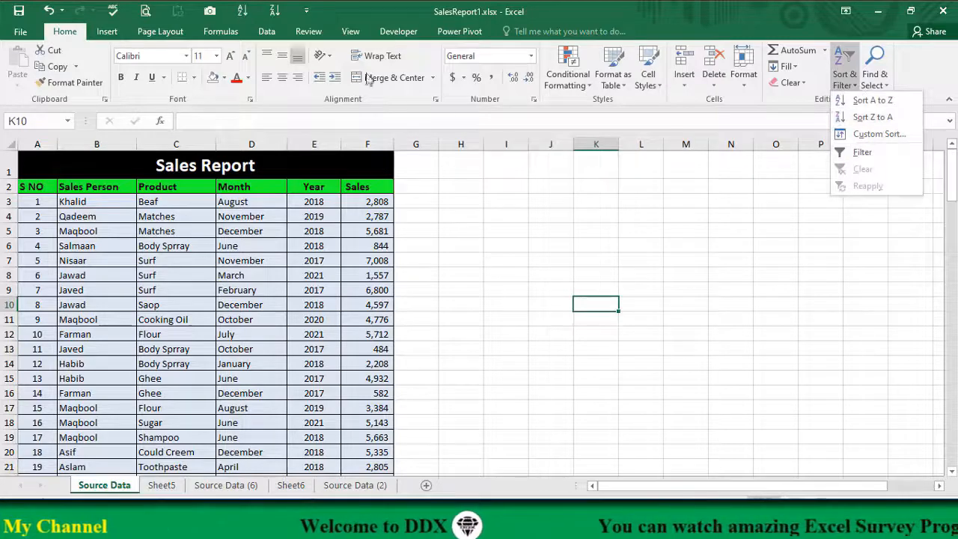
click(268, 33)
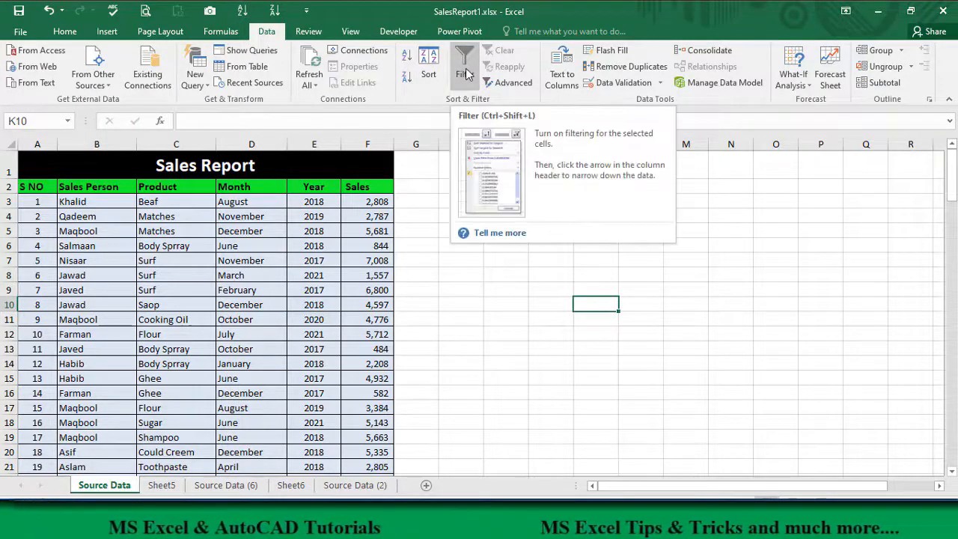
Look through the Sales Report records on the Source Data sheet, from the first row to the lower rows
click(247, 289)
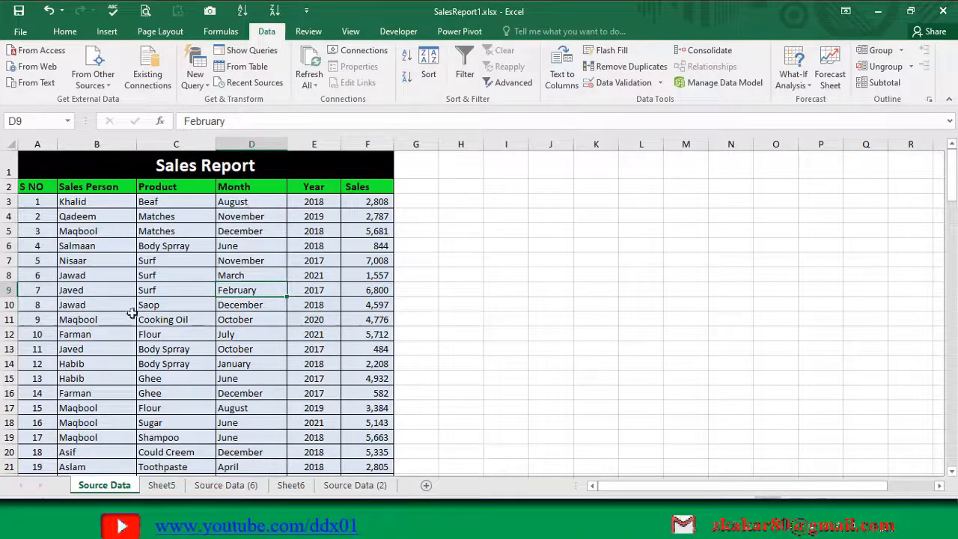
scroll(160, 345, down, 2)
scroll(172, 348, up, 3)
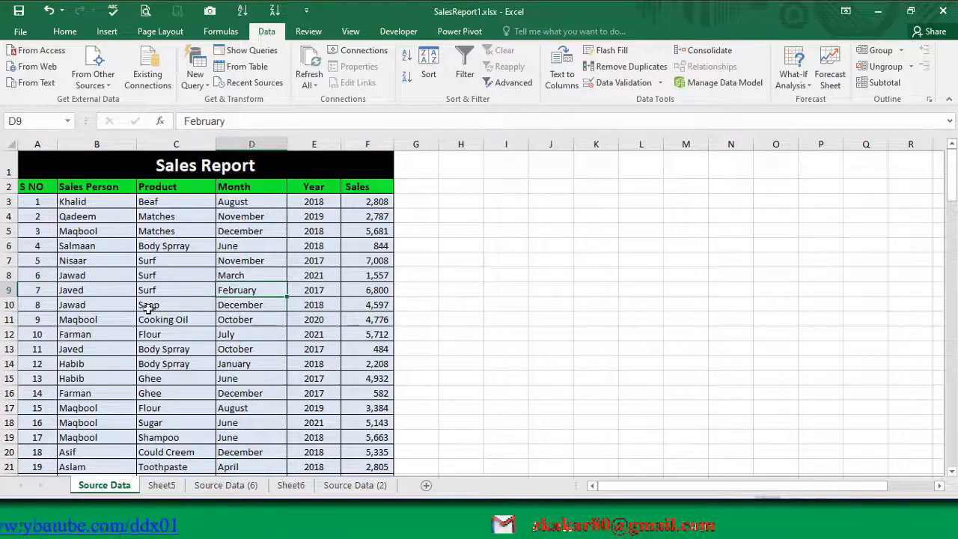
click(40, 201)
scroll(46, 296, down, 2)
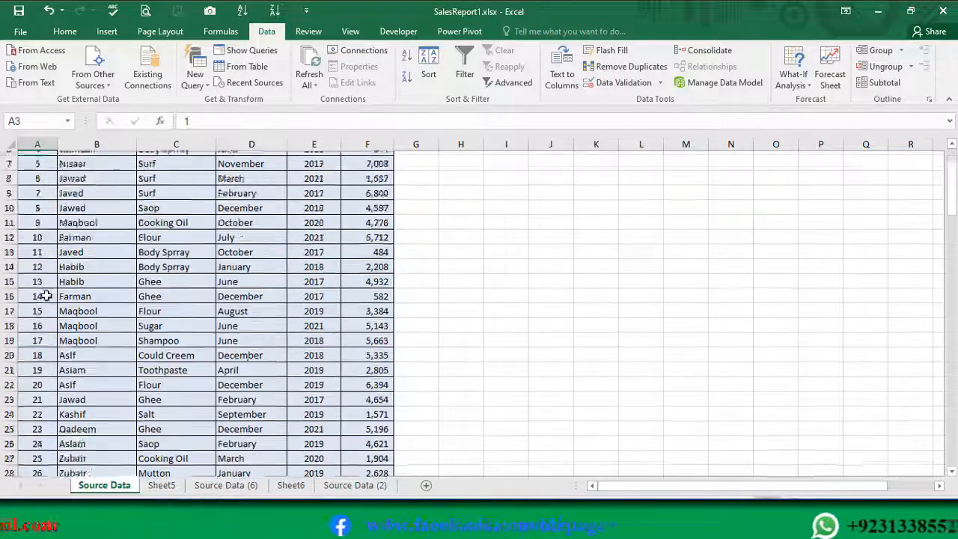
scroll(46, 296, down, 1)
scroll(41, 247, up, 3)
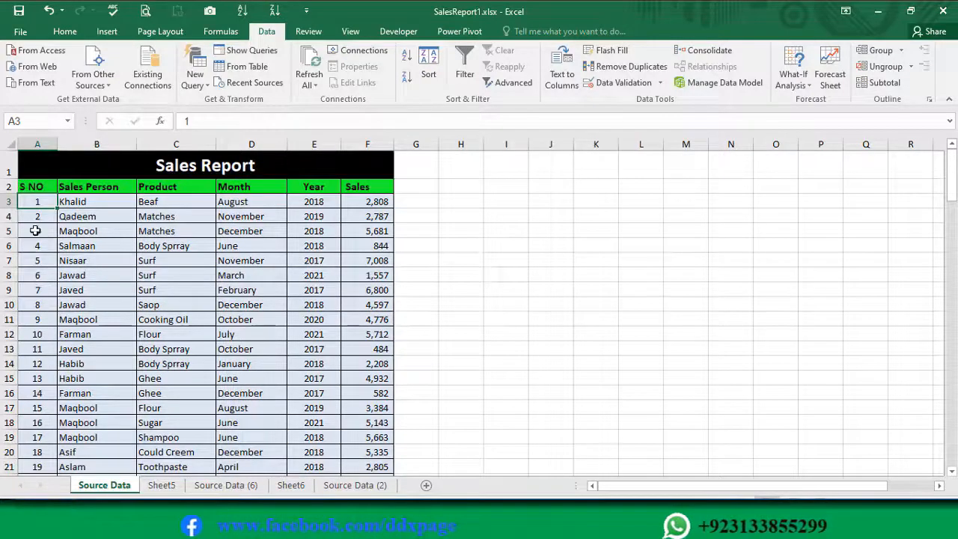
scroll(17, 299, down, 1)
scroll(22, 296, up, 2)
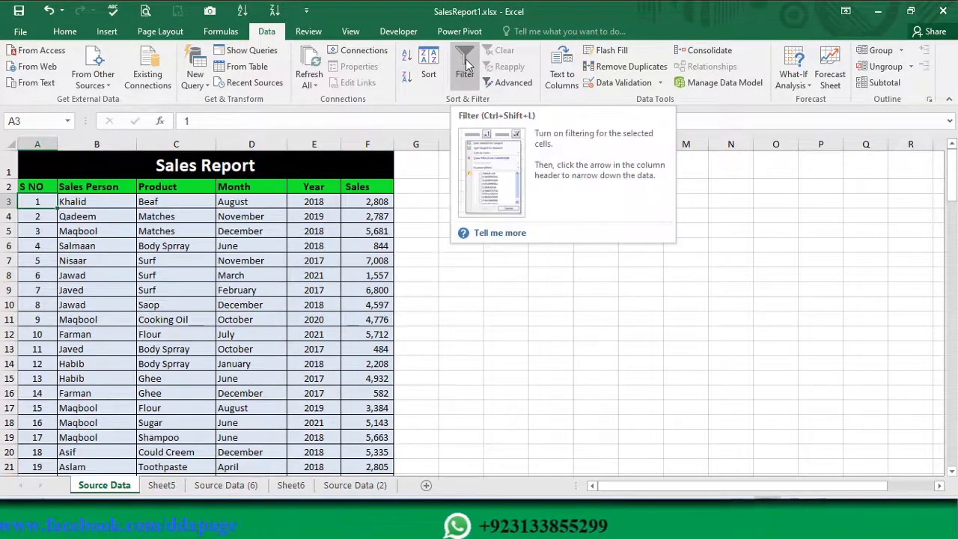
click(251, 246)
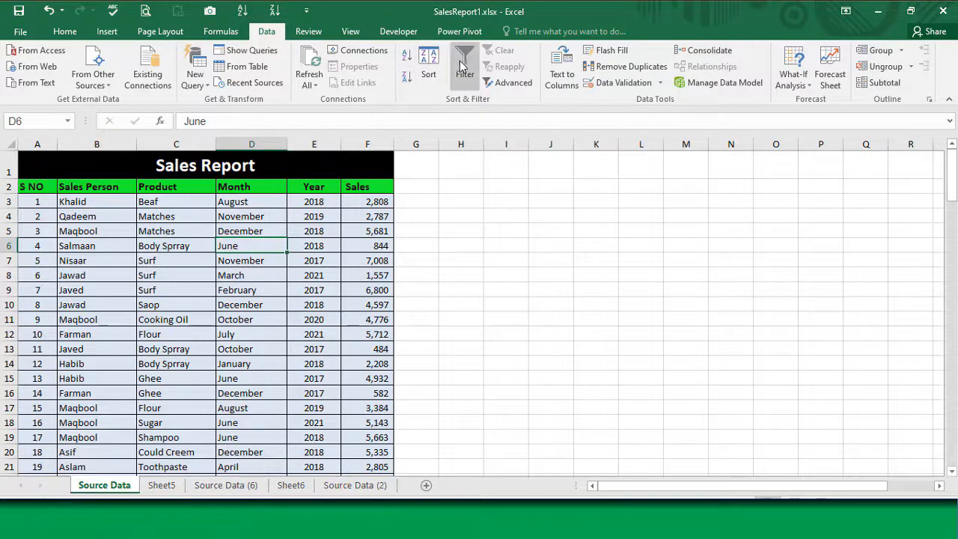
Turn on filtering for the Sales Report header row, A2:F2, from S NO to Sales
drag(41, 186, 367, 186)
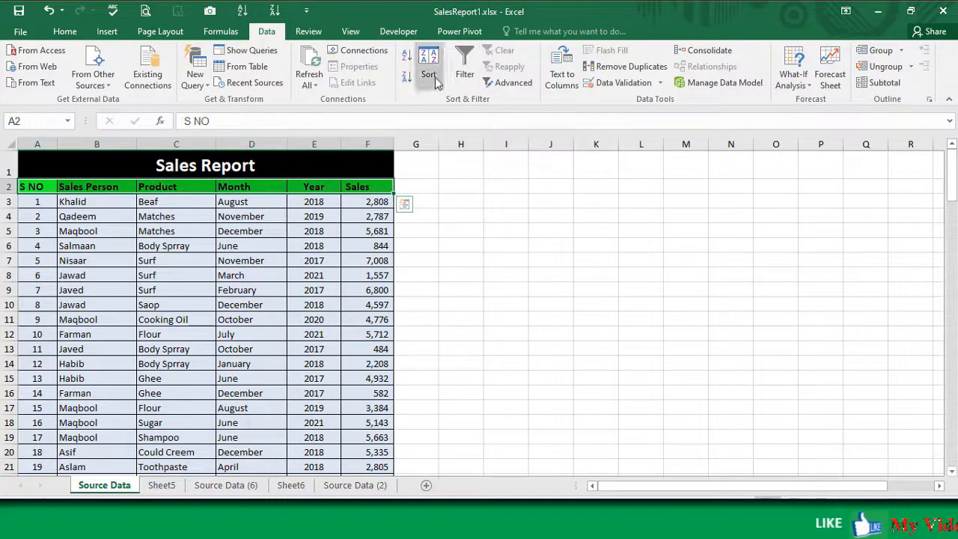
click(465, 67)
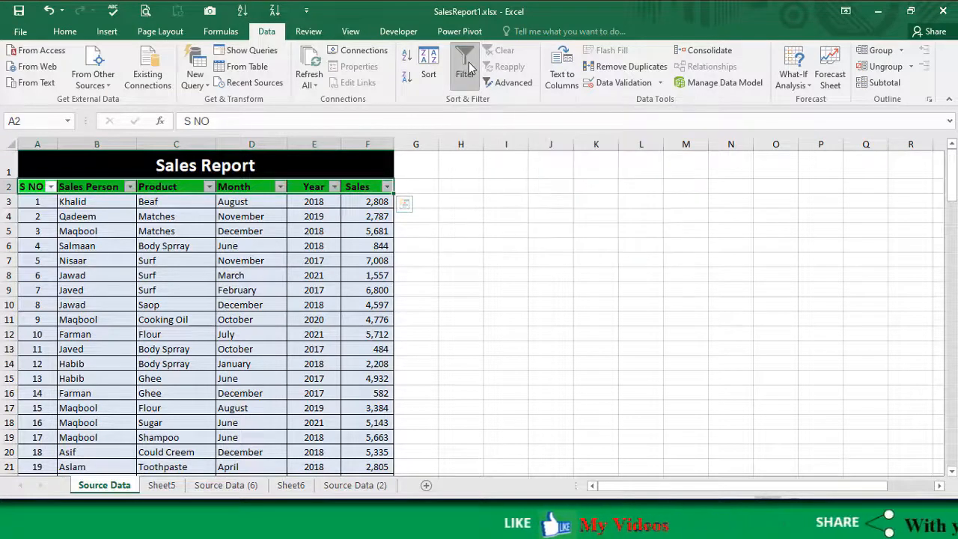
click(203, 265)
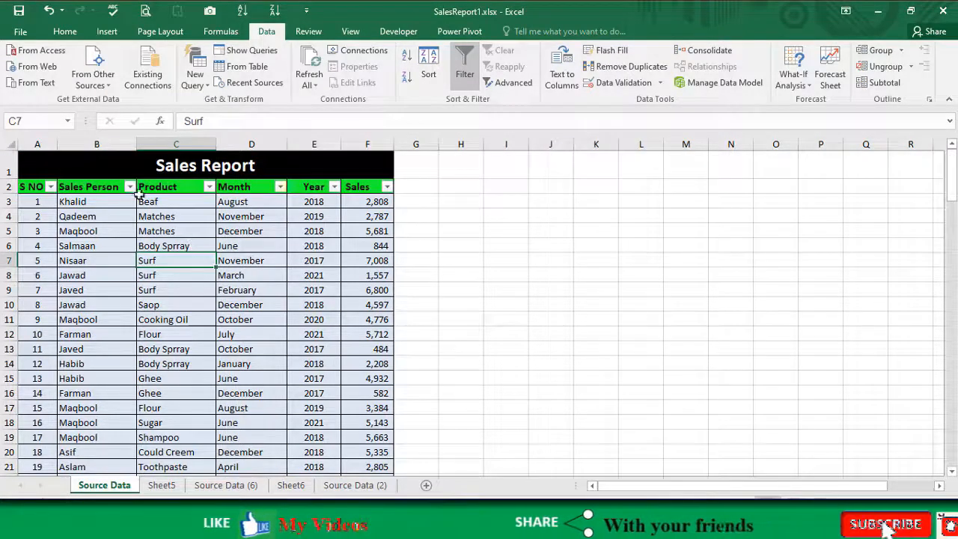
Filter the S NO column to show only records 2 and 3
click(50, 187)
click(42, 322)
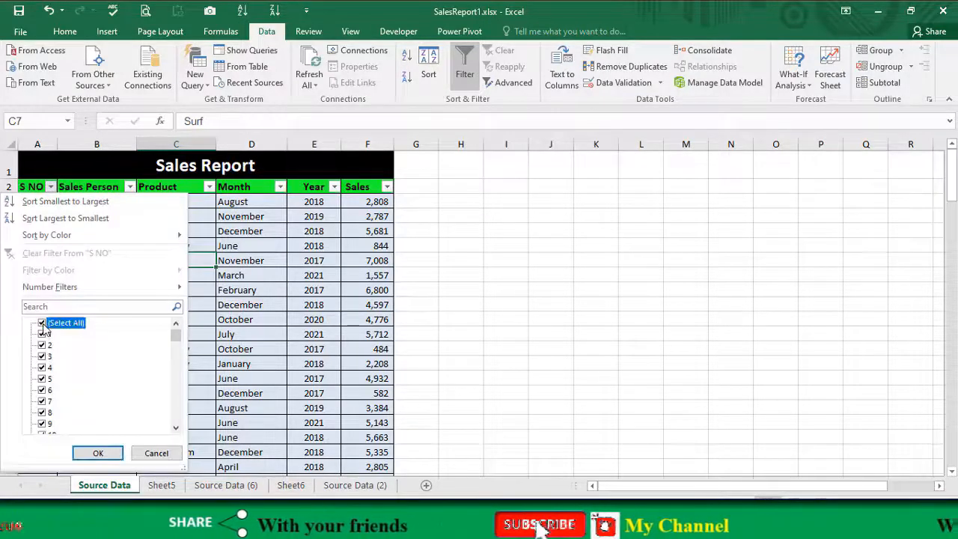
click(42, 345)
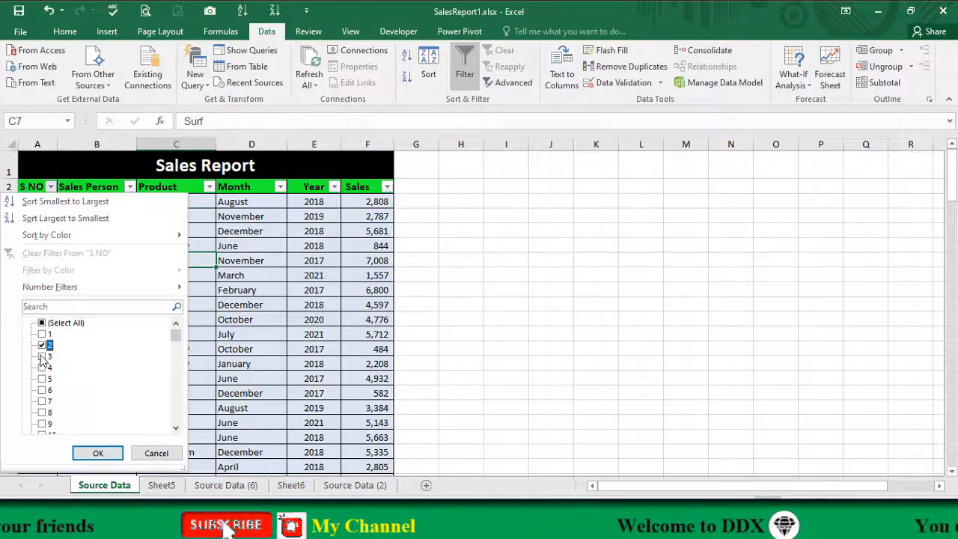
click(98, 453)
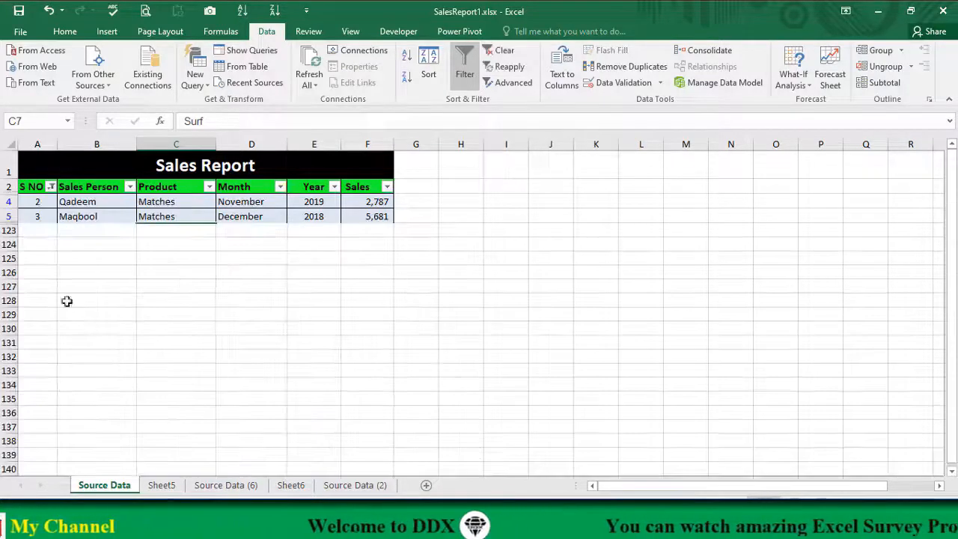
Reselect all values in the S NO filter to show every record
click(50, 187)
click(43, 324)
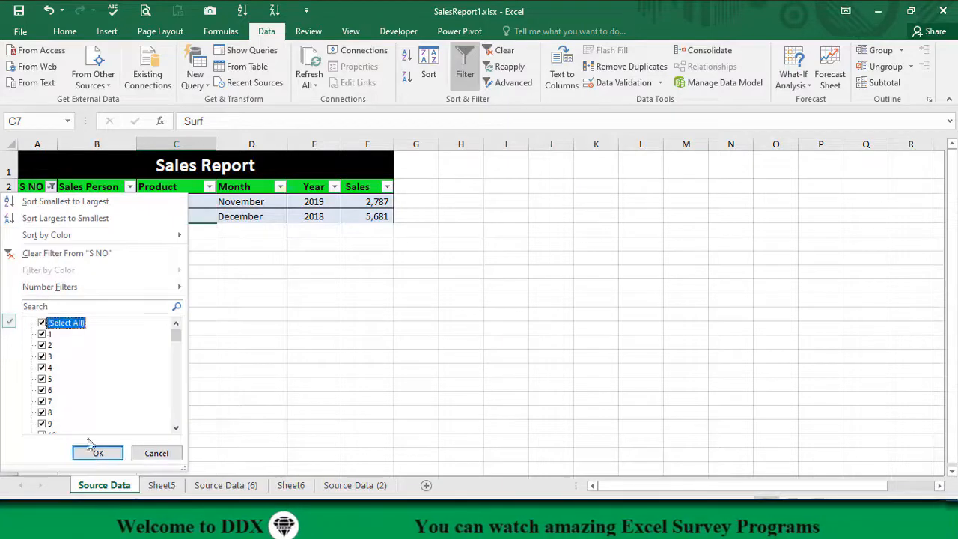
click(98, 453)
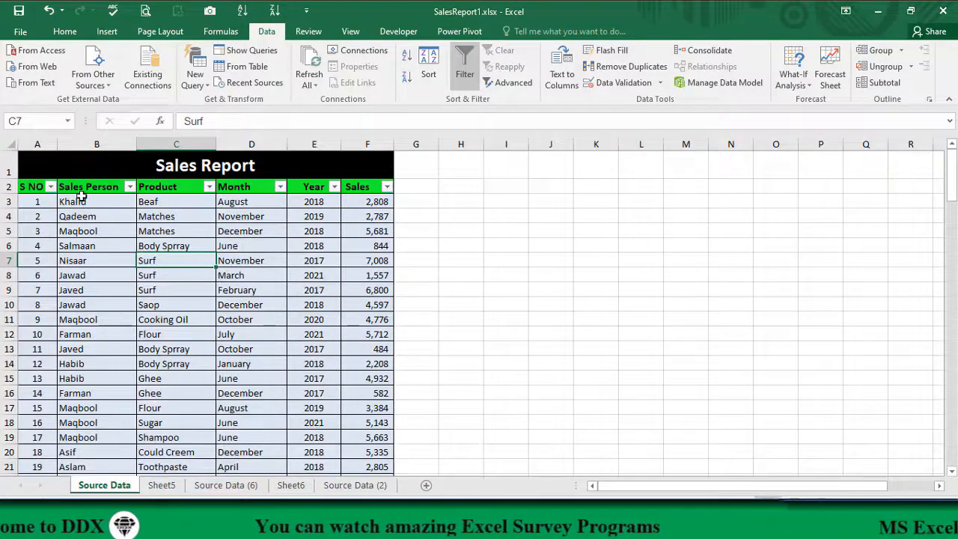
Filter the Sales Person column to show only the first person in the filter list
click(130, 186)
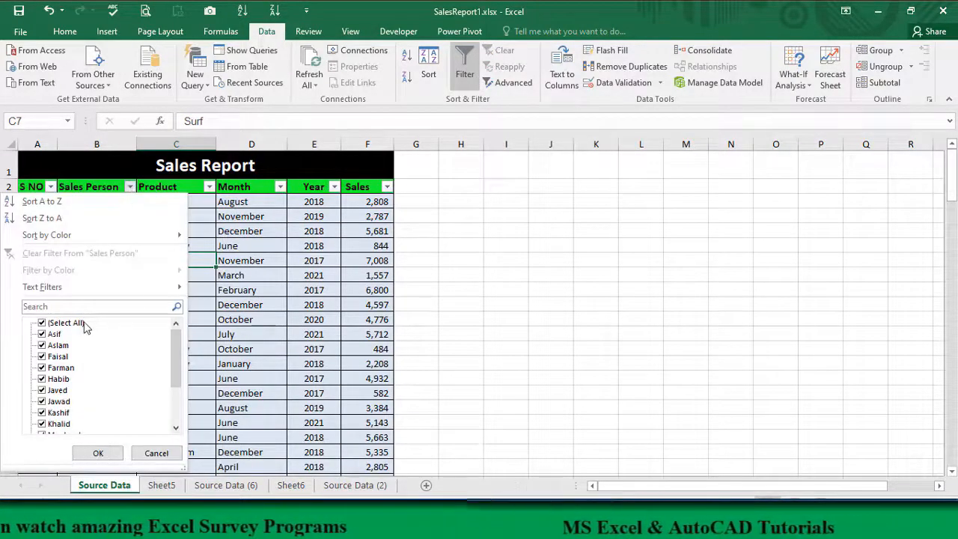
click(43, 323)
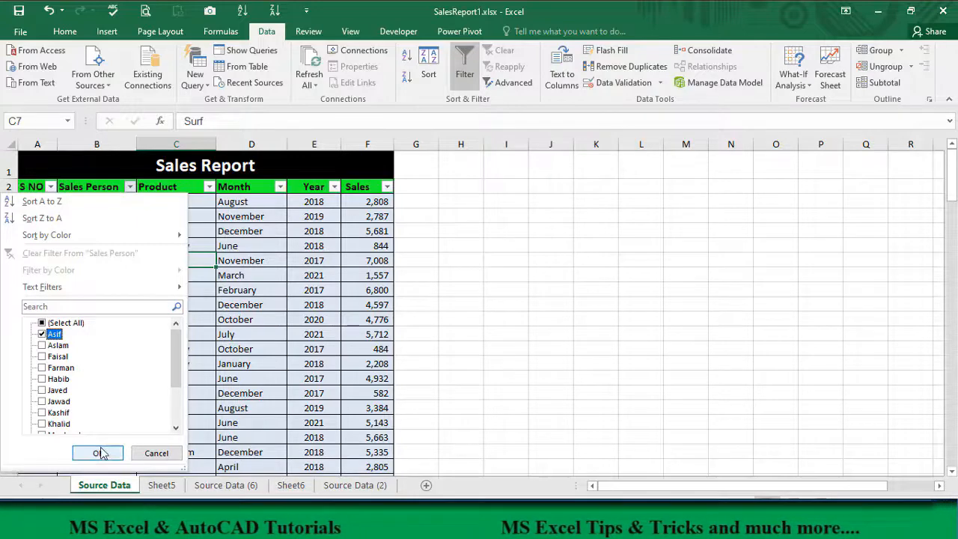
click(98, 454)
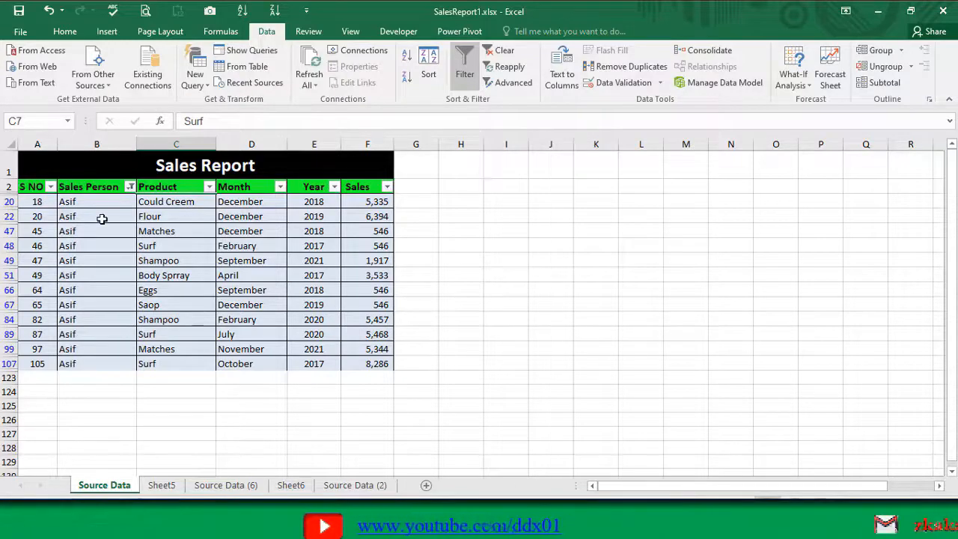
Change the Sales Person filter to show only the fifth person in the list instead of the first
click(130, 187)
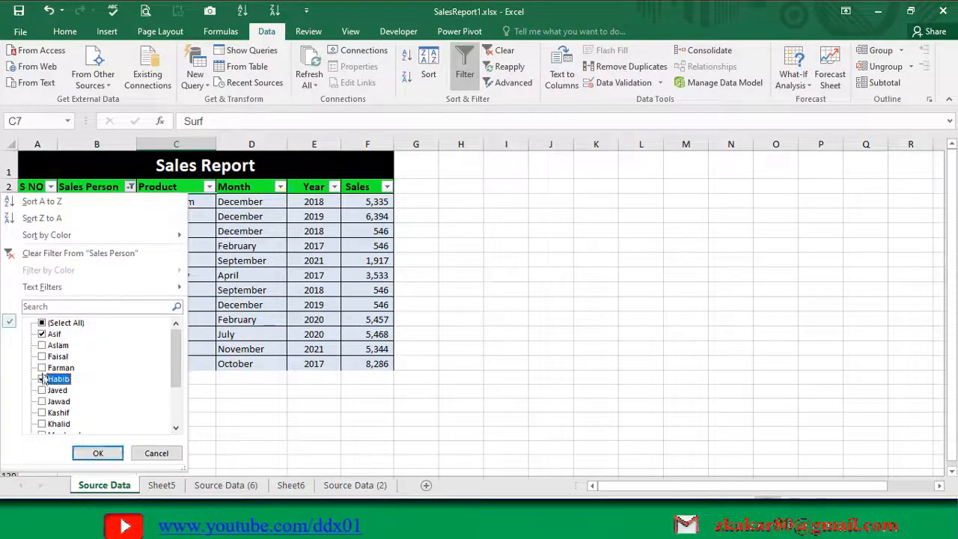
click(42, 333)
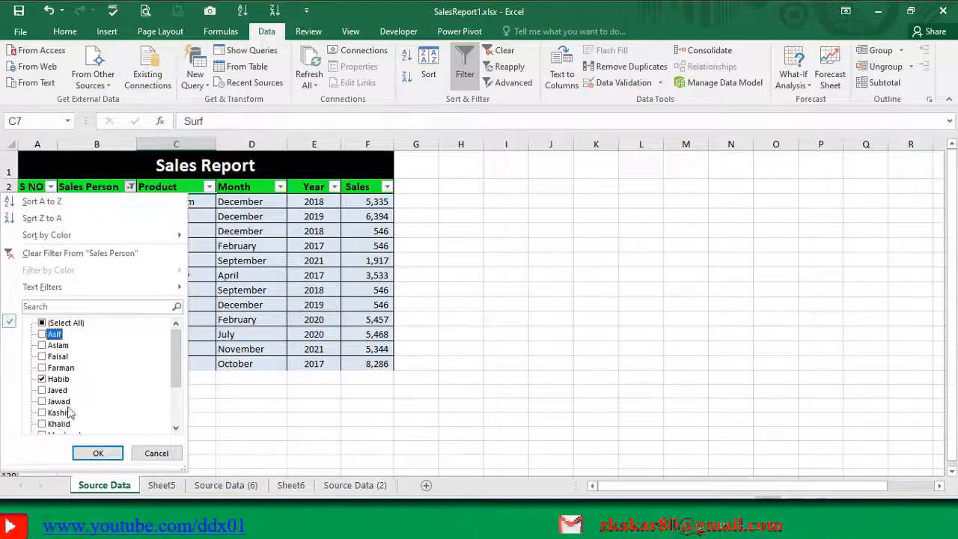
click(98, 453)
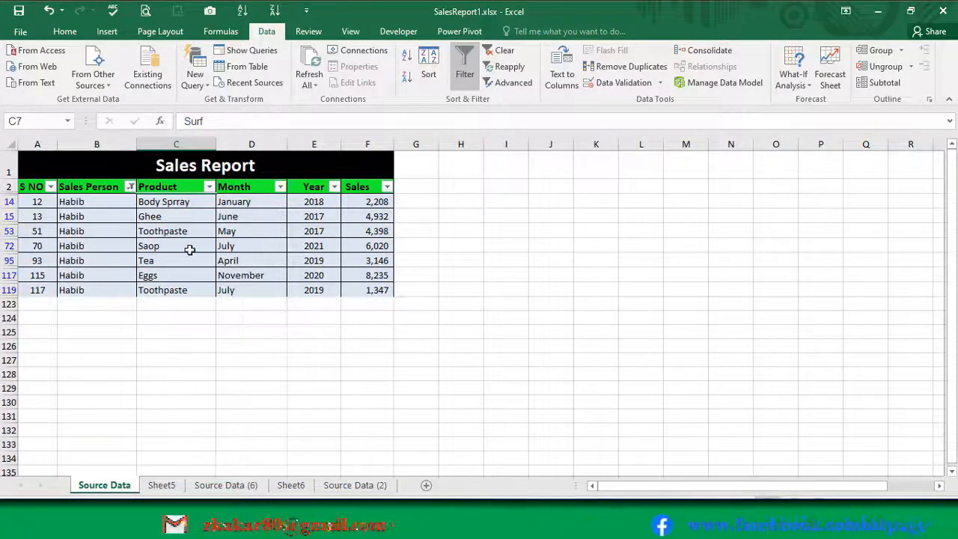
Add the fourth and eighth listed people to the Sales Person filter and review the filtered records
click(131, 189)
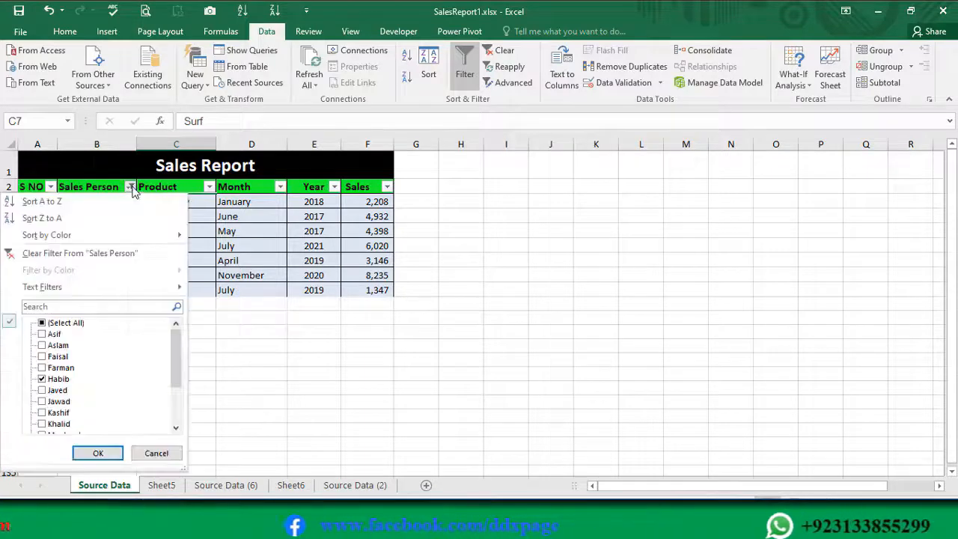
click(43, 367)
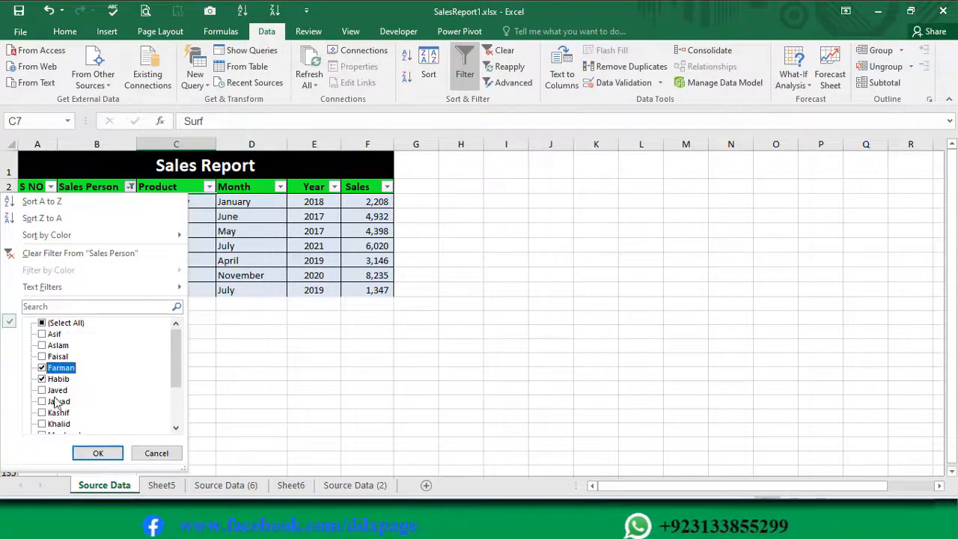
click(42, 412)
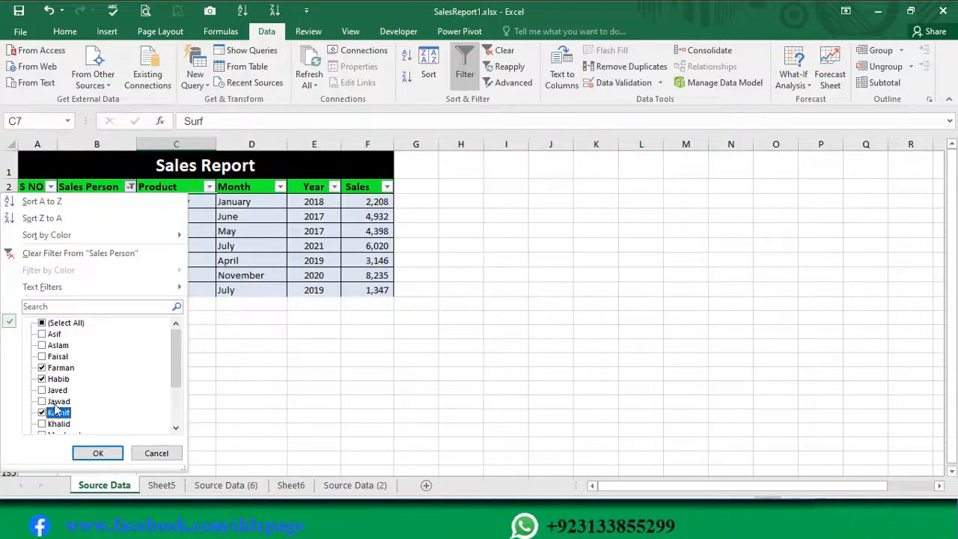
click(98, 453)
scroll(83, 277, down, 1)
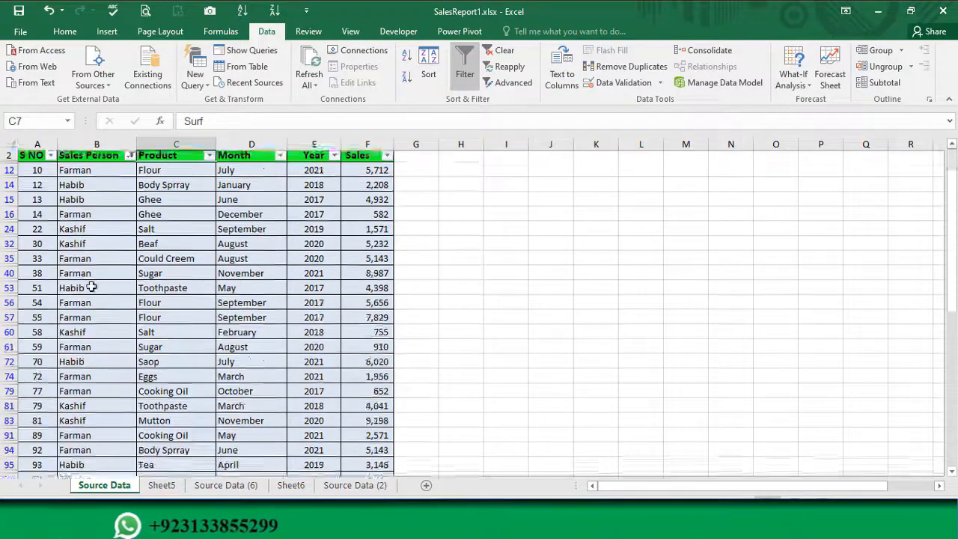
scroll(91, 287, down, 3)
scroll(94, 310, up, 4)
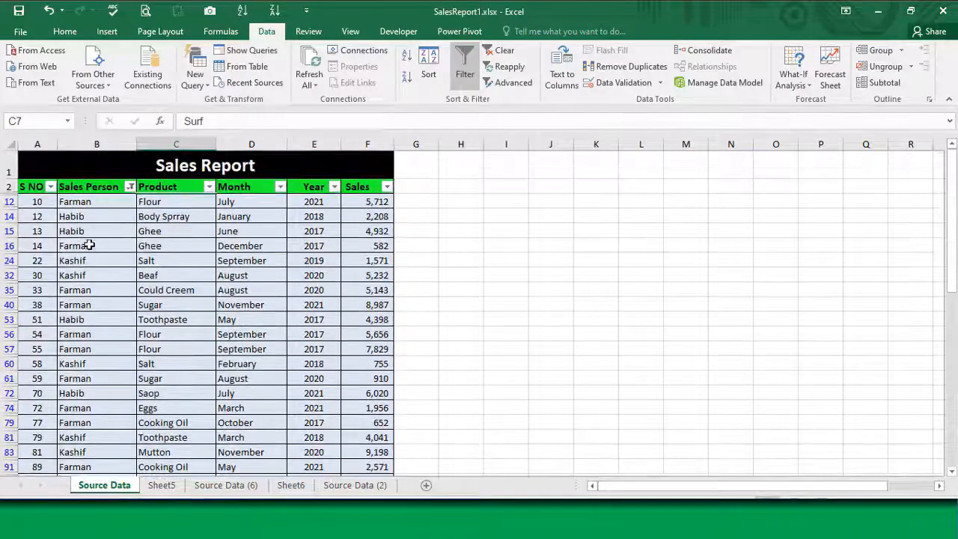
scroll(101, 310, down, 3)
scroll(105, 342, up, 3)
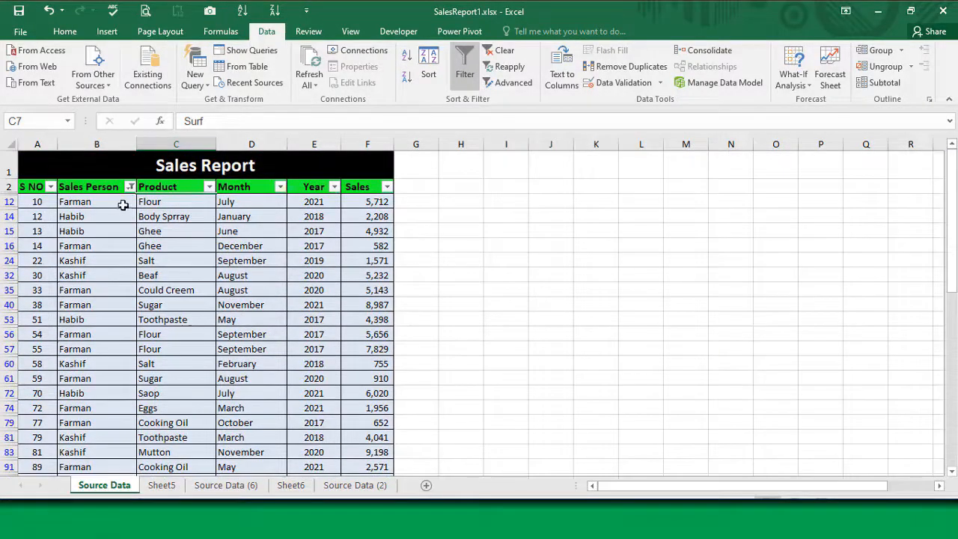
Reselect all people in the Sales Person filter to show every record
click(210, 187)
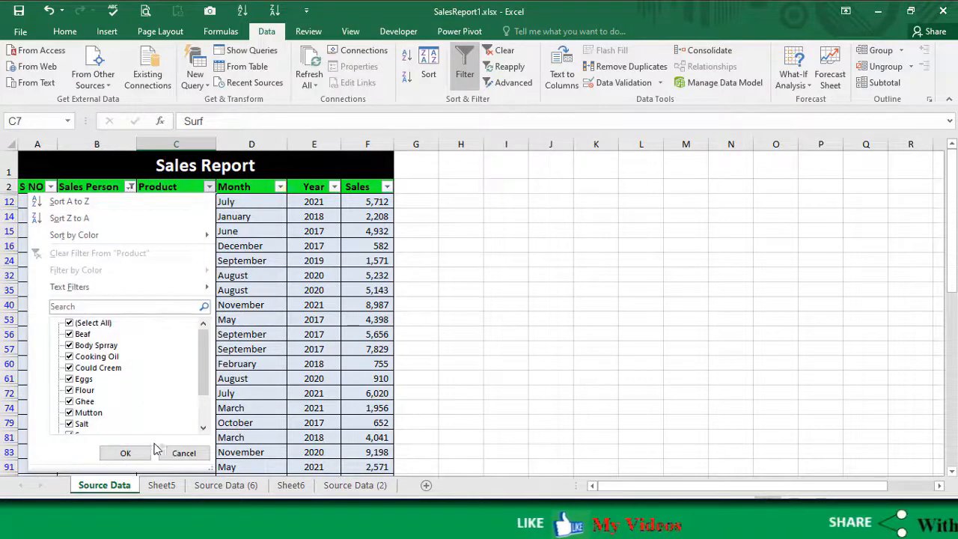
click(184, 453)
click(130, 187)
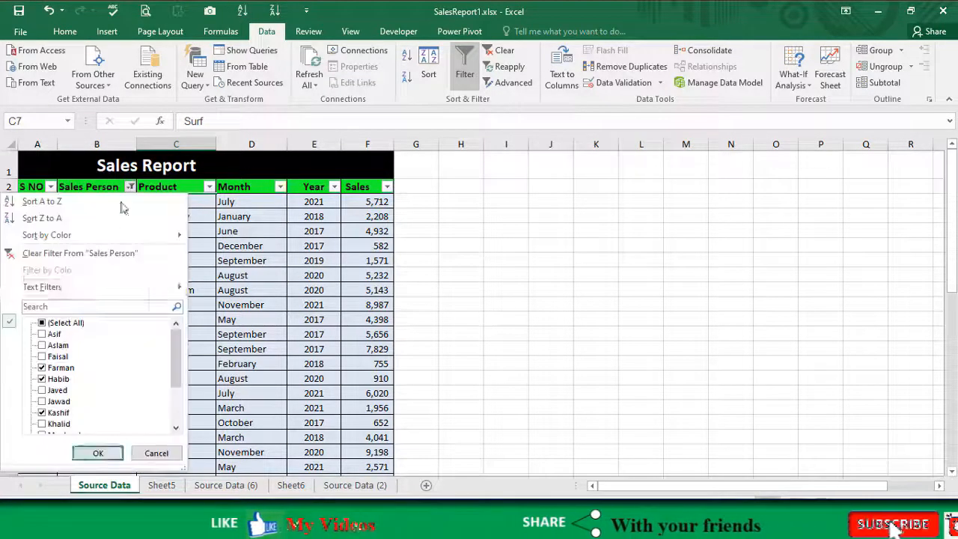
click(97, 453)
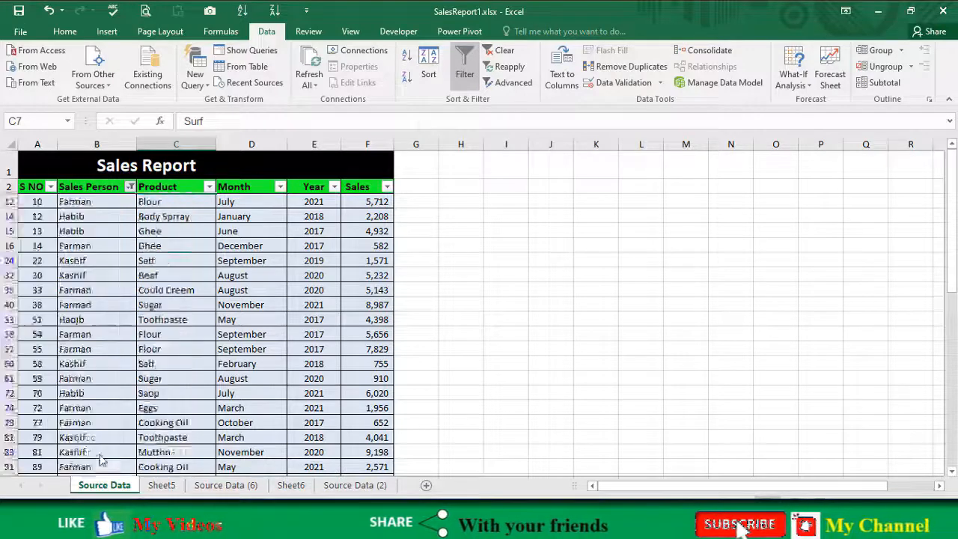
Filter the Product column to show only Beaf, Eggs and Ghee, and review the filtered records
click(210, 187)
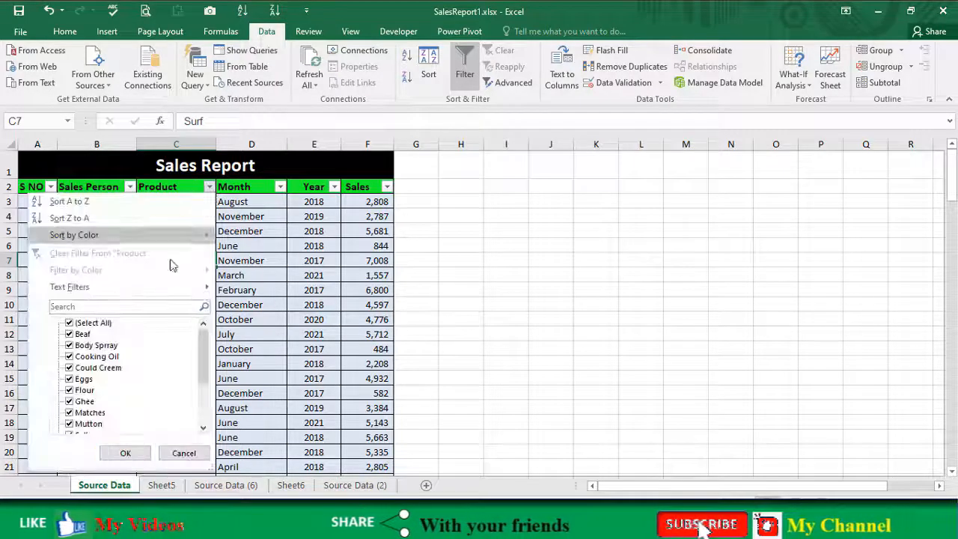
click(69, 323)
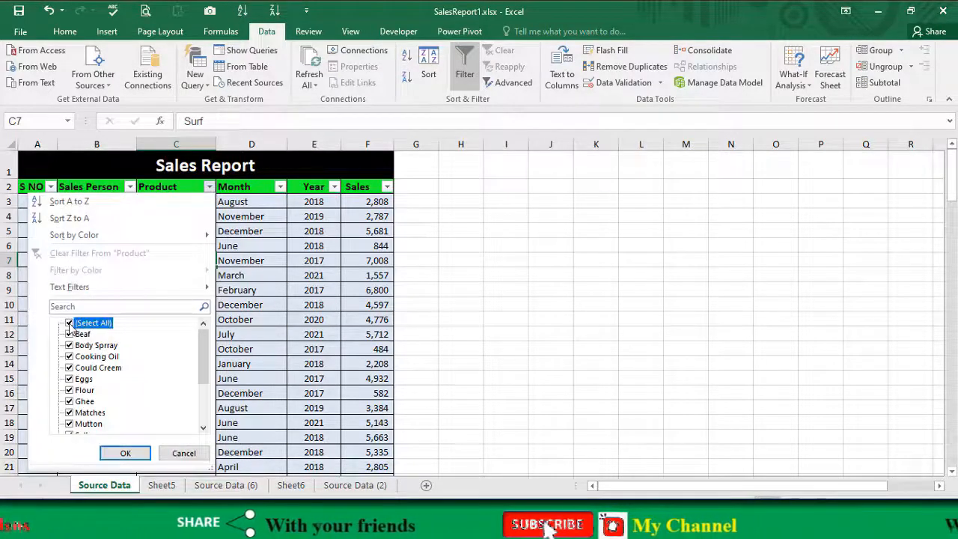
click(69, 334)
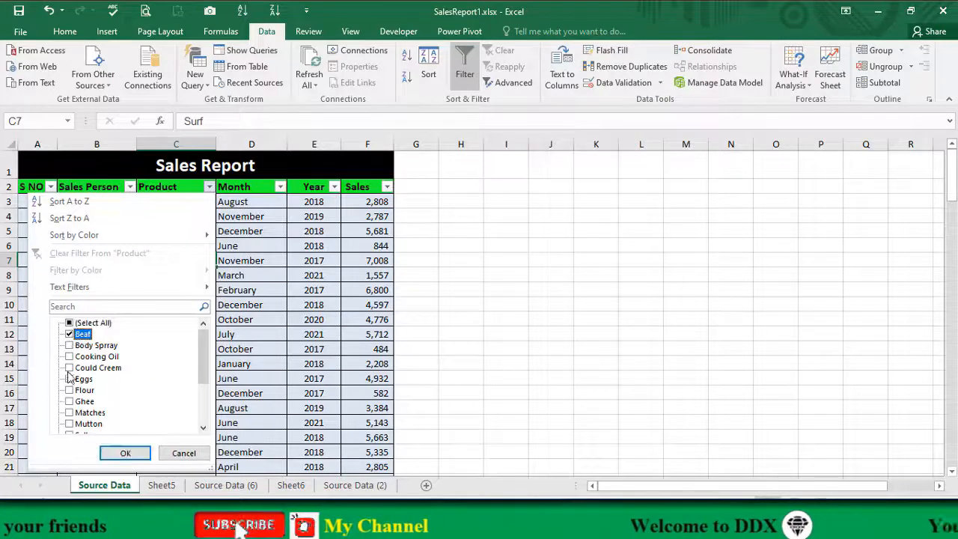
click(70, 380)
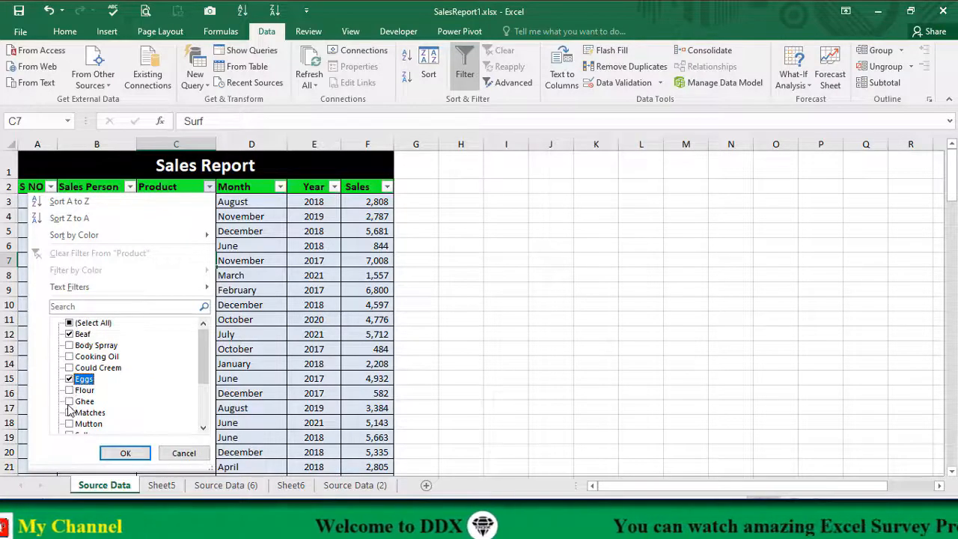
click(123, 455)
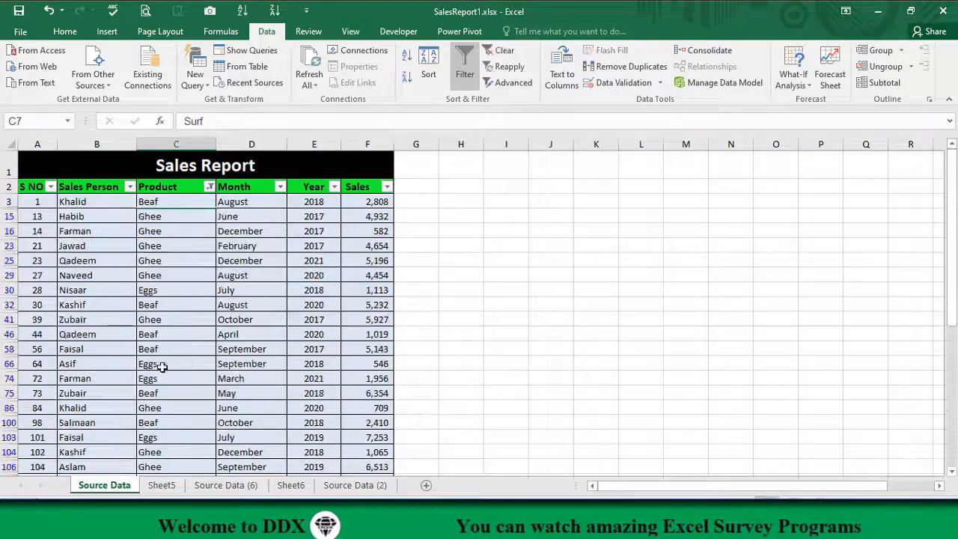
scroll(155, 249, down, 3)
scroll(156, 248, up, 4)
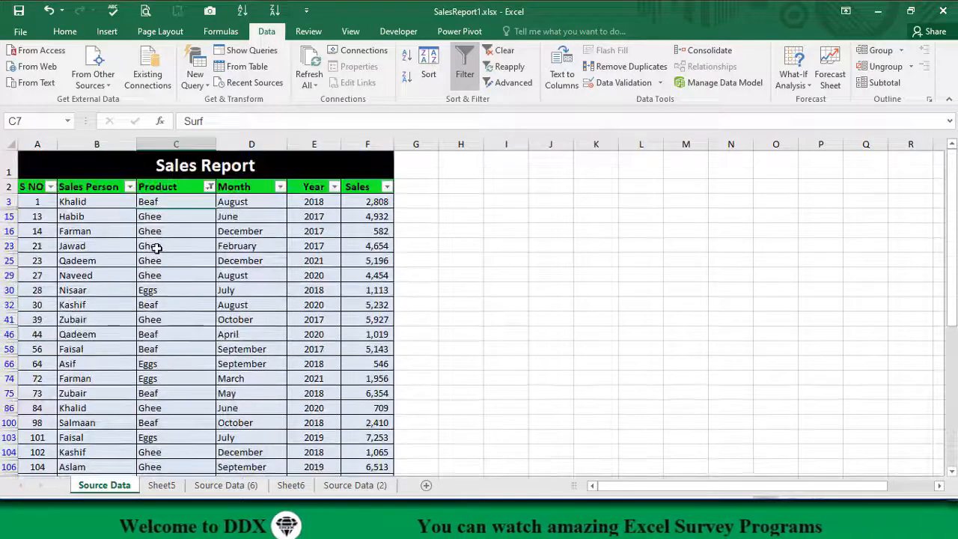
scroll(159, 258, down, 3)
scroll(161, 270, up, 4)
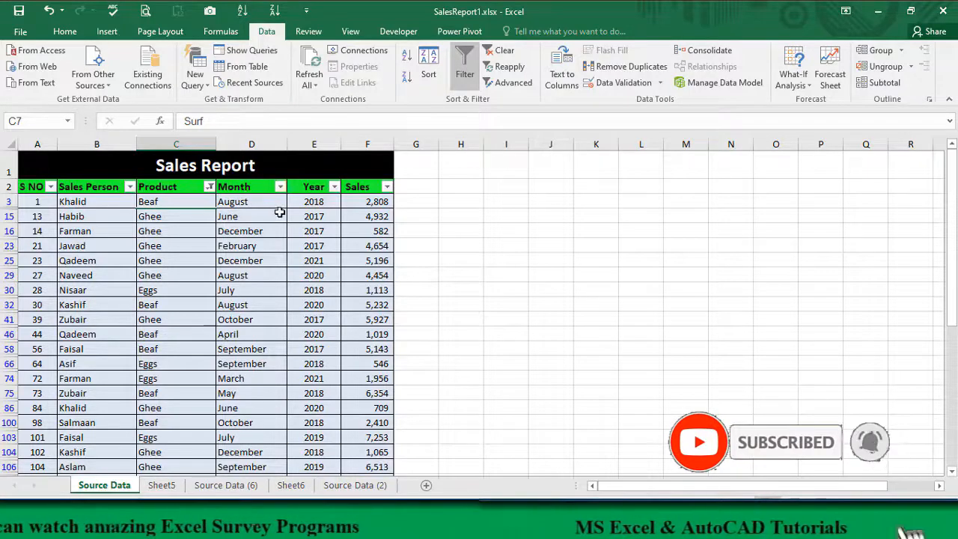
click(210, 187)
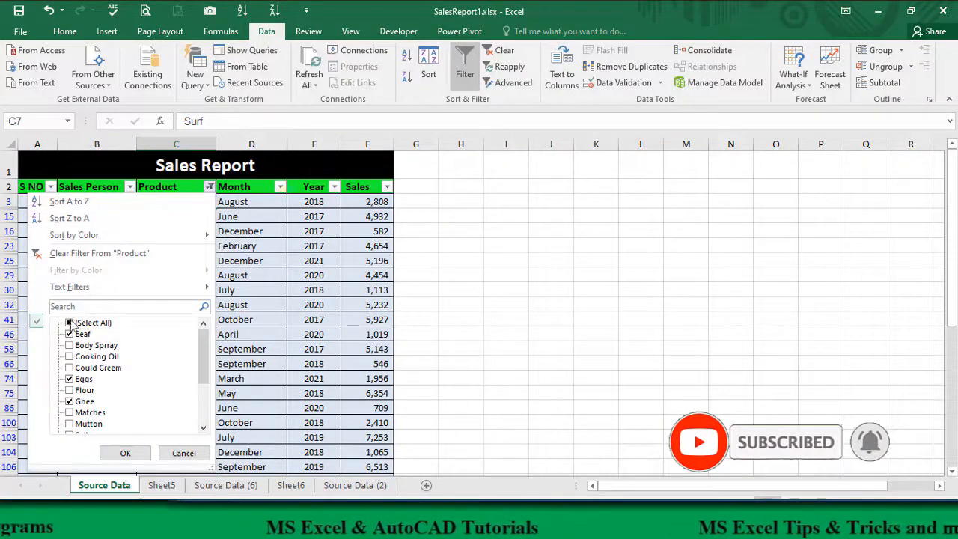
click(182, 453)
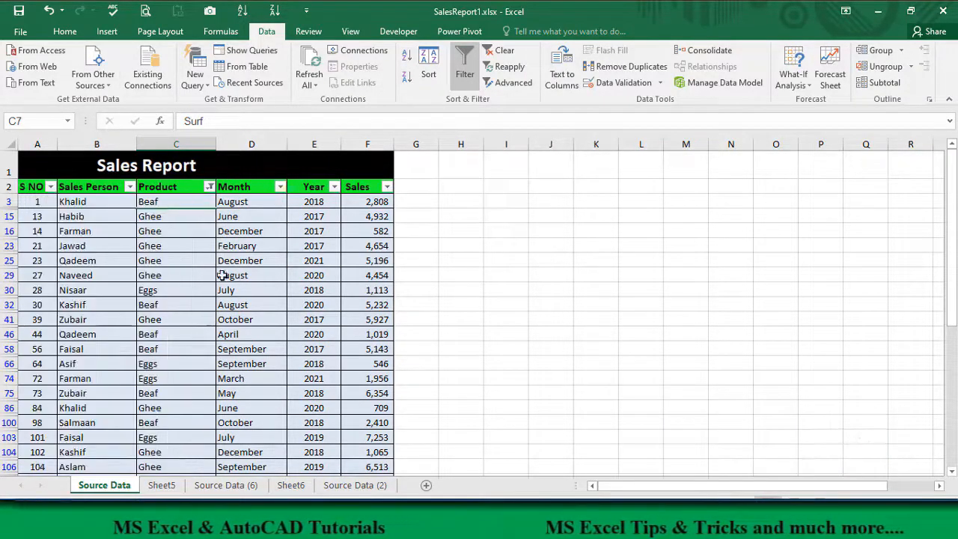
Filter the Month column to show only July and March, and review the matching people, products and years
click(280, 187)
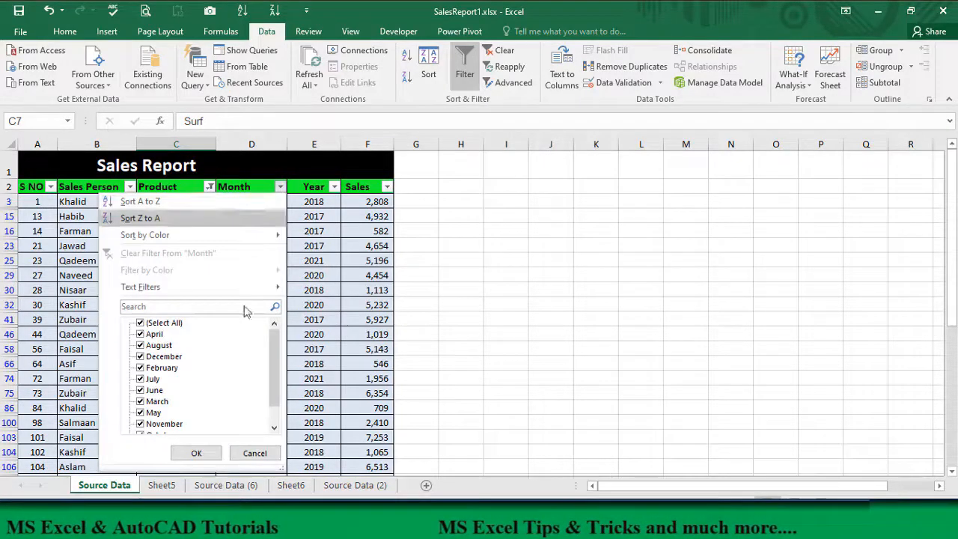
click(140, 323)
click(141, 379)
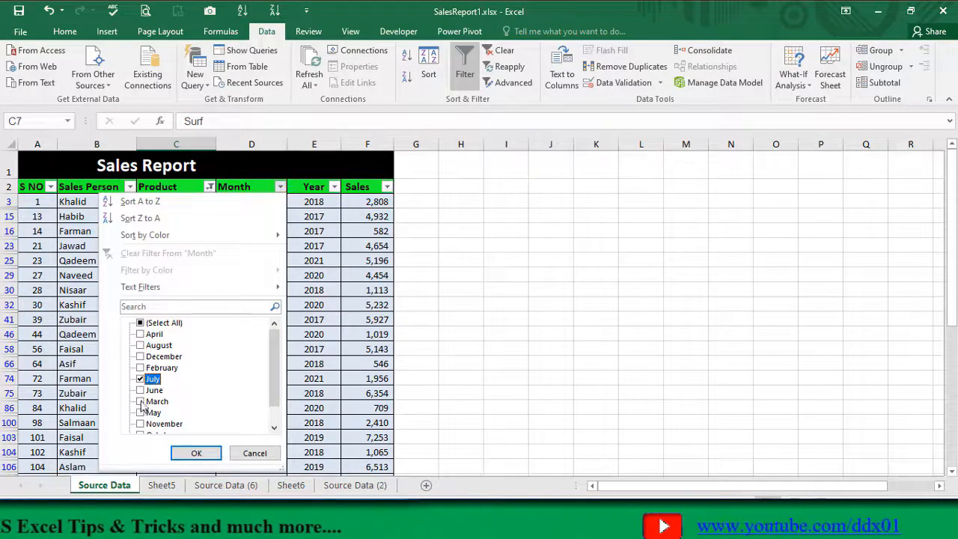
click(208, 456)
key(ctrl+Down)
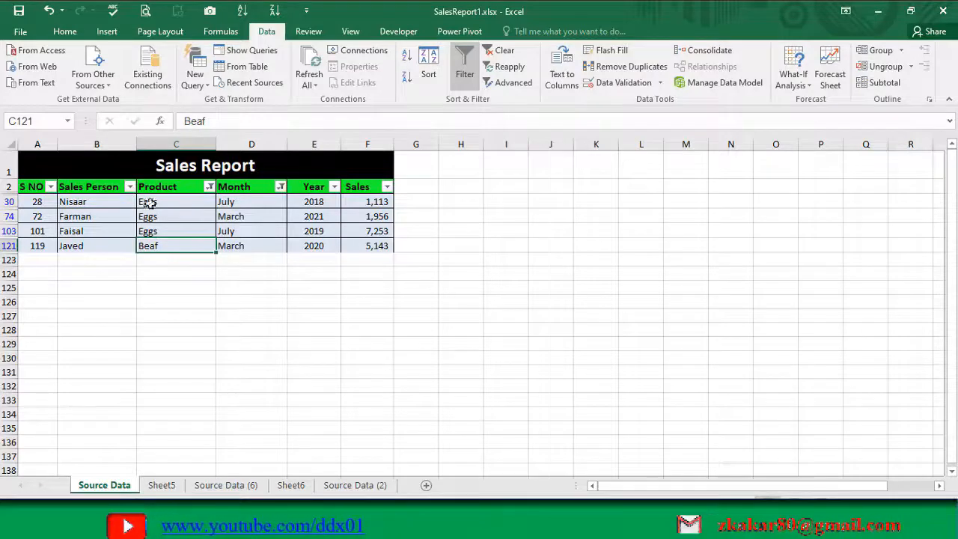
click(231, 201)
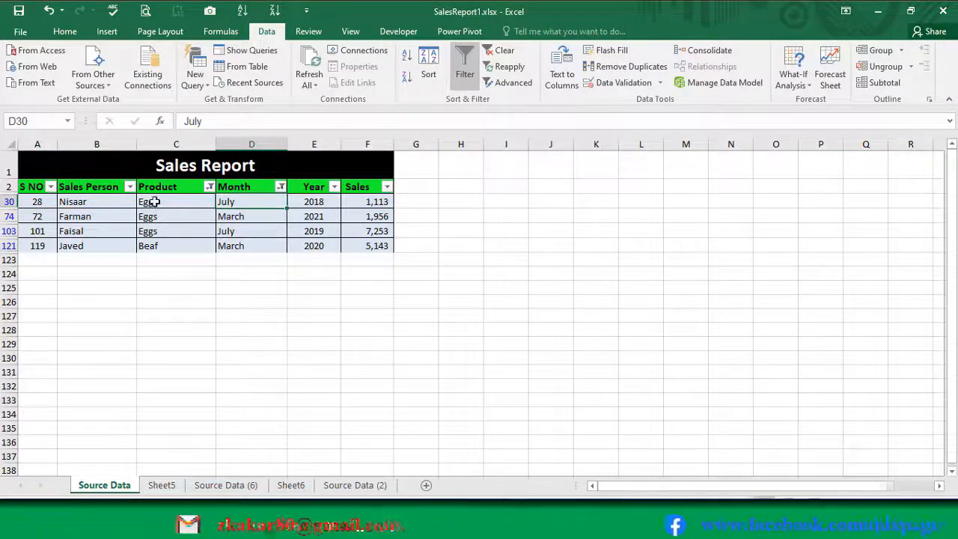
drag(153, 202, 154, 232)
click(151, 246)
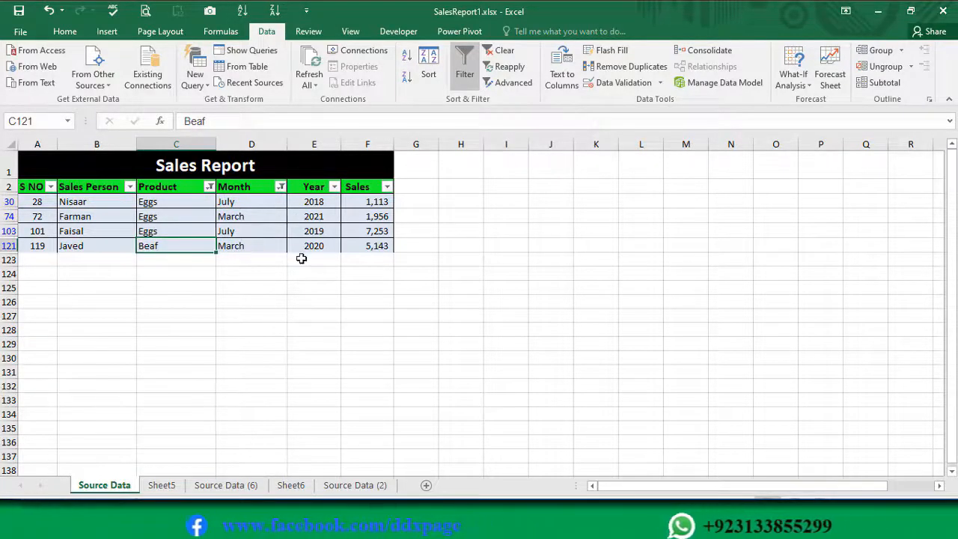
drag(312, 199, 315, 245)
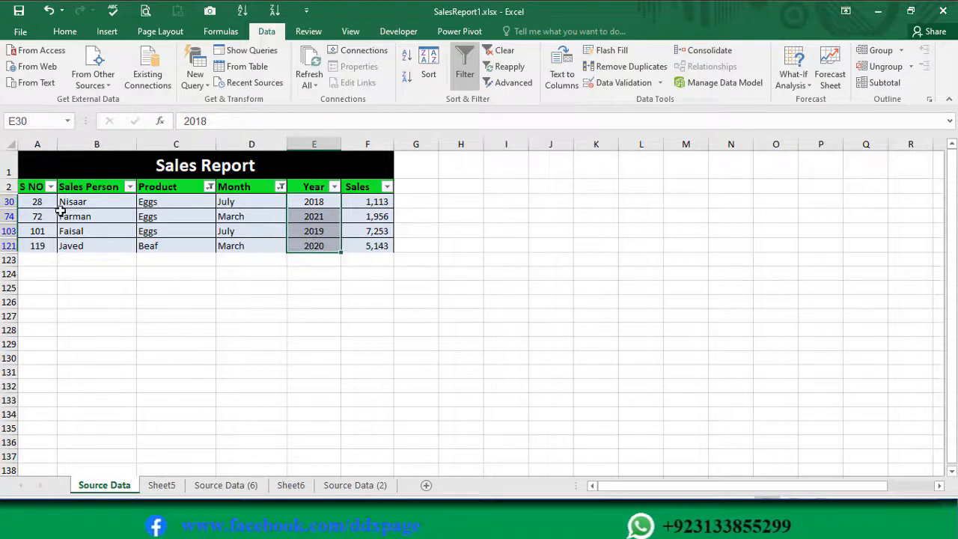
drag(73, 201, 75, 247)
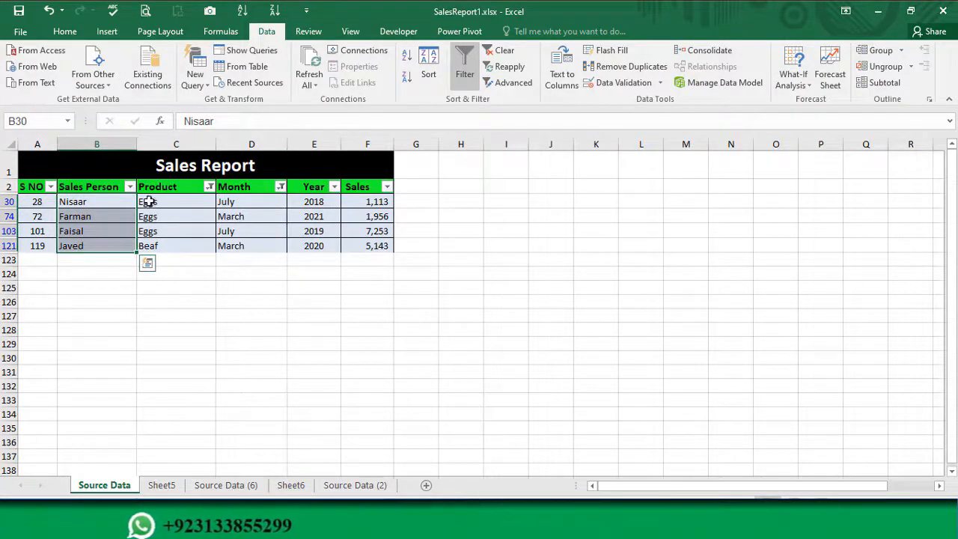
drag(149, 201, 153, 232)
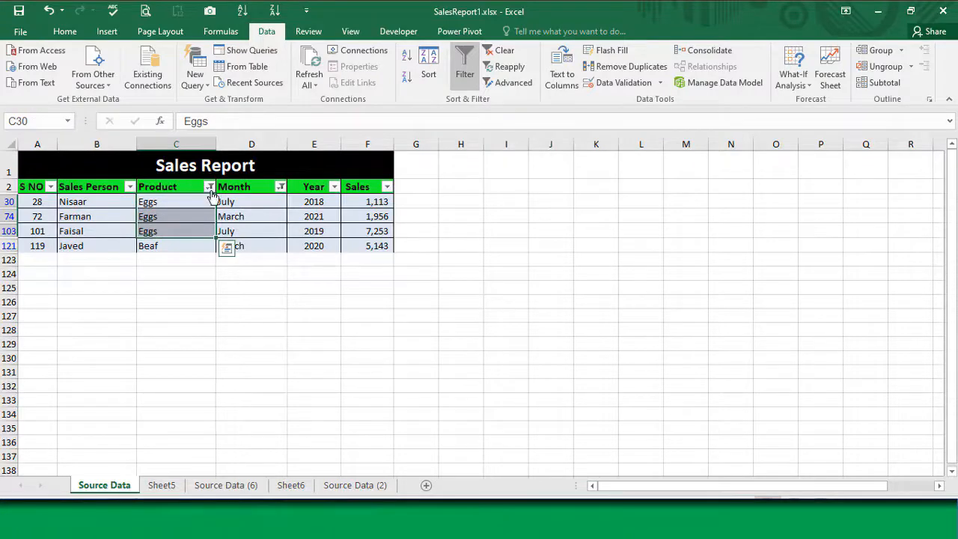
Narrow the Product filter to Eggs only, and switch it to Beaf only to review the matching record
click(210, 187)
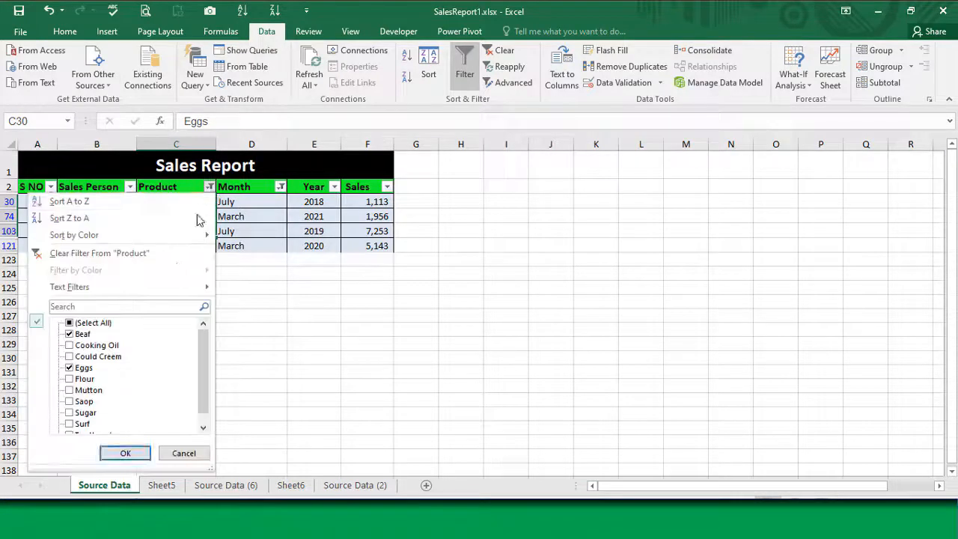
click(132, 455)
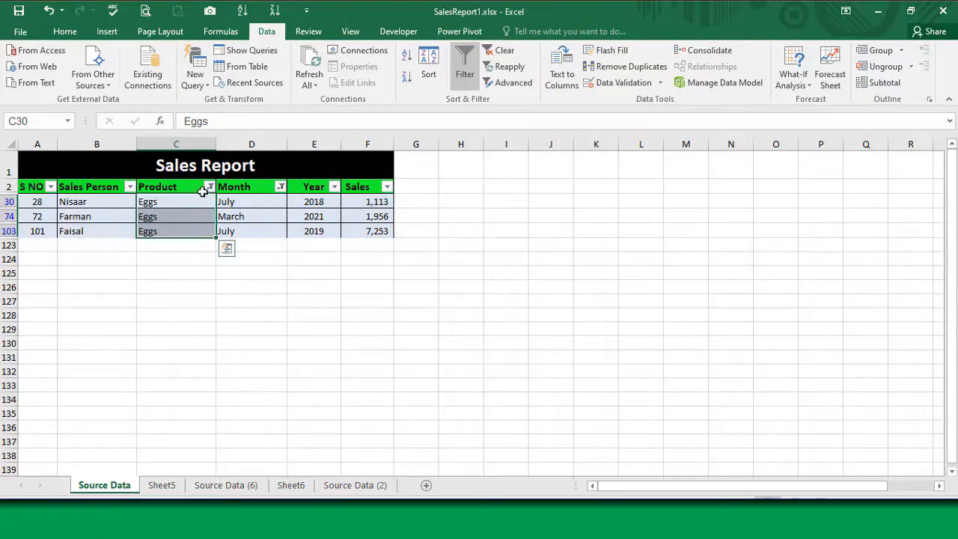
click(211, 187)
click(70, 334)
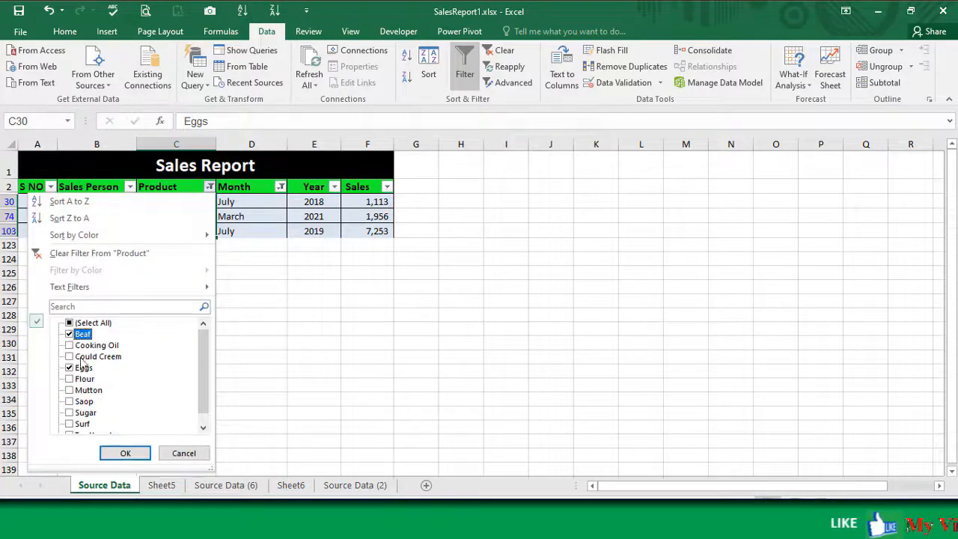
click(124, 453)
click(247, 201)
click(161, 202)
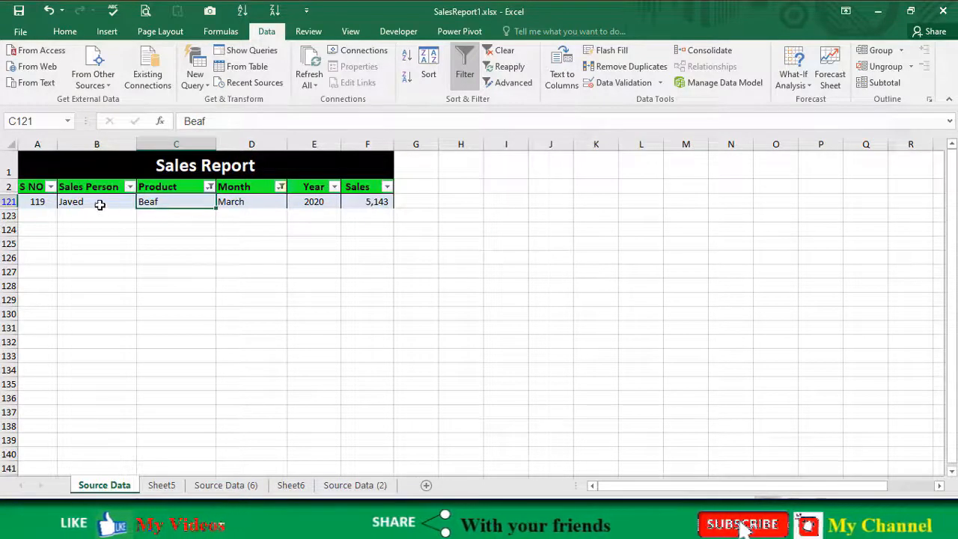
click(70, 201)
Reselect all products and all months in the Product and Month filters to show every record
click(211, 187)
click(68, 322)
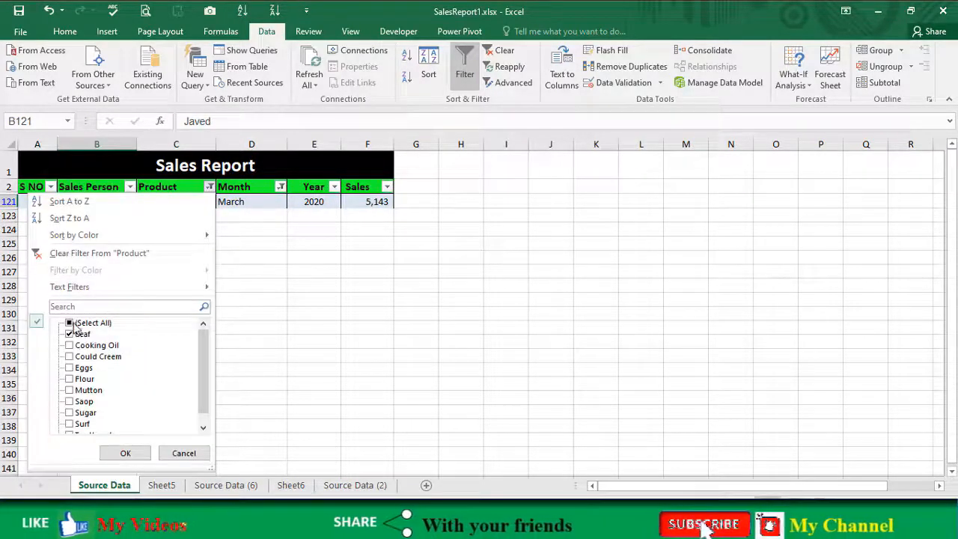
click(125, 452)
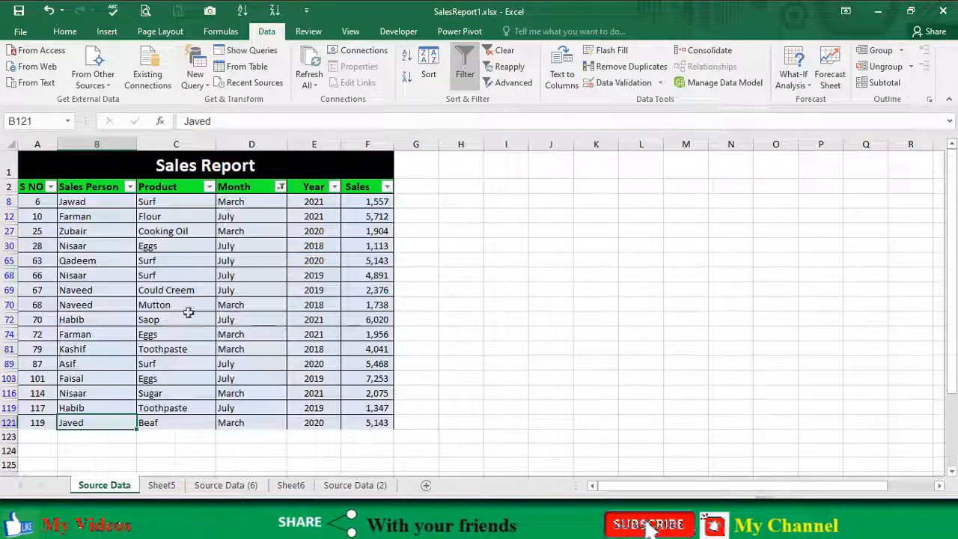
click(281, 187)
click(141, 323)
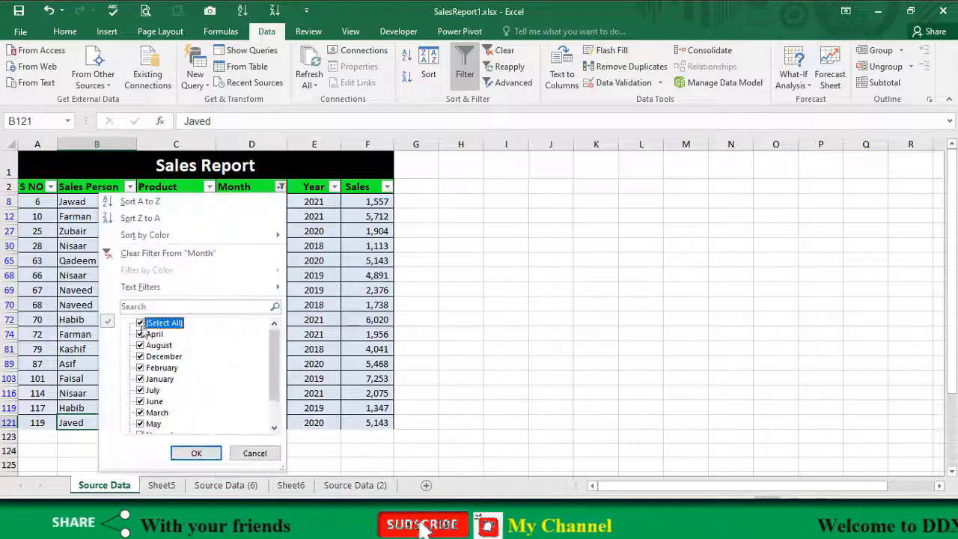
click(195, 454)
Filter the Sales Person column to show only the second, sixth and ninth listed people, and review the records
click(88, 262)
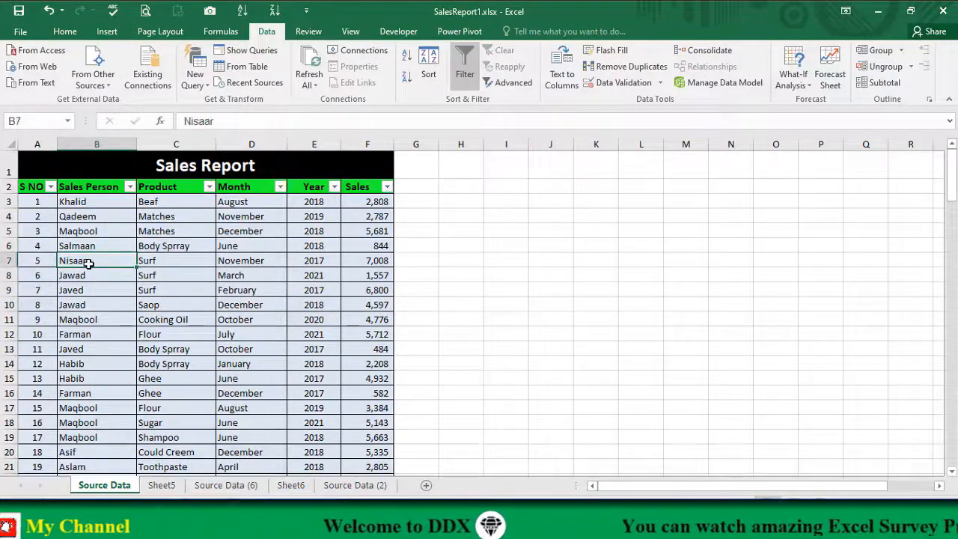
click(120, 234)
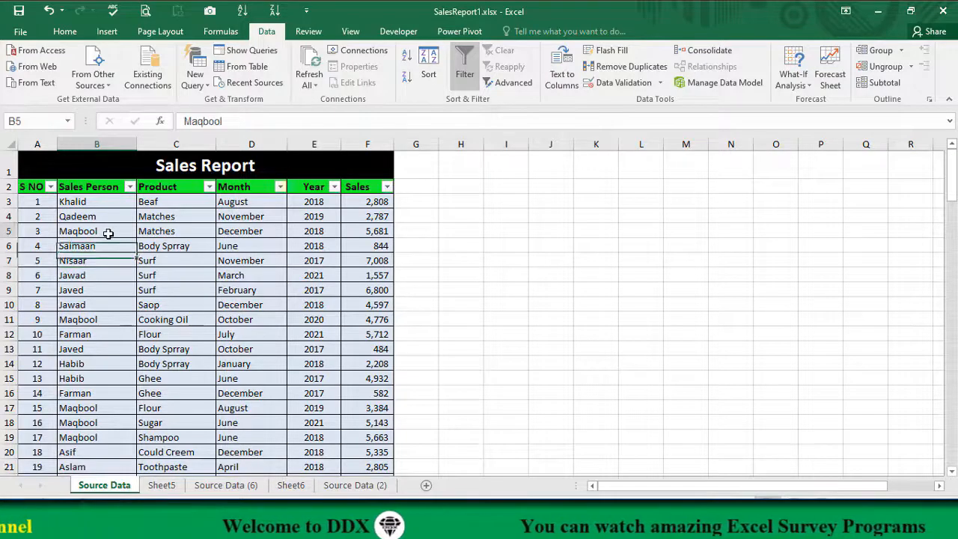
click(131, 187)
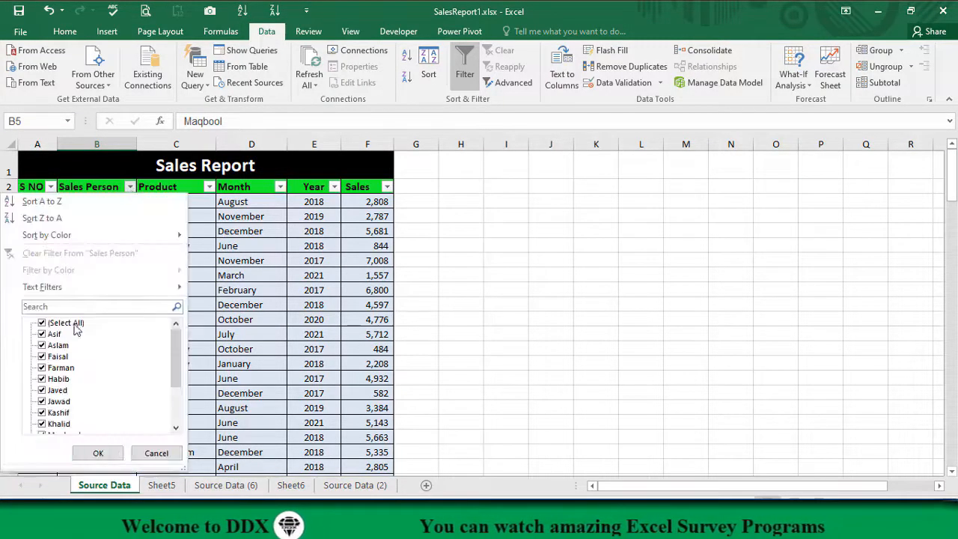
click(42, 324)
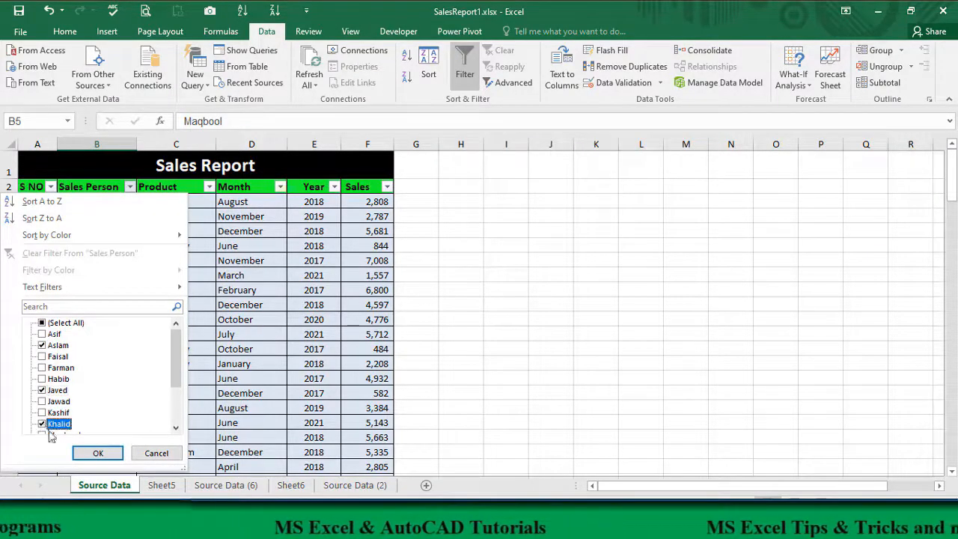
click(98, 454)
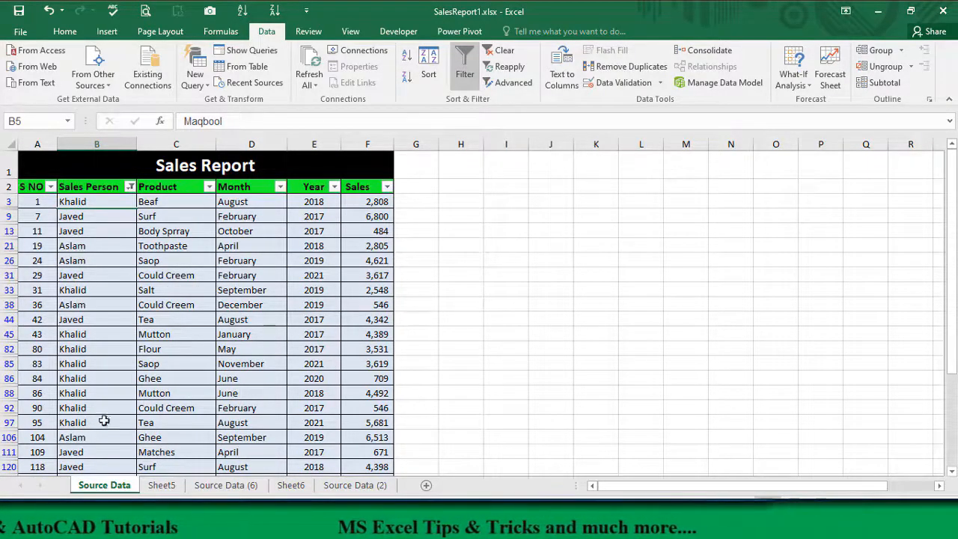
scroll(100, 425, down, 1)
scroll(103, 385, up, 1)
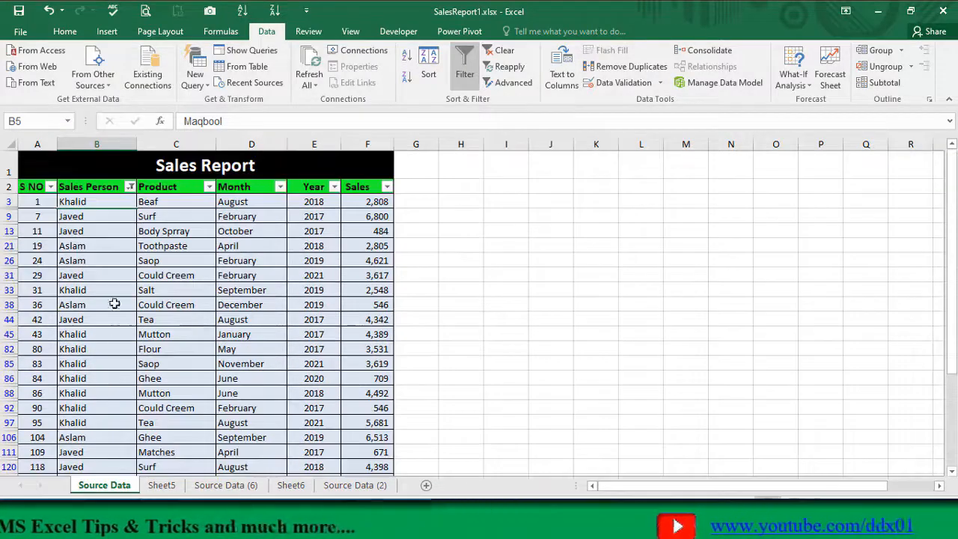
Sort the filtered records by Sales Person from A to Z, and re-sort them from Z to A after reviewing the order
click(131, 187)
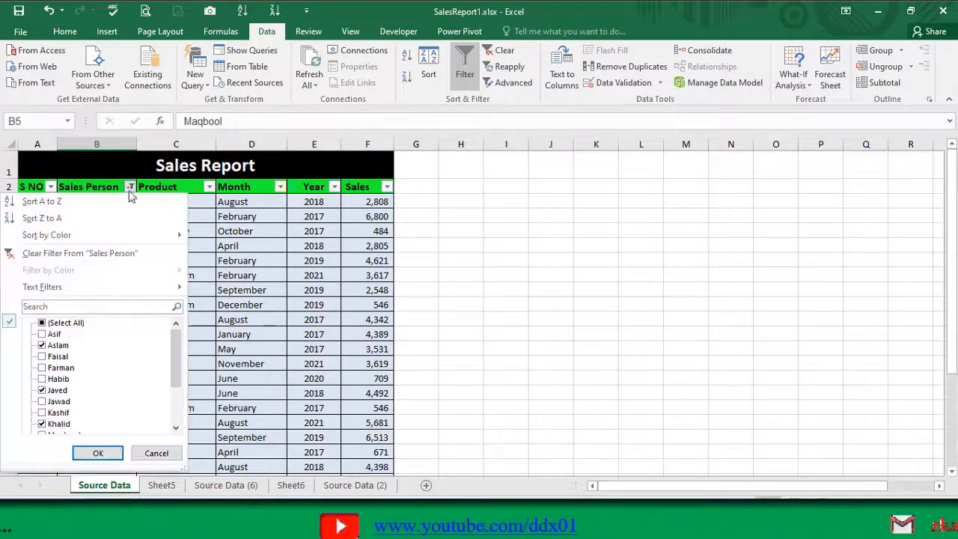
click(41, 205)
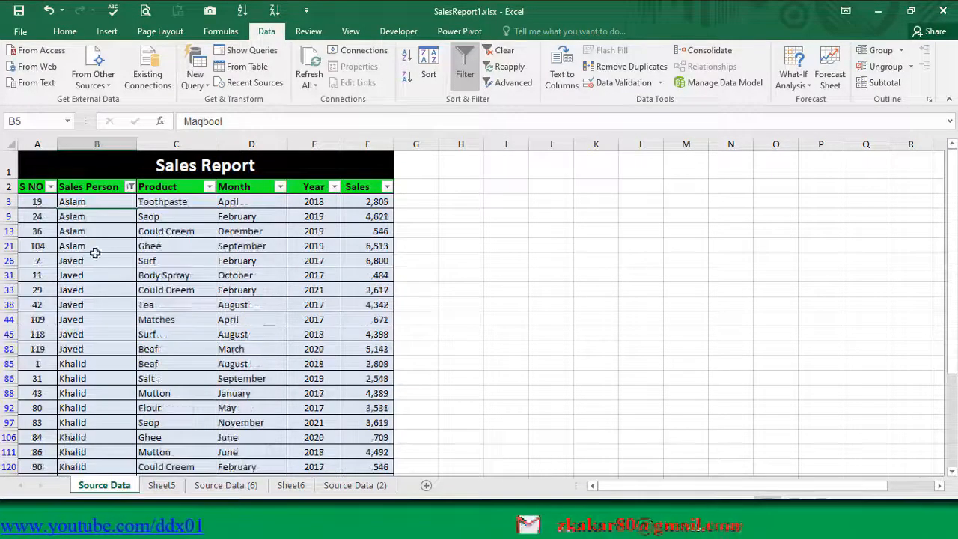
drag(97, 202, 100, 456)
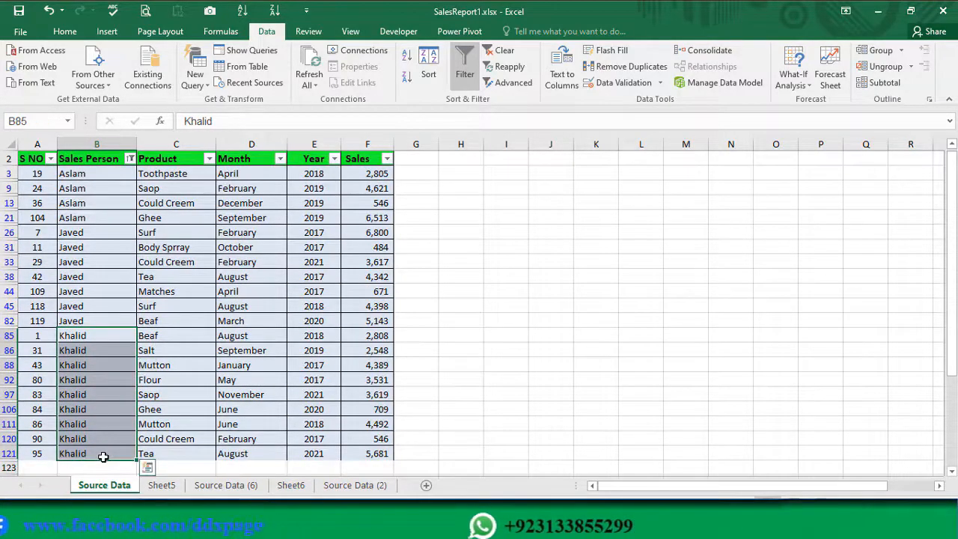
click(129, 160)
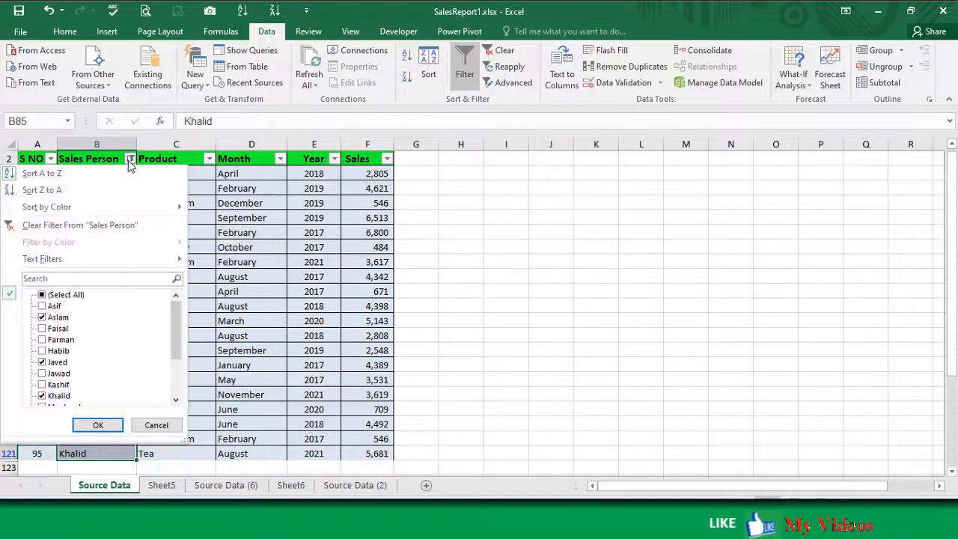
click(32, 192)
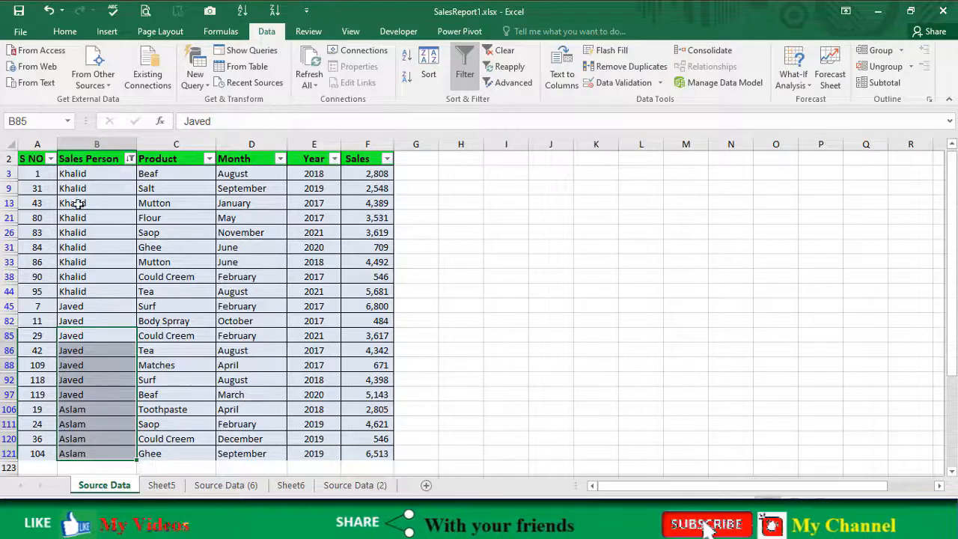
Review the sorted records and reselect all people in the Sales Person filter
scroll(90, 359, down, 1)
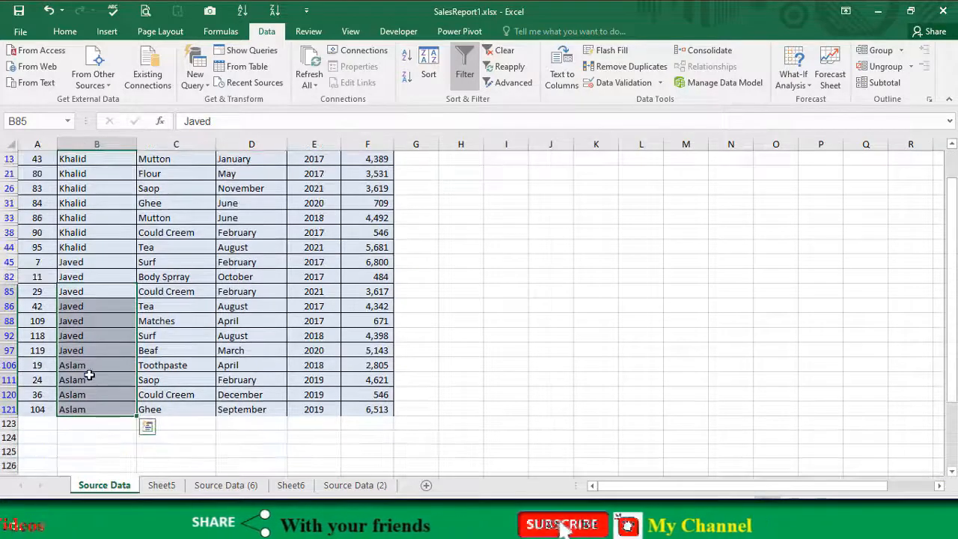
click(89, 394)
scroll(112, 363, up, 5)
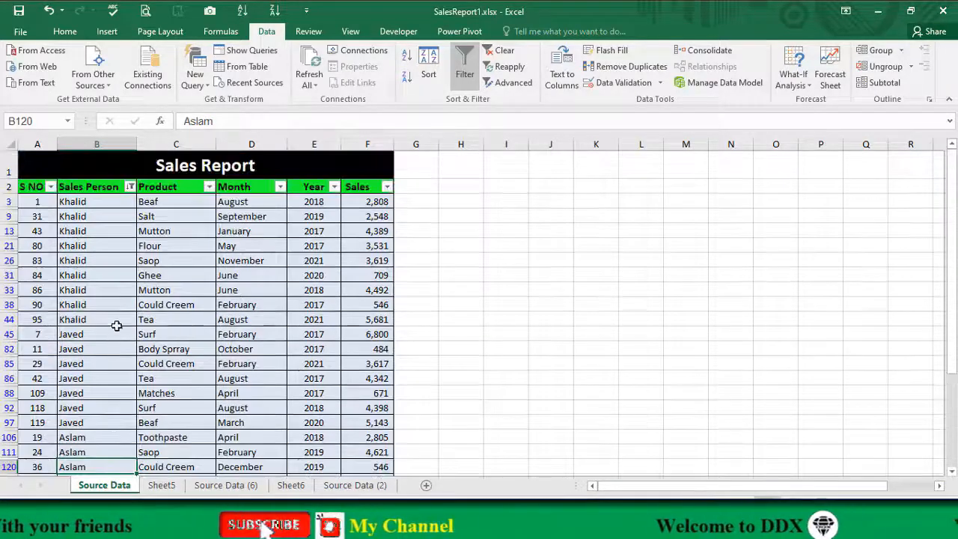
click(130, 187)
click(64, 323)
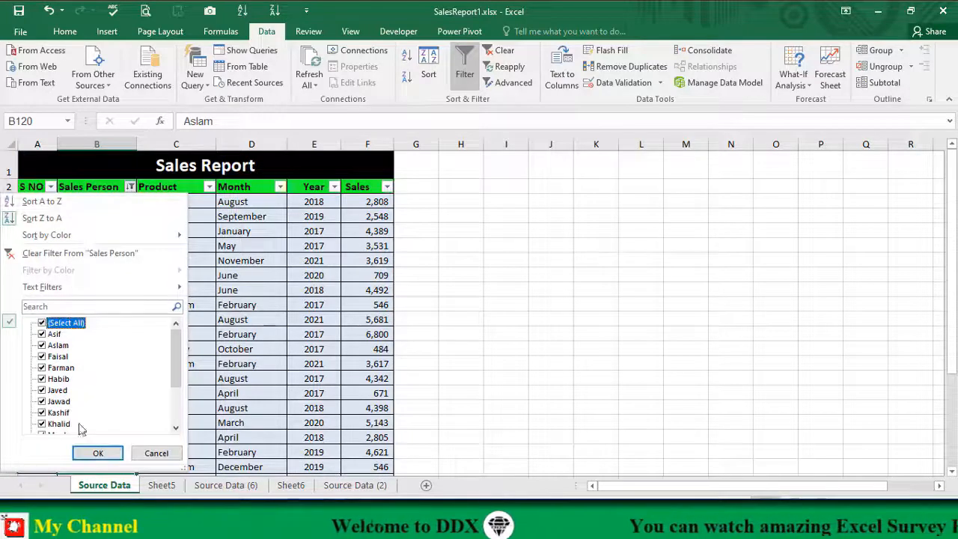
click(98, 453)
Check the S NO order of the unfiltered records and sort the table by S NO from smallest to largest
click(75, 320)
click(40, 217)
drag(74, 217, 85, 334)
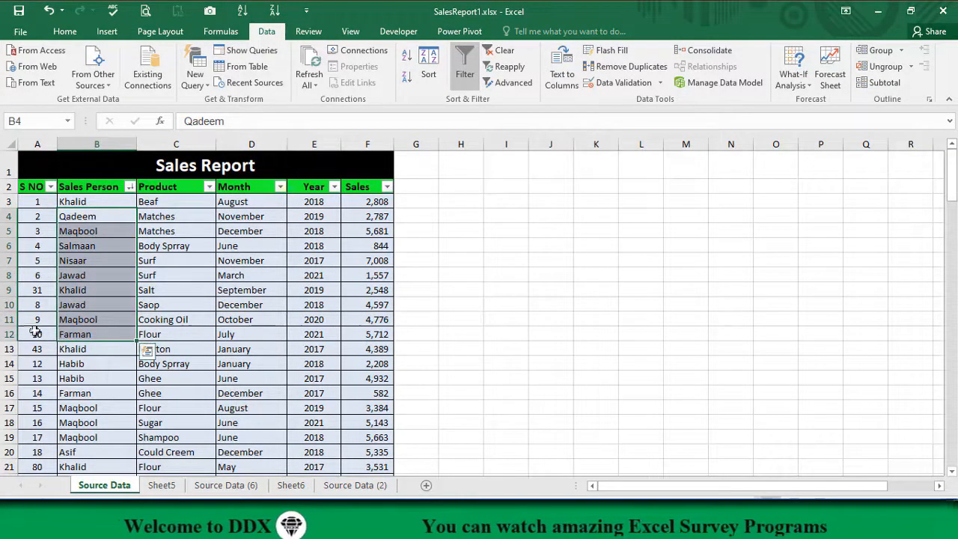
drag(33, 260, 33, 335)
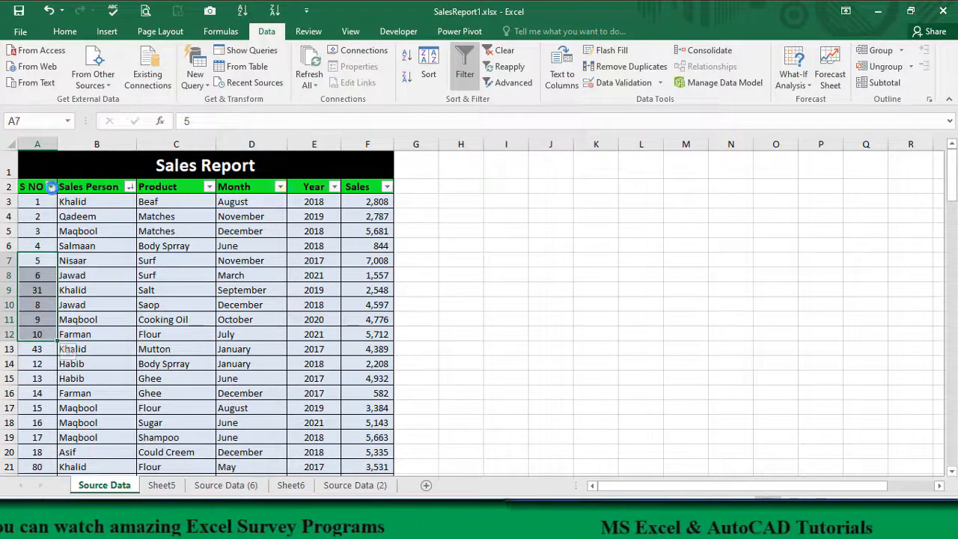
click(51, 187)
click(59, 202)
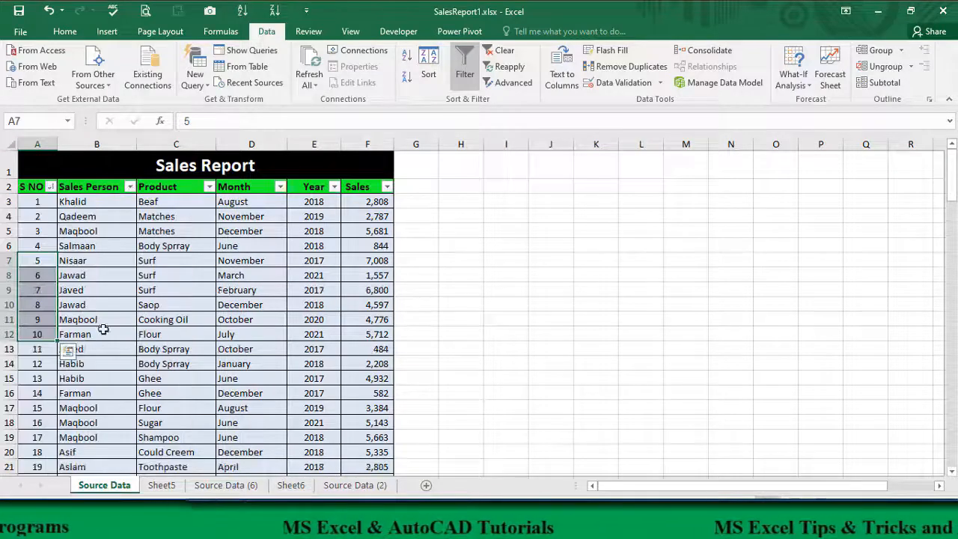
click(106, 377)
scroll(102, 369, down, 2)
scroll(119, 352, up, 2)
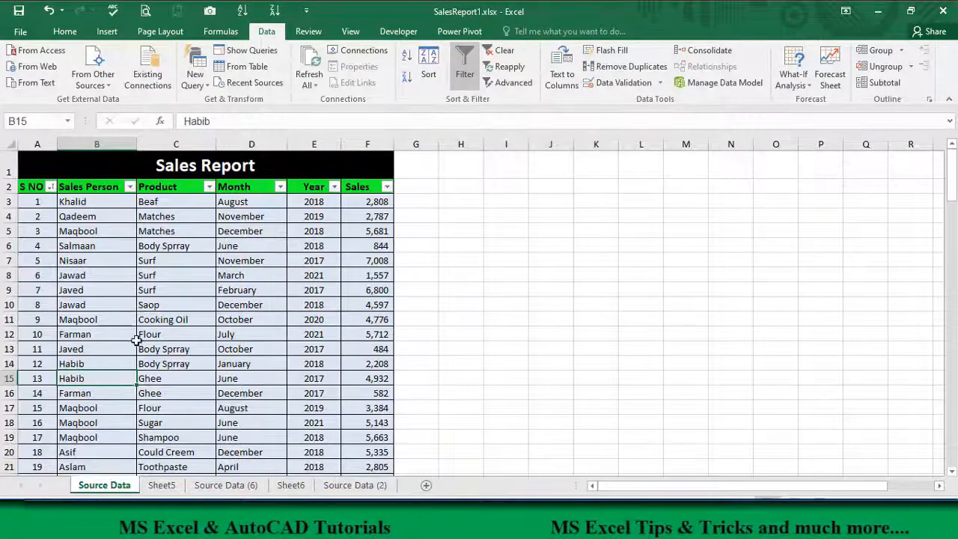
Filter the Year column to 2017 only and look through the matching records
click(334, 187)
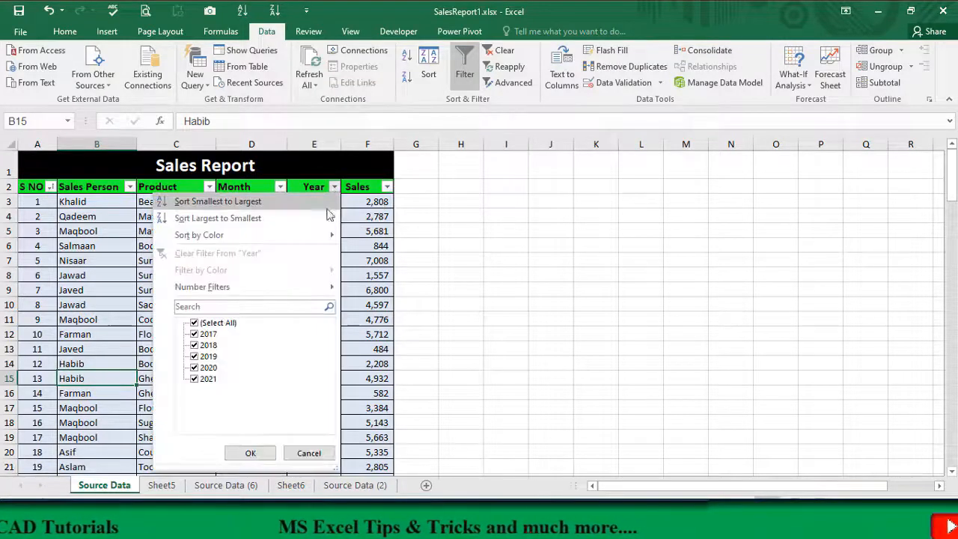
click(194, 335)
click(250, 454)
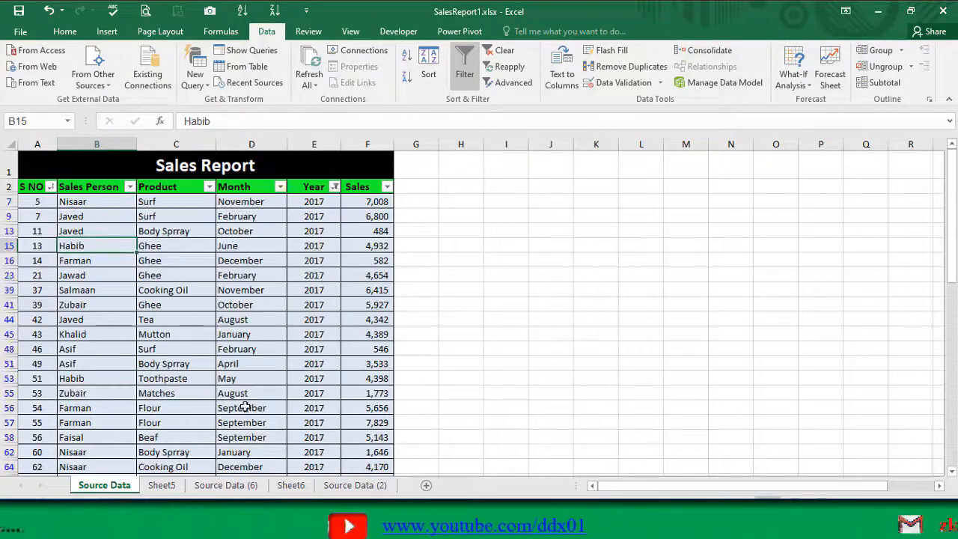
scroll(241, 392, down, 2)
scroll(236, 399, up, 2)
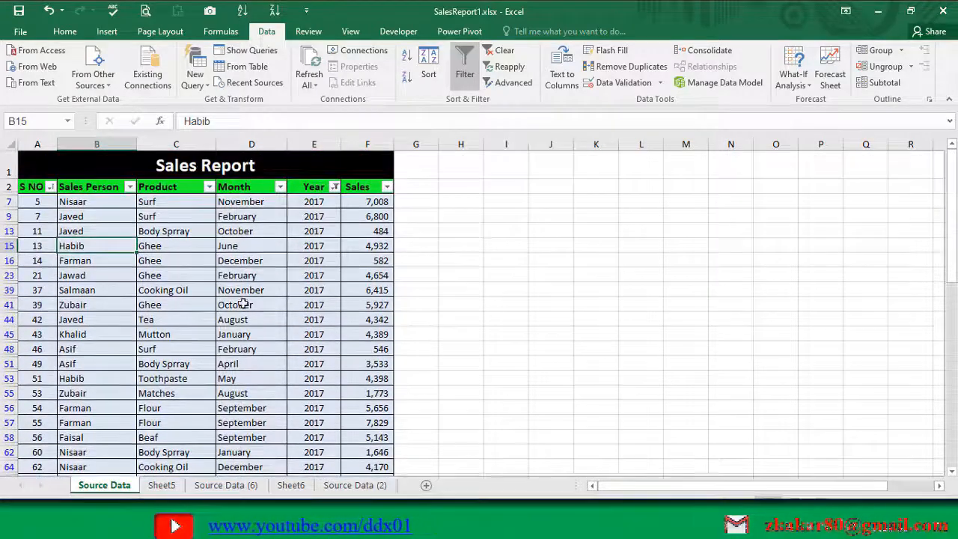
Add a Month filter for December only and select the matching records to review them
click(280, 187)
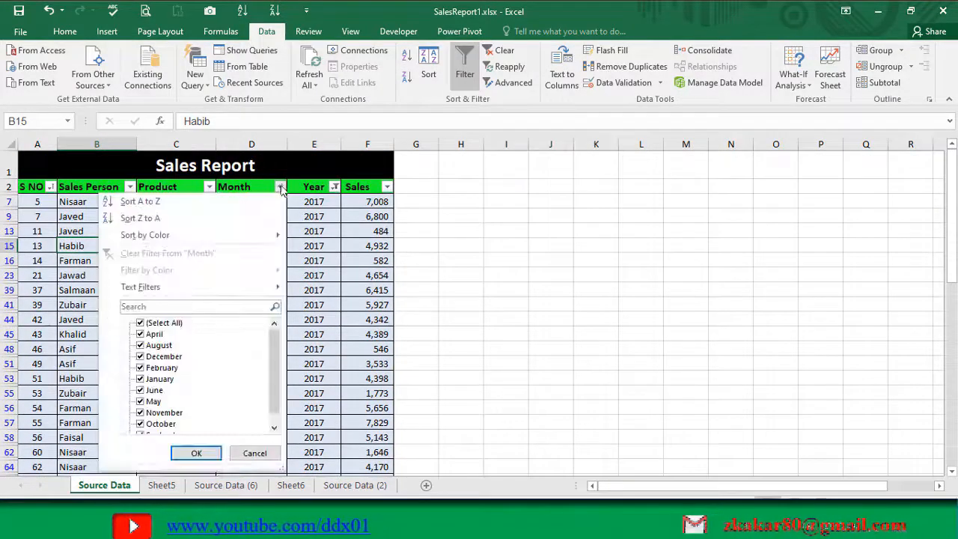
click(140, 323)
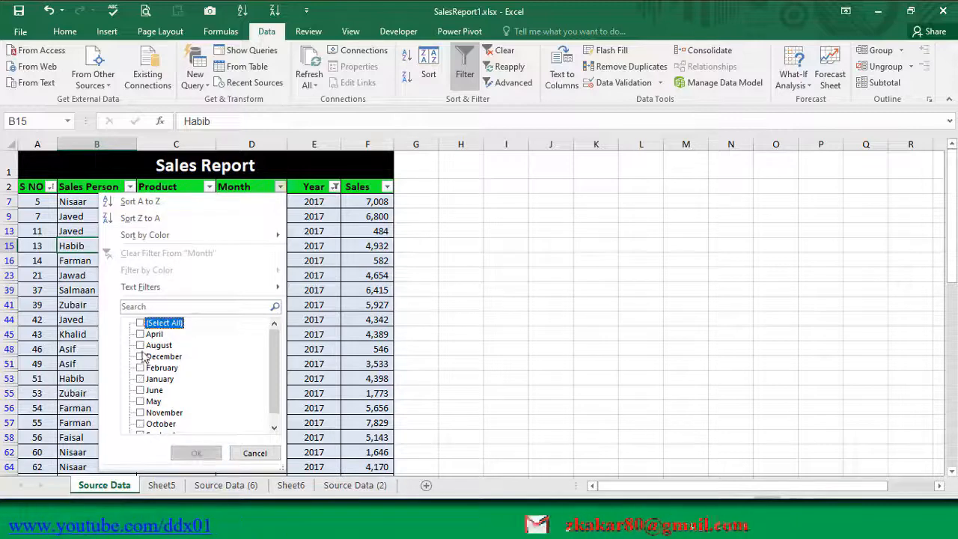
click(140, 356)
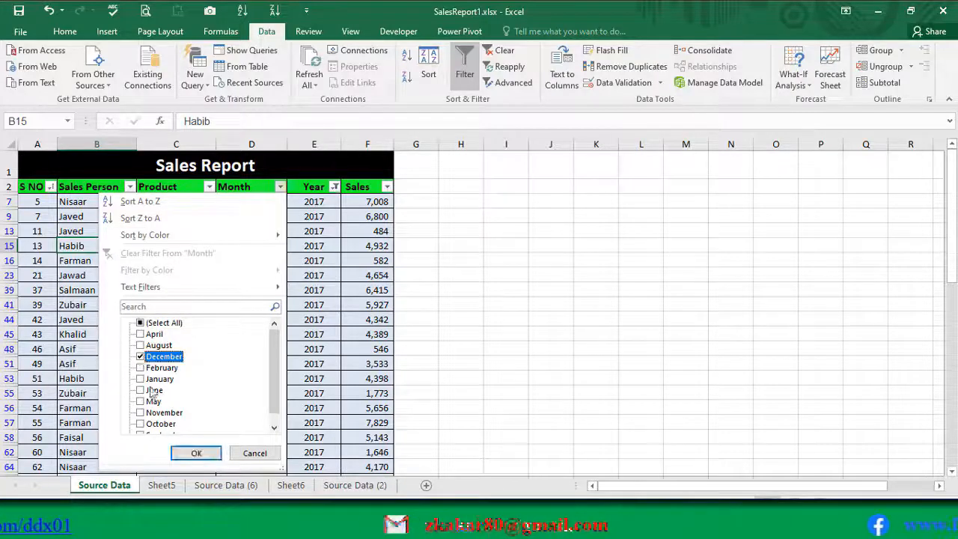
click(197, 454)
drag(104, 205, 370, 217)
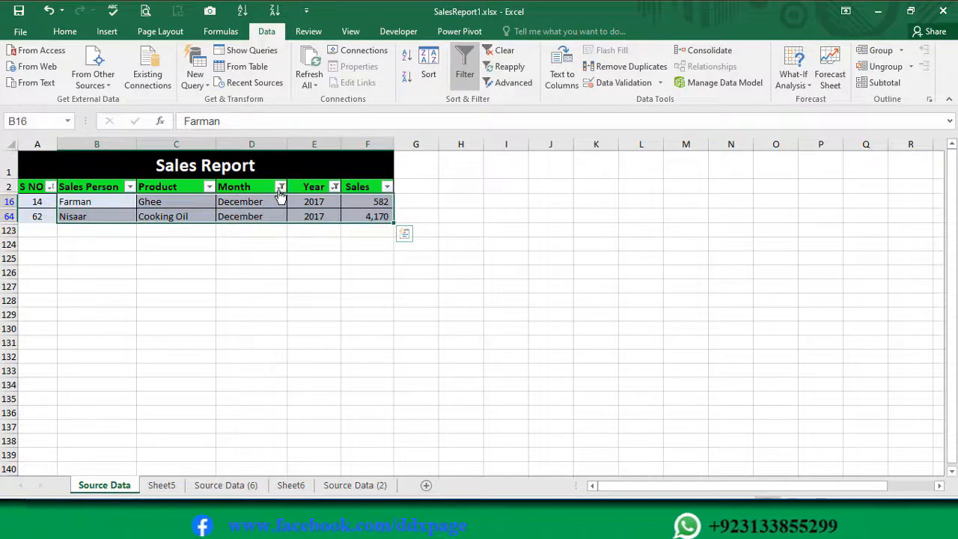
Reselect all months and all years in the Month and Year filters to show every record
click(280, 187)
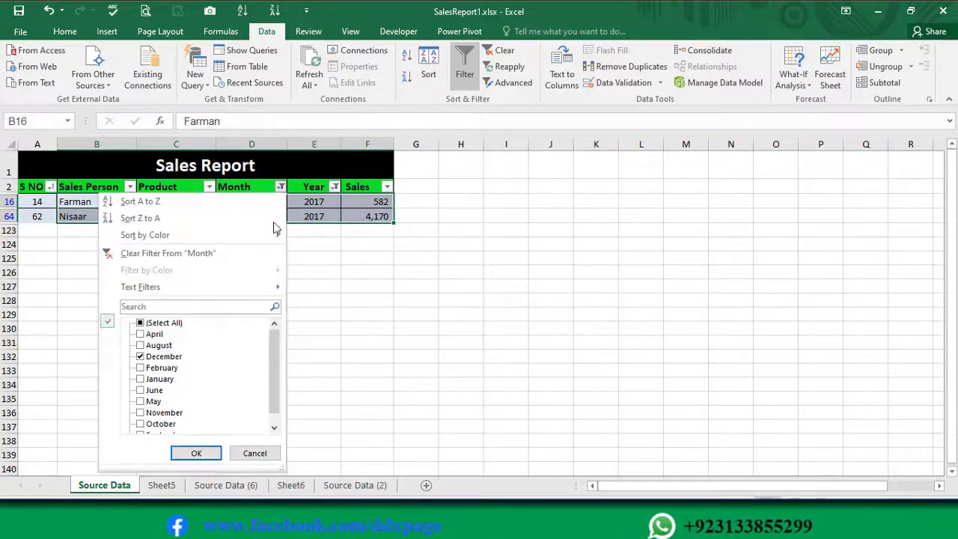
click(140, 323)
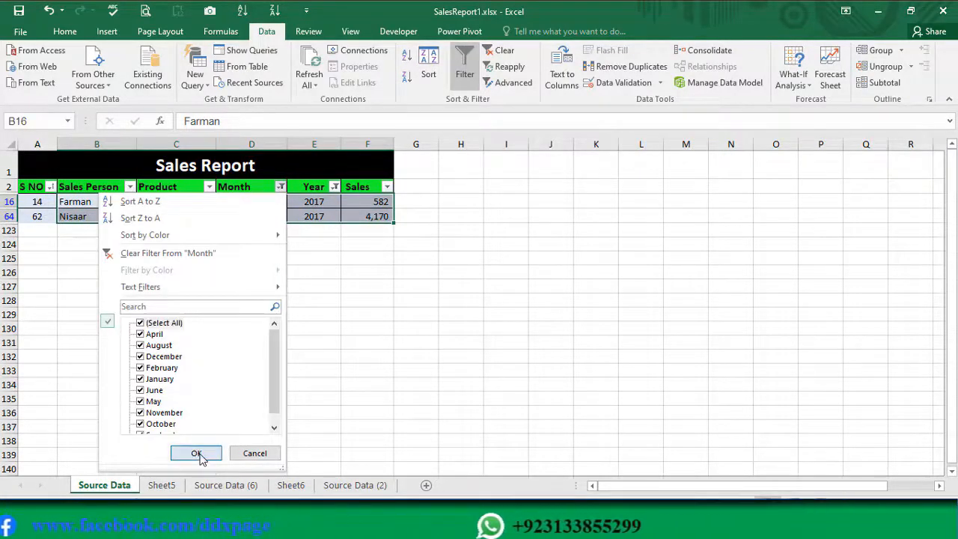
click(197, 454)
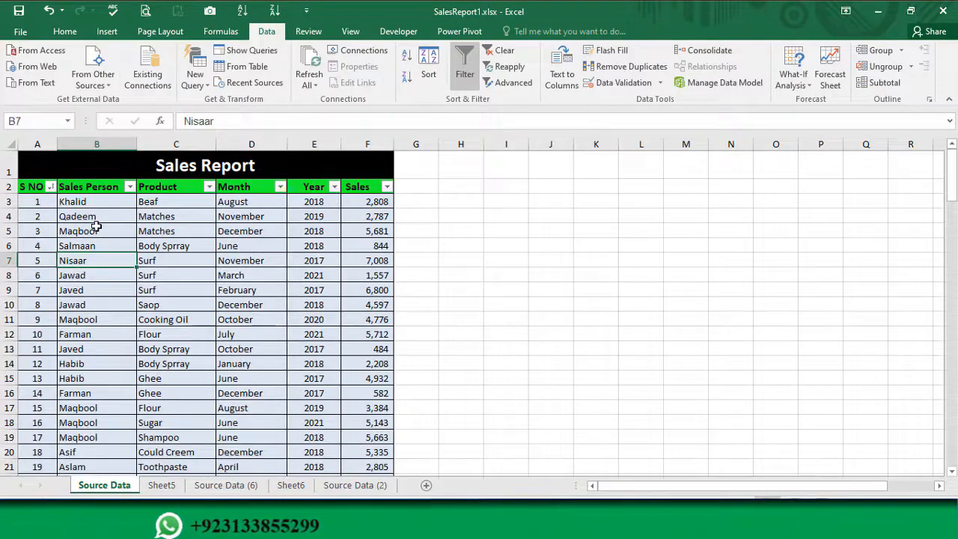
drag(97, 232, 322, 292)
click(167, 274)
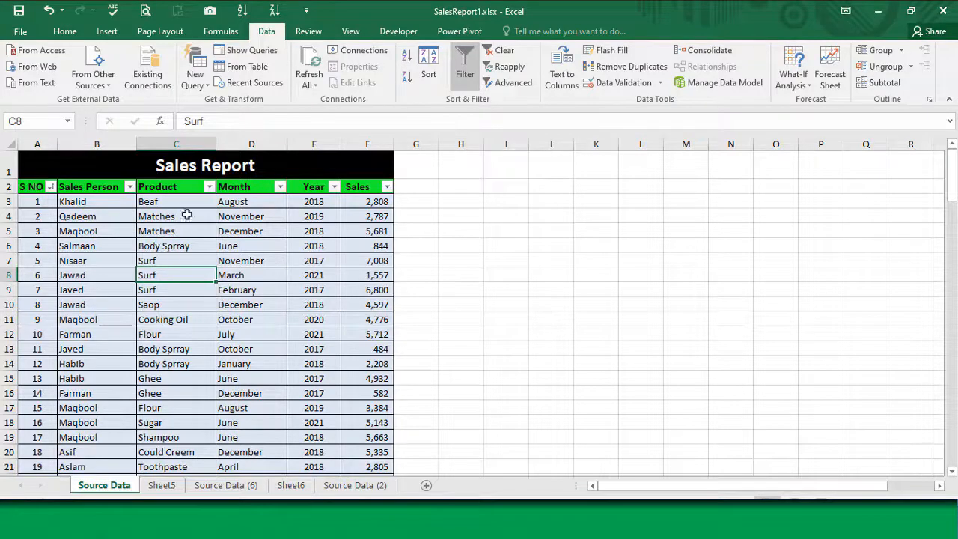
Filter the Product column to Cooking Oil, Eggs and Matches, and clear the Product filter after viewing the records
click(209, 188)
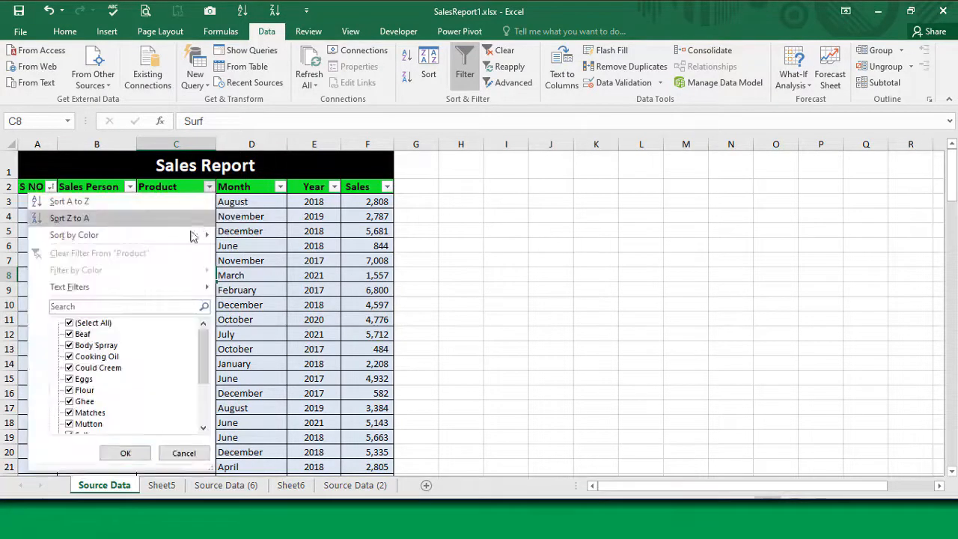
click(70, 357)
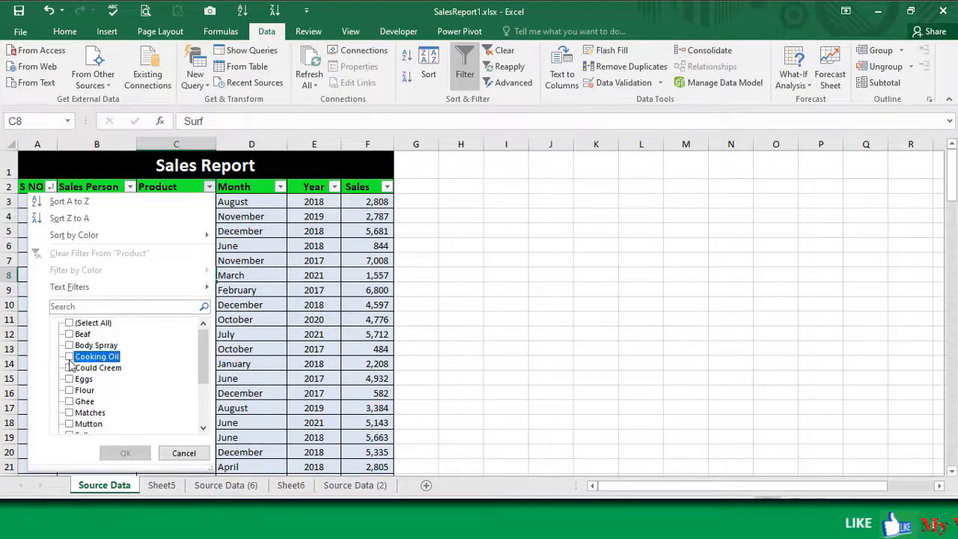
click(125, 453)
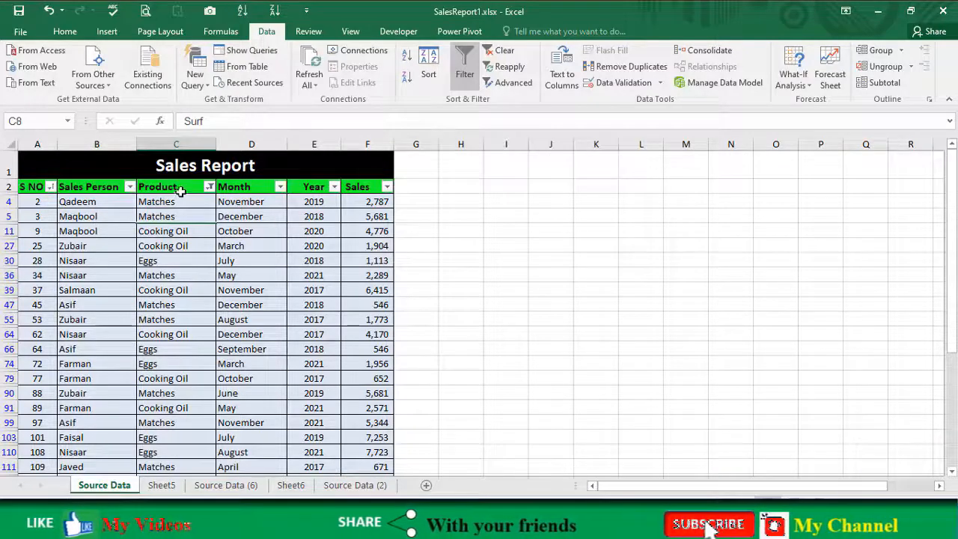
click(209, 186)
click(127, 253)
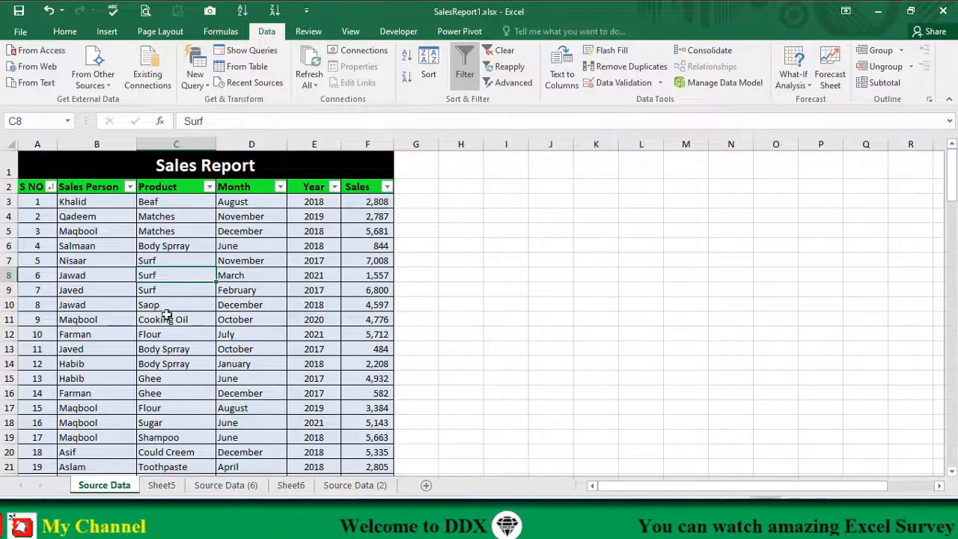
drag(71, 230, 232, 329)
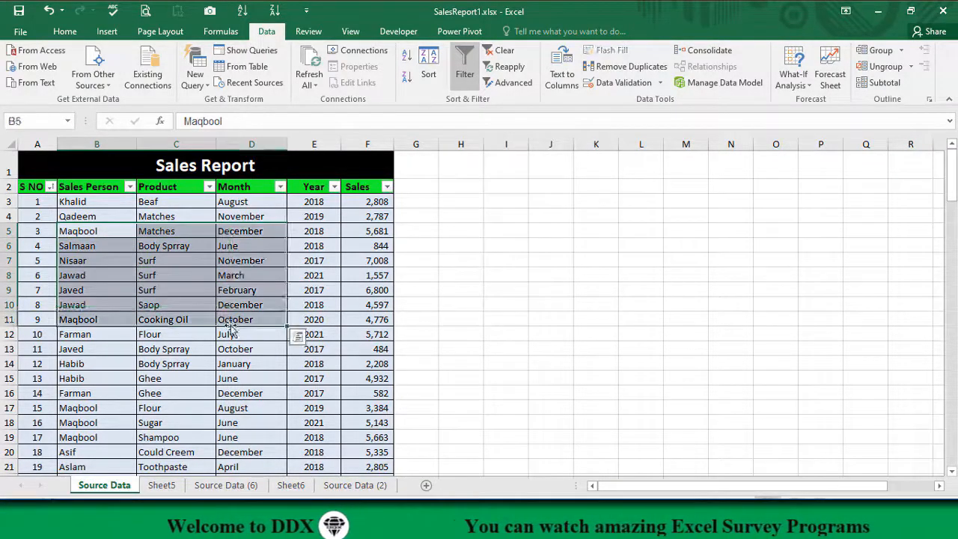
click(208, 290)
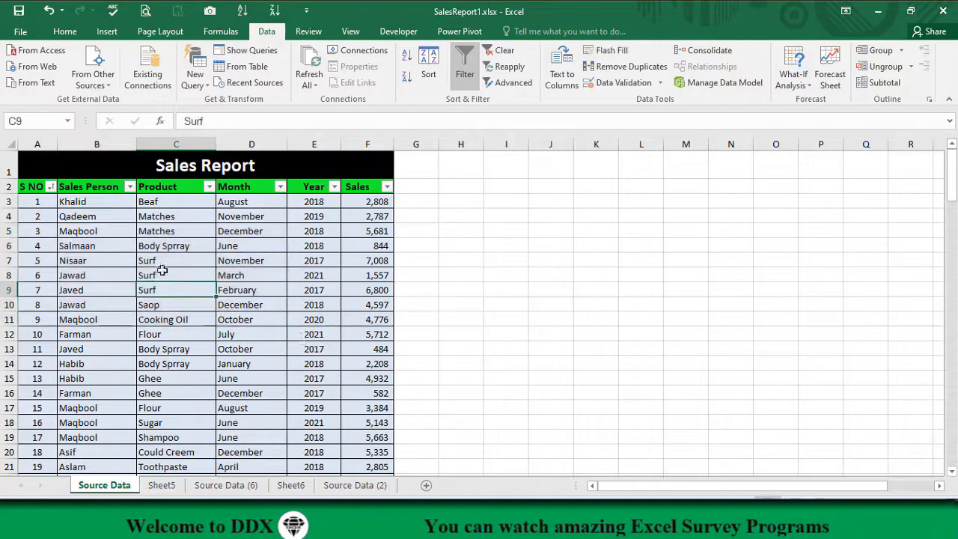
drag(98, 220, 289, 383)
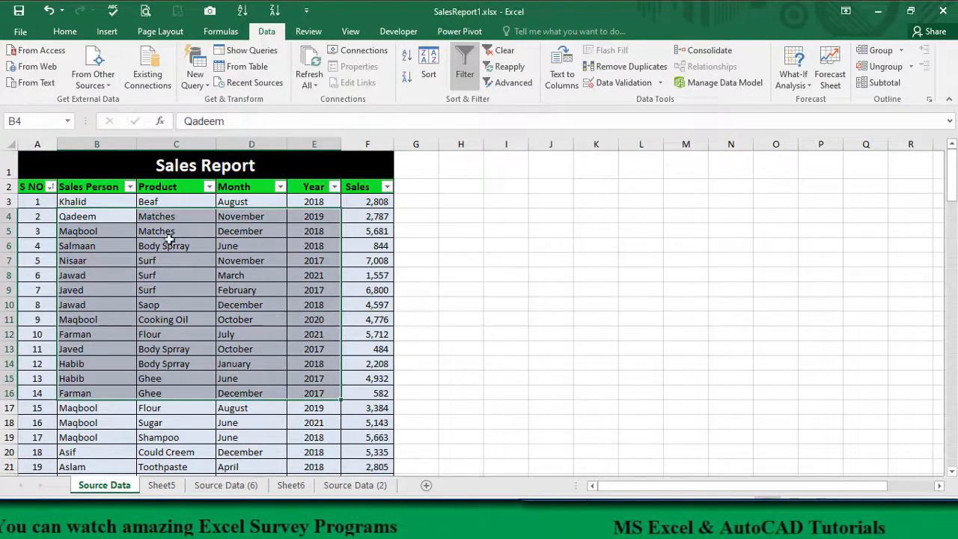
click(181, 261)
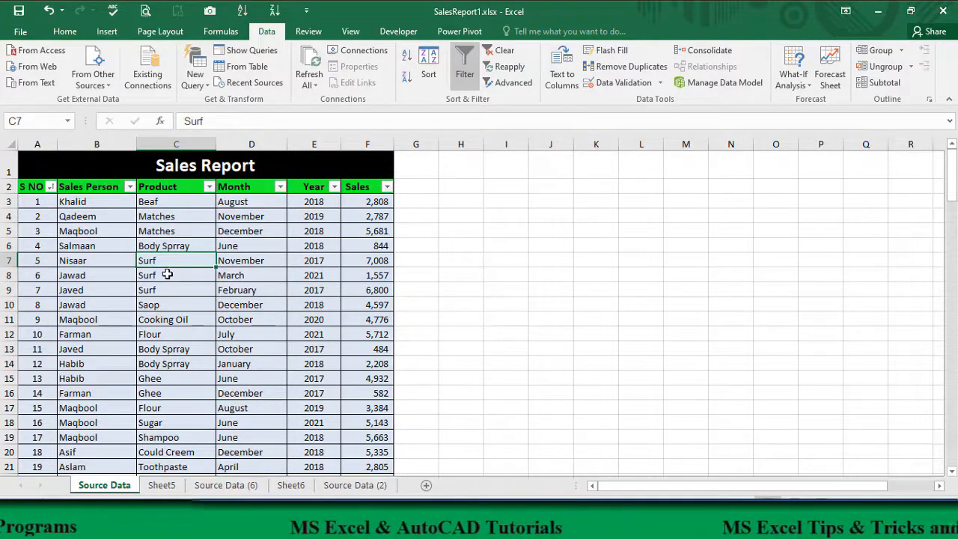
Filter the Sales Person column to the first listed person only and fill the matching name cells with red
click(98, 202)
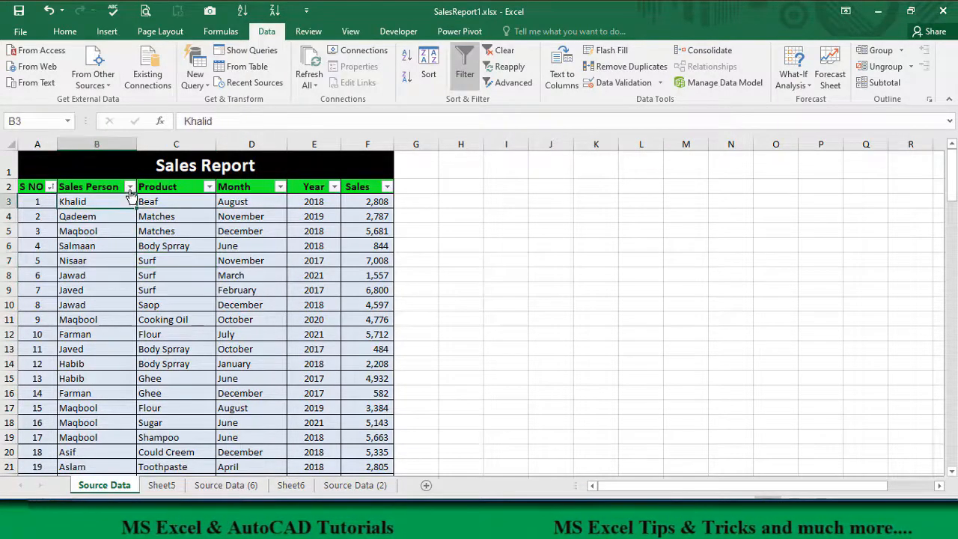
click(130, 186)
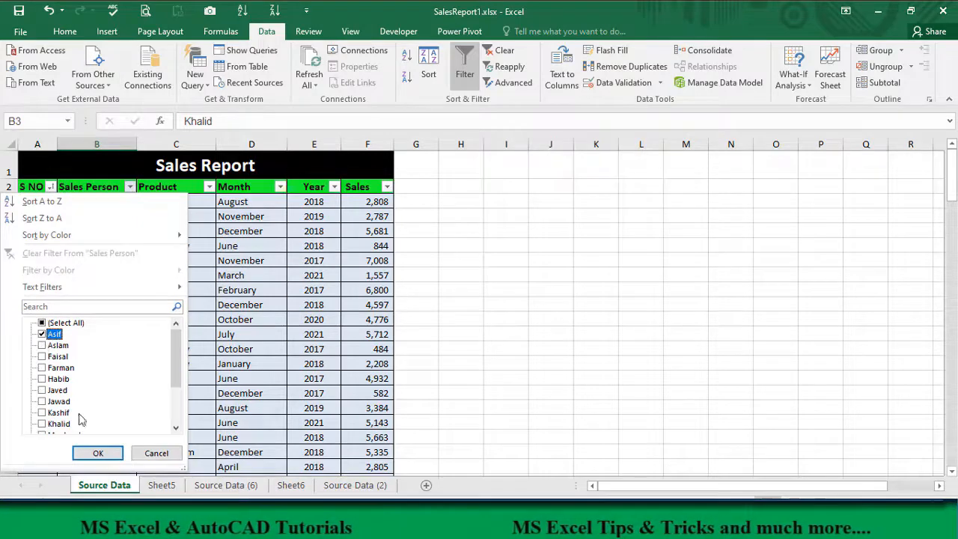
click(98, 454)
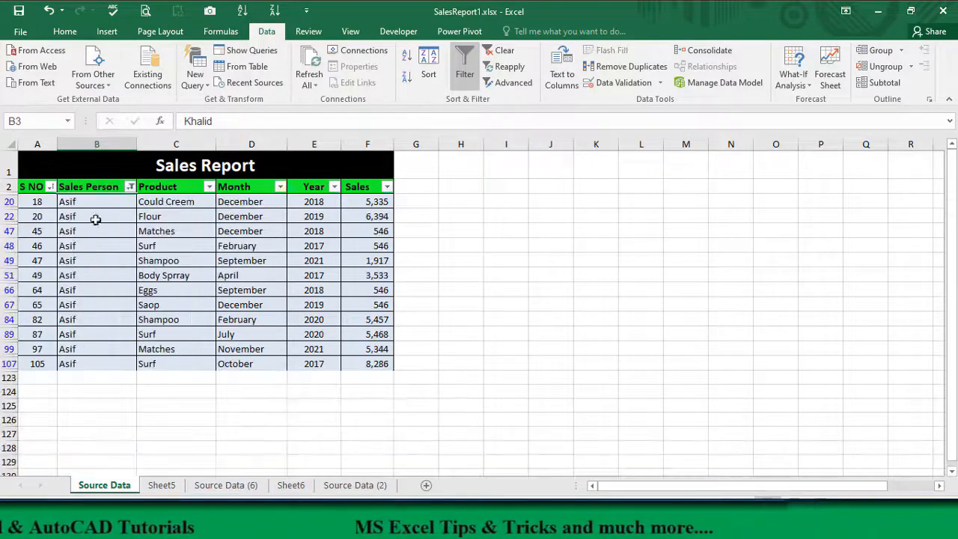
drag(96, 201, 102, 366)
click(65, 32)
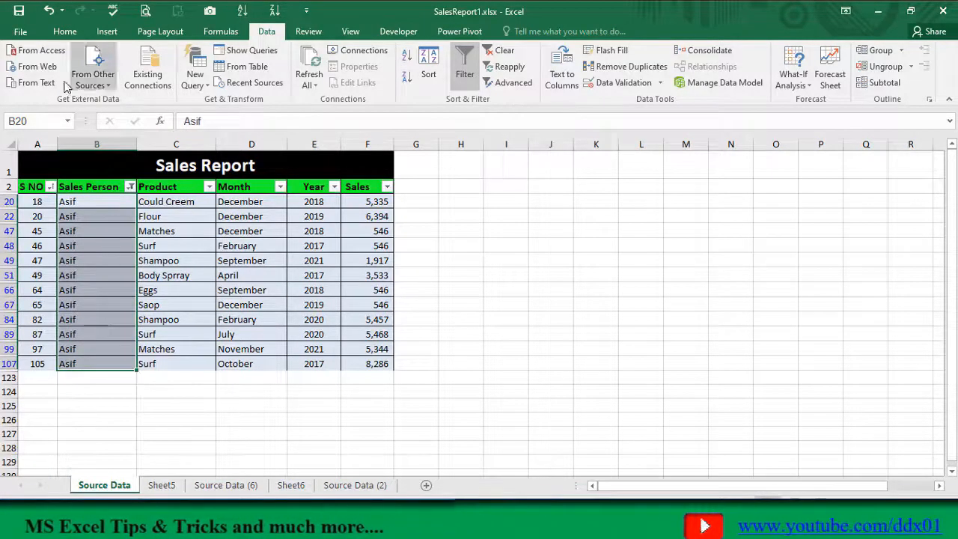
click(213, 77)
click(97, 261)
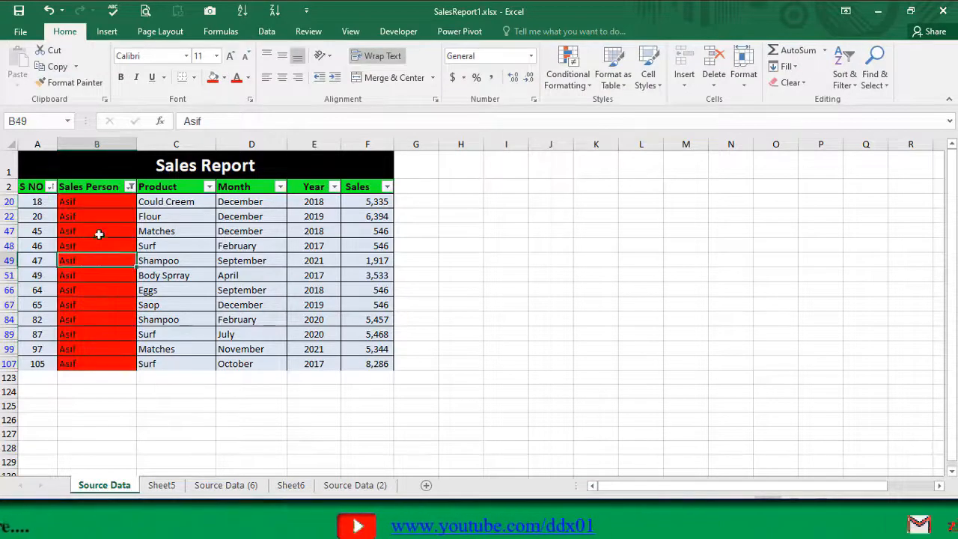
Switch the Sales Person filter to the fourth listed person only and fill the matching name cells with yellow
click(130, 186)
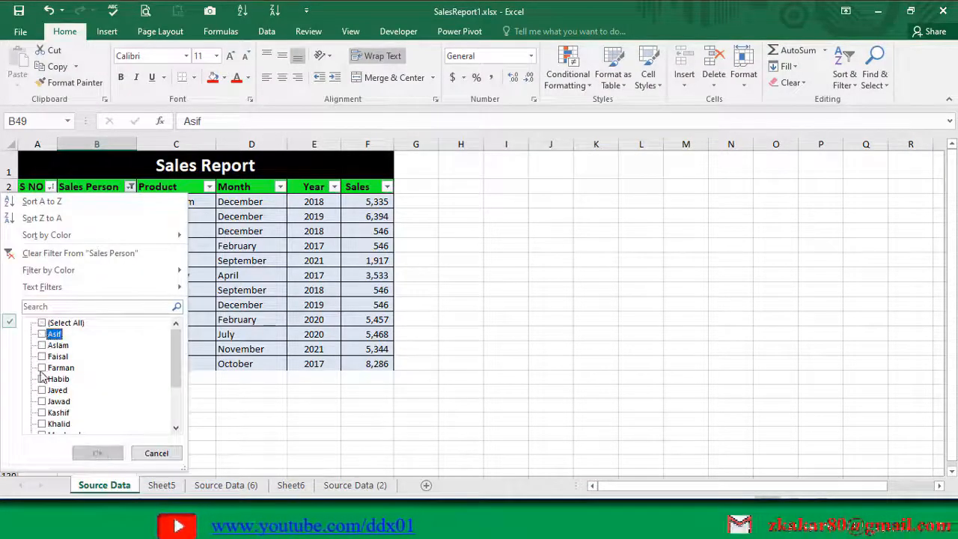
click(42, 367)
click(98, 453)
drag(95, 202, 103, 364)
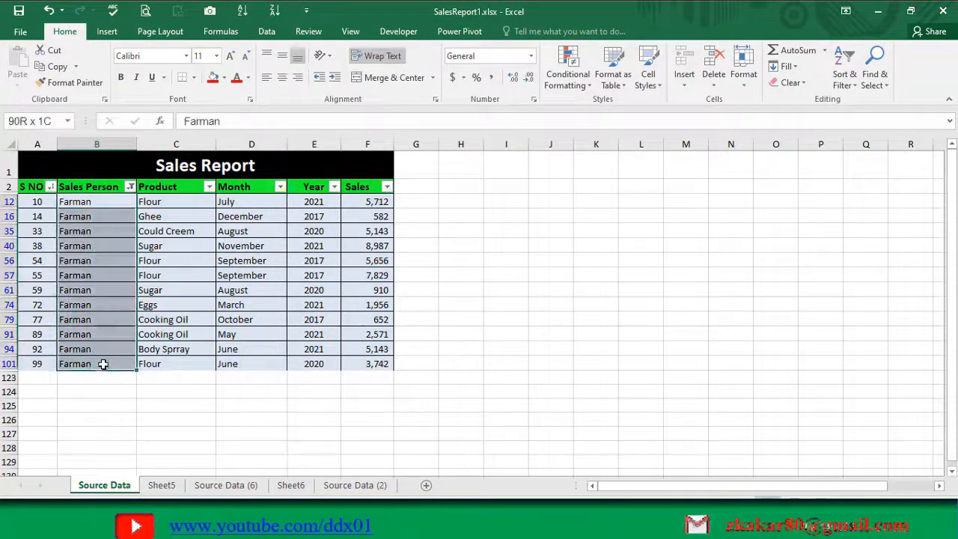
click(223, 77)
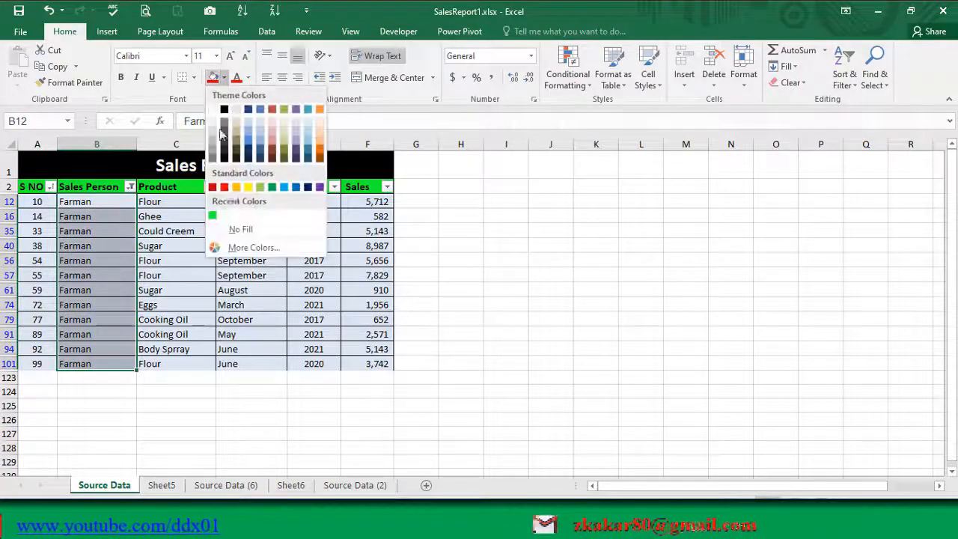
click(247, 187)
Switch the Sales Person filter to the eighth listed person only and fill the matching name cells with green
click(131, 187)
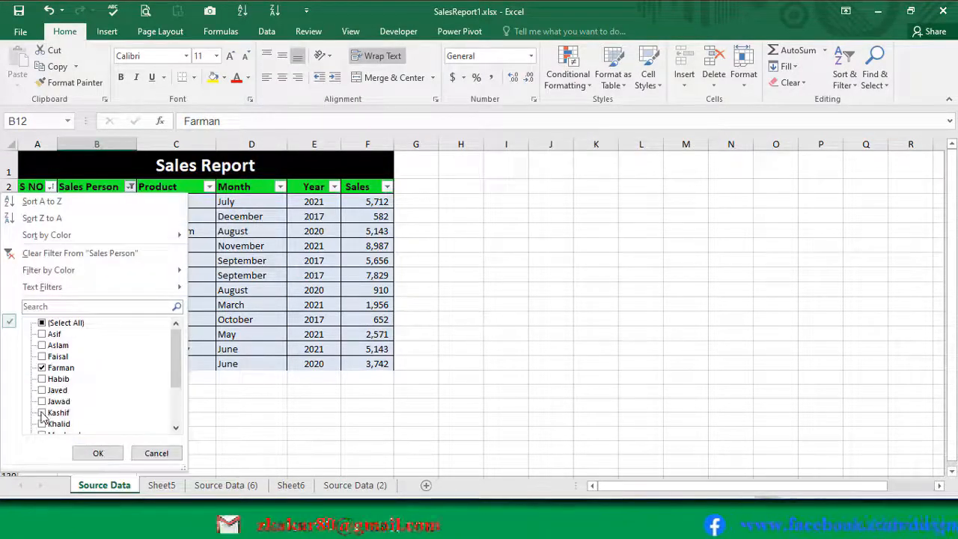
click(41, 412)
click(42, 368)
click(97, 454)
drag(95, 201, 96, 290)
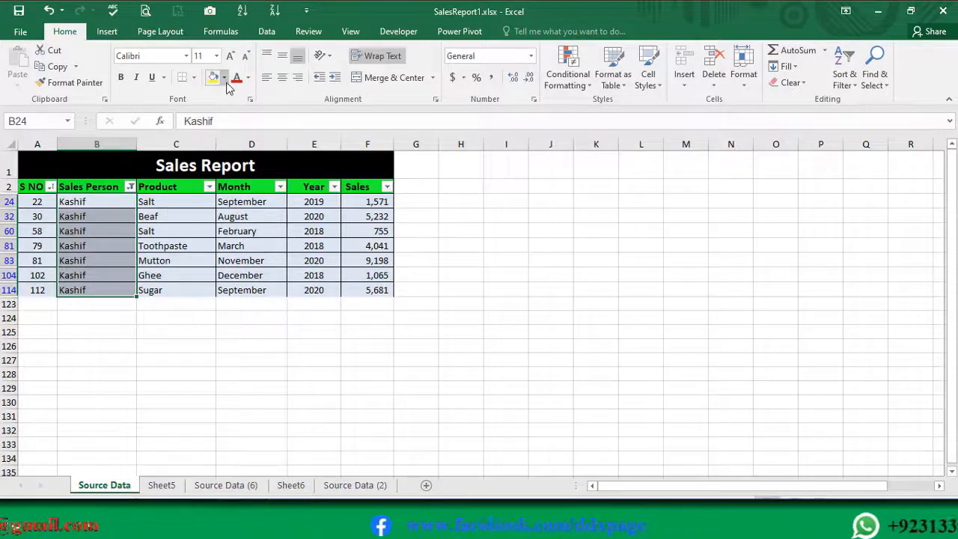
click(223, 77)
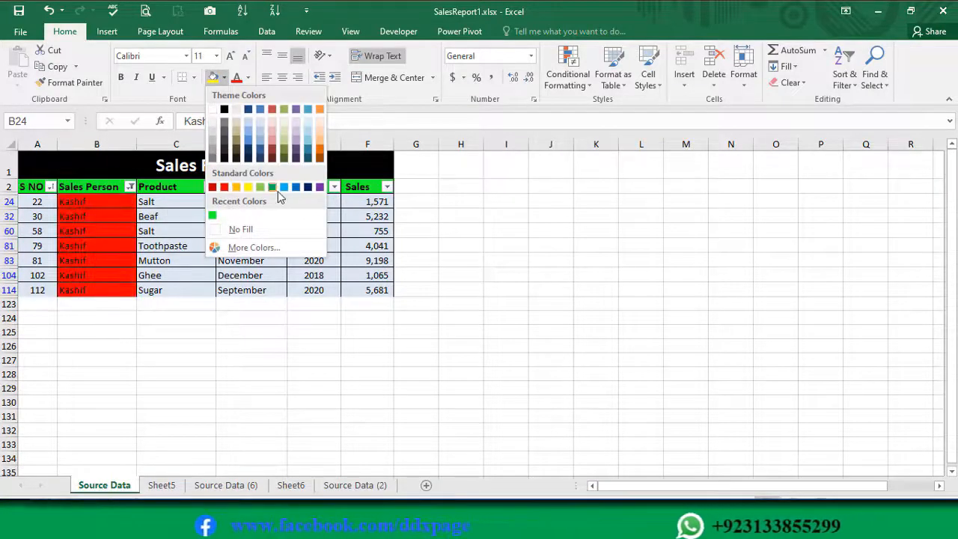
click(271, 187)
click(178, 228)
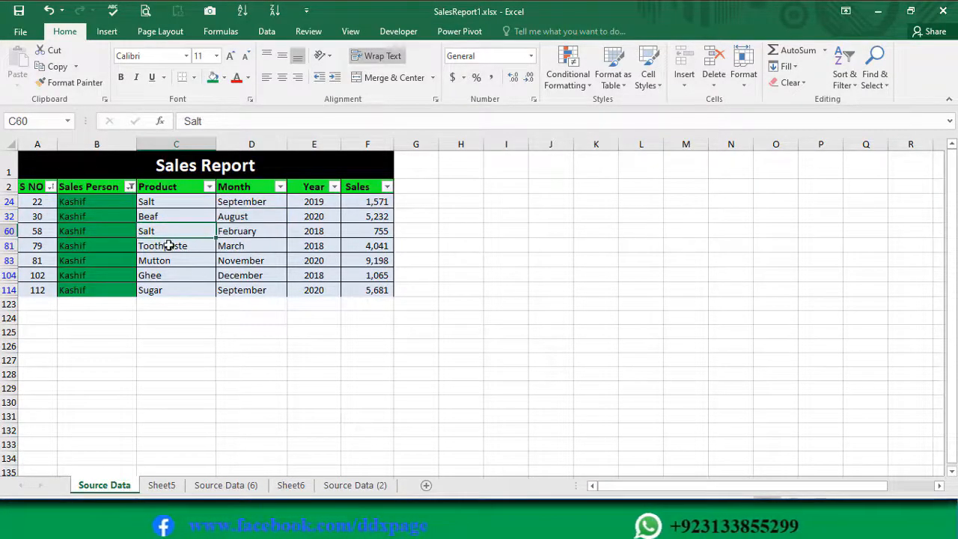
Reselect all sales people in the Sales Person filter and look through the coloured name cells across the records
click(130, 186)
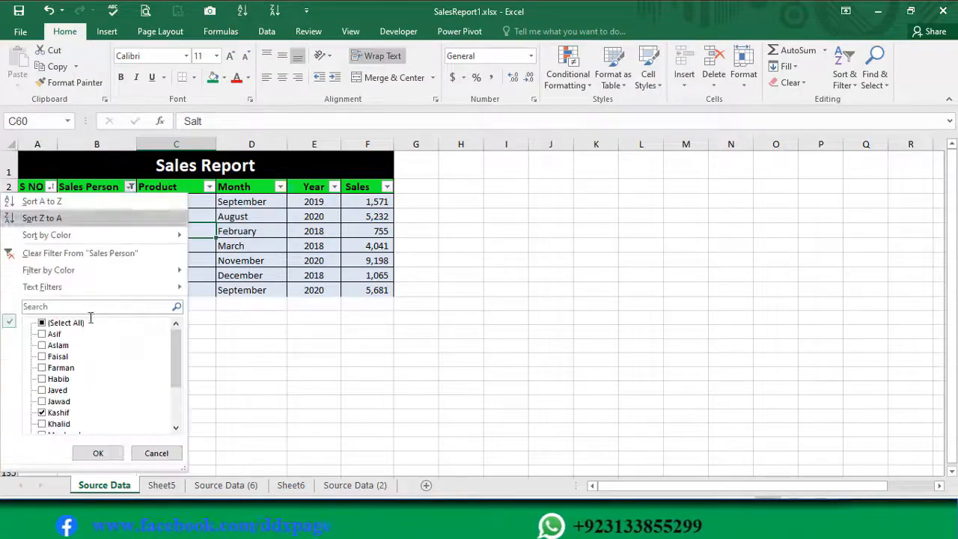
click(42, 323)
click(98, 452)
scroll(156, 321, down, 14)
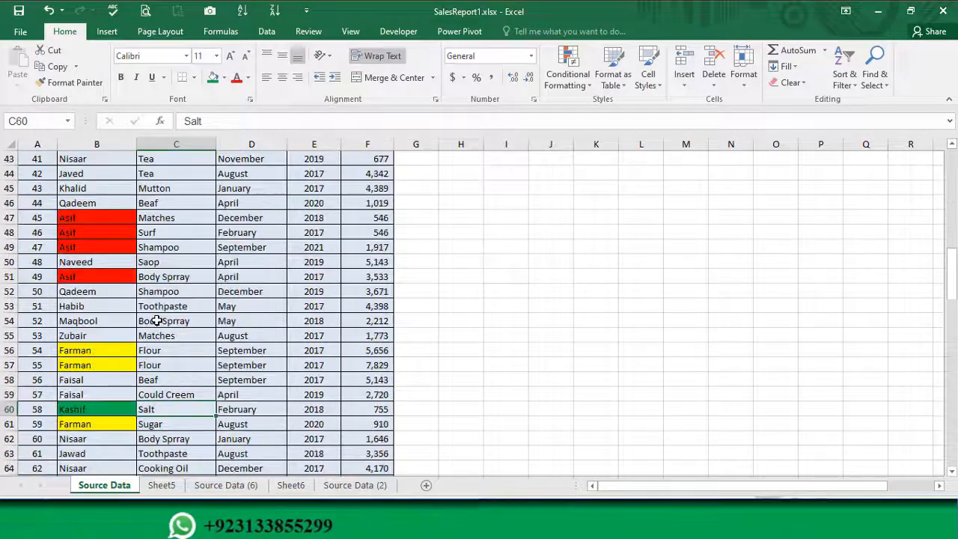
scroll(156, 320, up, 5)
scroll(161, 314, down, 18)
scroll(167, 312, up, 11)
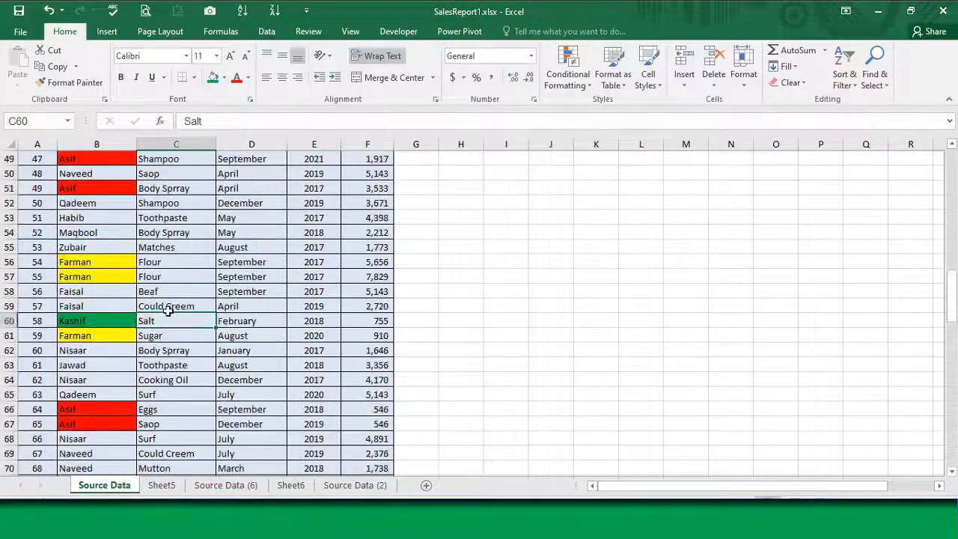
scroll(165, 311, up, 16)
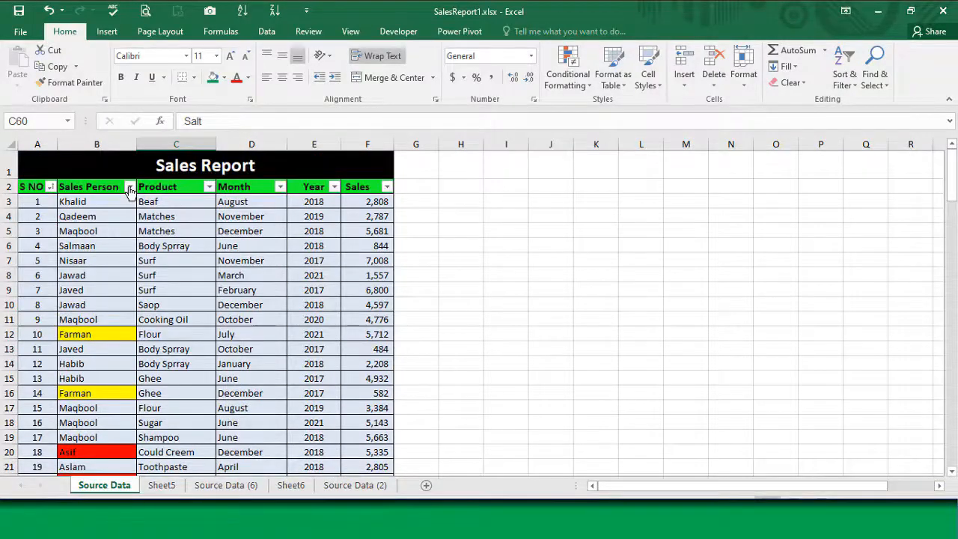
Filter the Sales Person column by yellow cell colour, and switch the colour filter to red
click(130, 187)
mouse_move(31, 272)
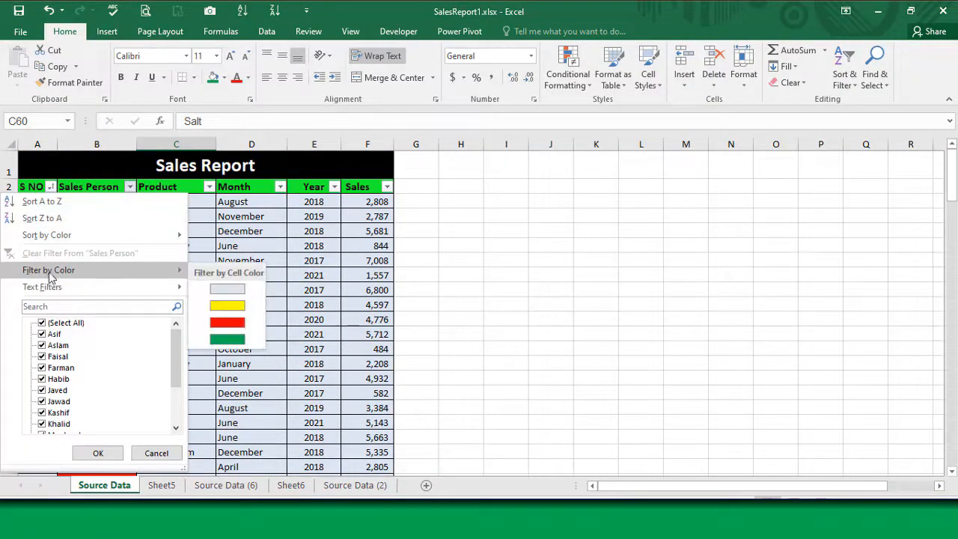
click(233, 309)
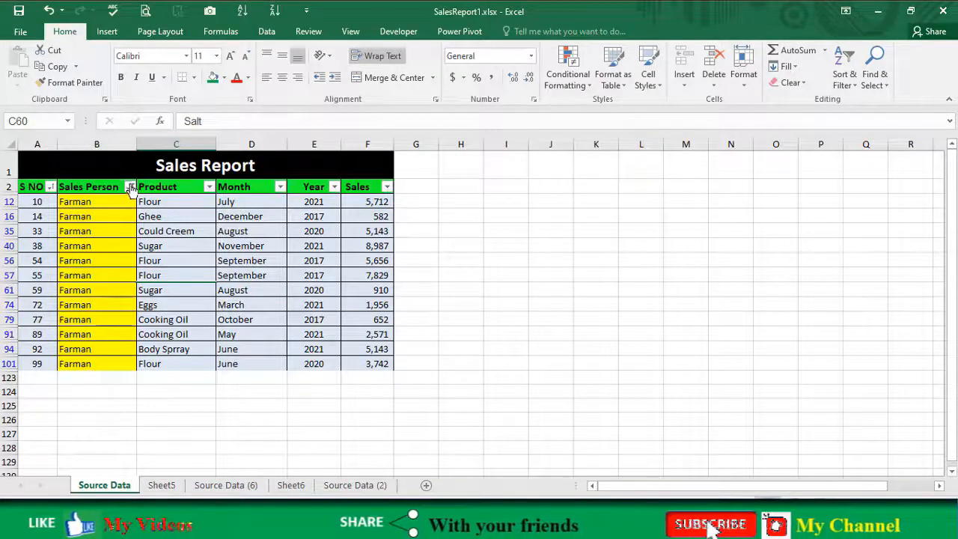
click(131, 186)
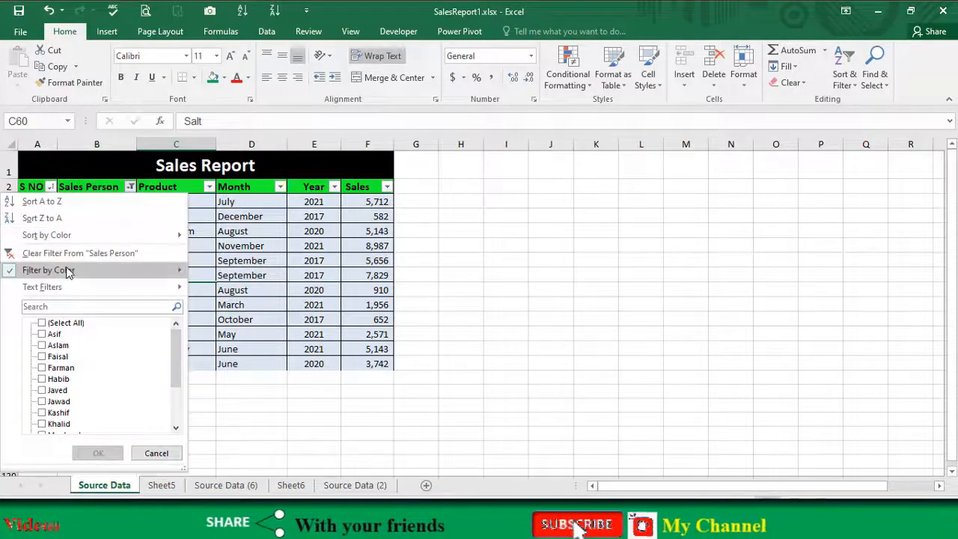
mouse_move(68, 271)
click(218, 327)
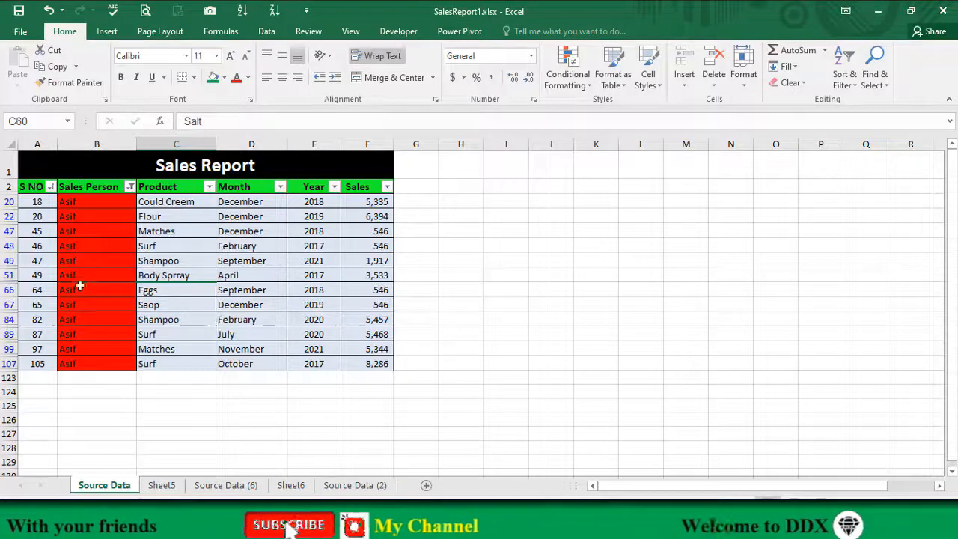
Switch the Sales Person colour filter to the original light blue-grey cell colour and look through the listed records
click(128, 187)
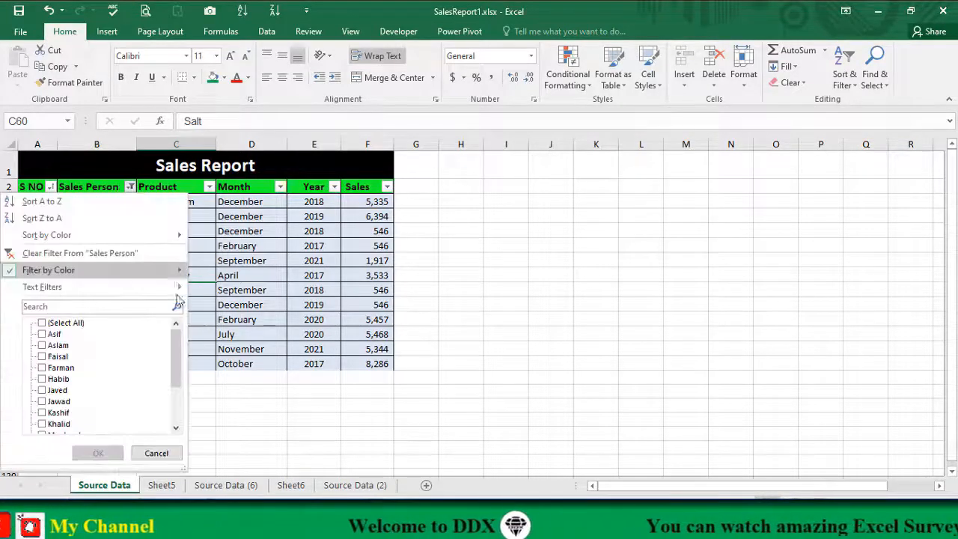
mouse_move(166, 272)
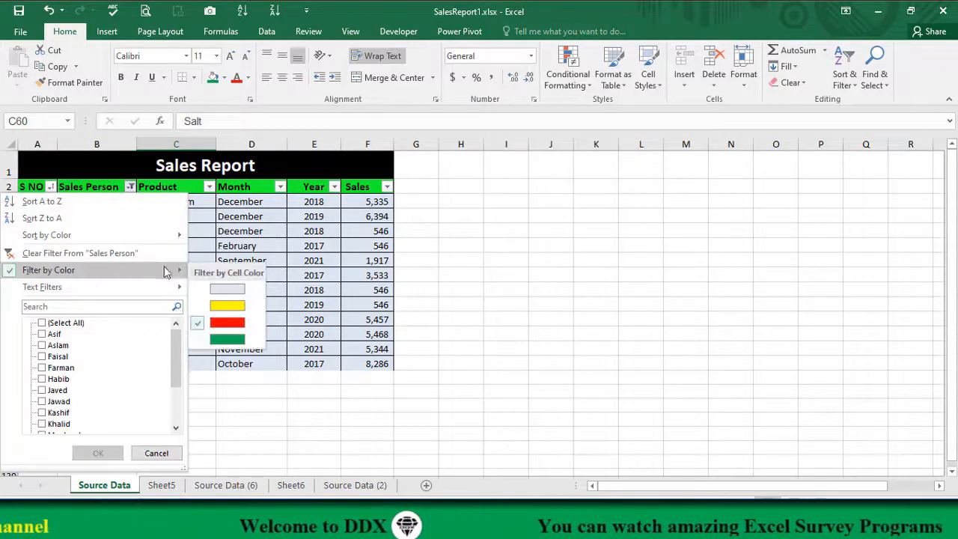
click(228, 291)
scroll(97, 345, down, 15)
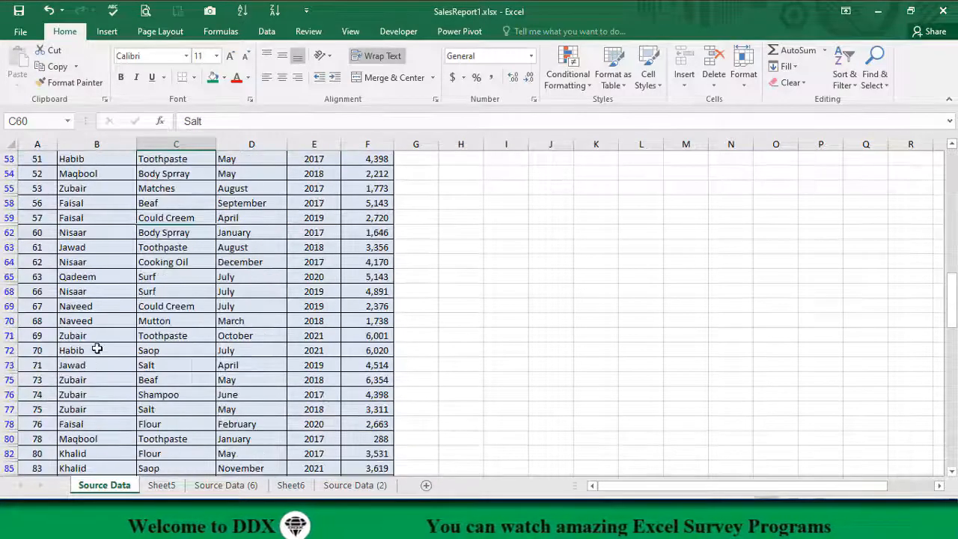
scroll(96, 348, down, 6)
scroll(97, 329, up, 20)
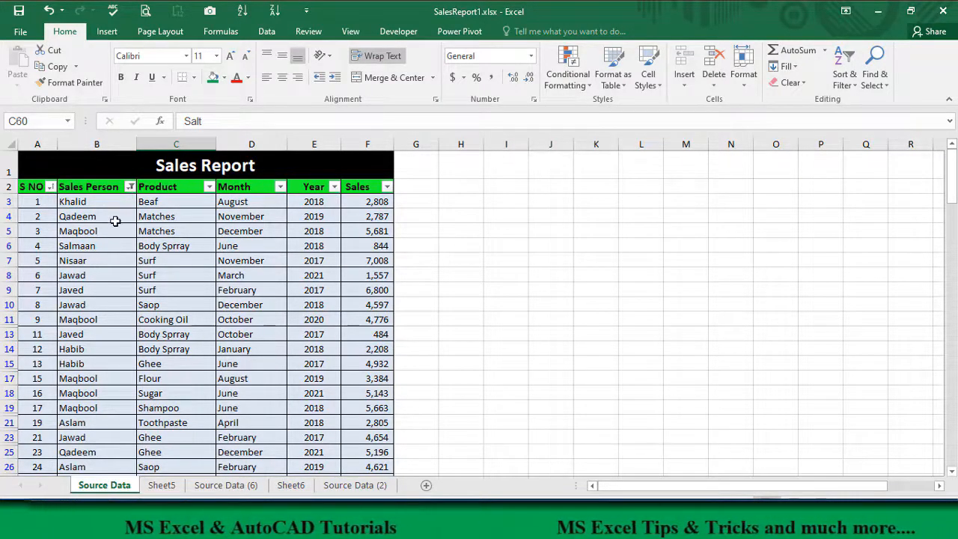
Sort the Sales Person column by red cell colour and look through the rearranged records
click(131, 188)
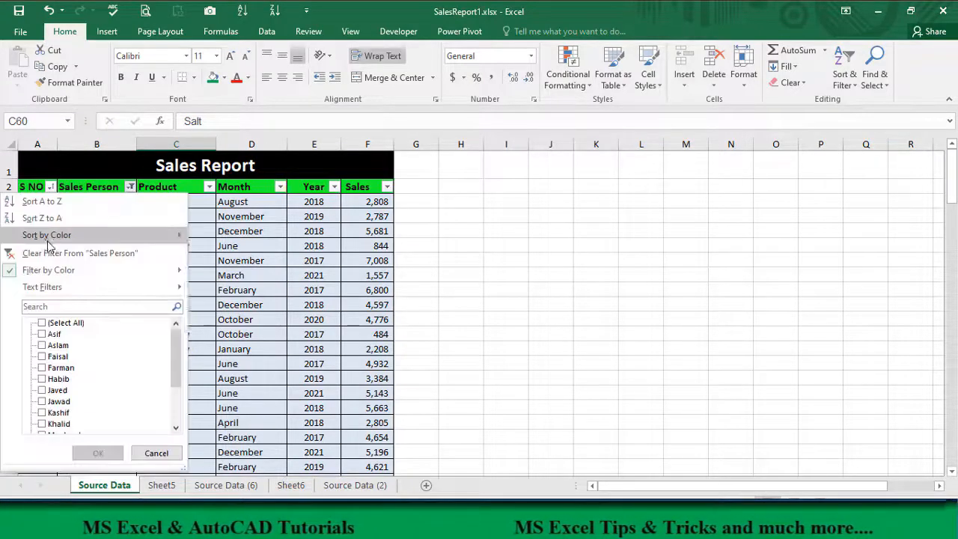
mouse_move(66, 236)
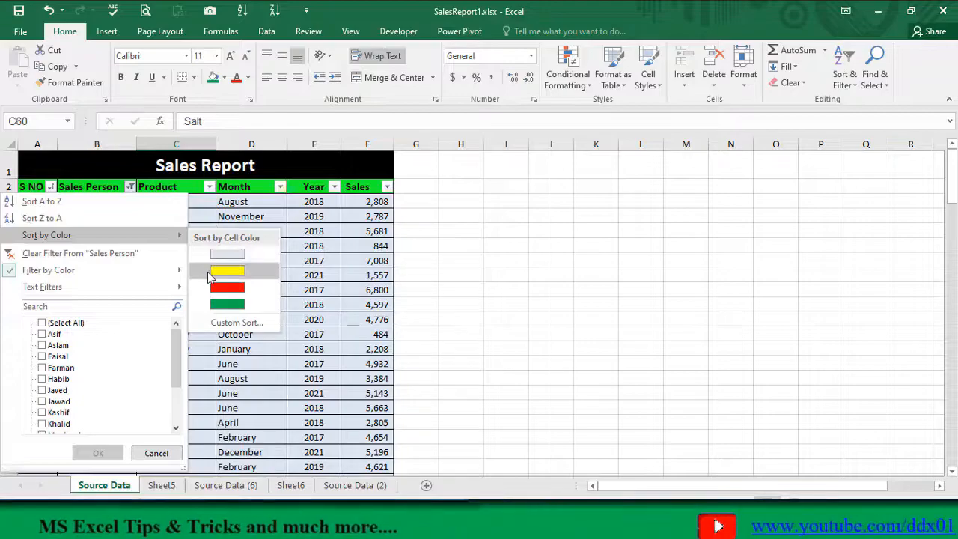
click(221, 286)
scroll(100, 269, down, 1)
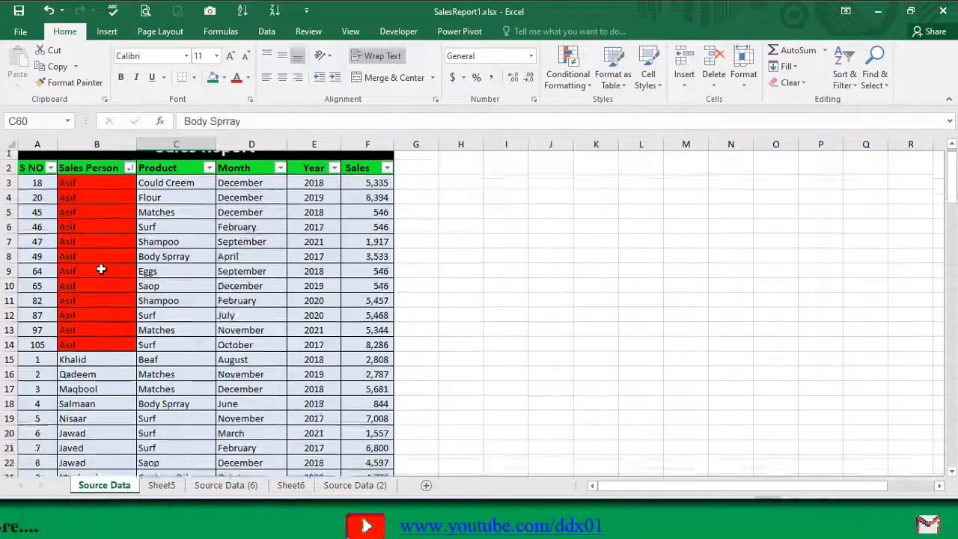
scroll(101, 294, down, 20)
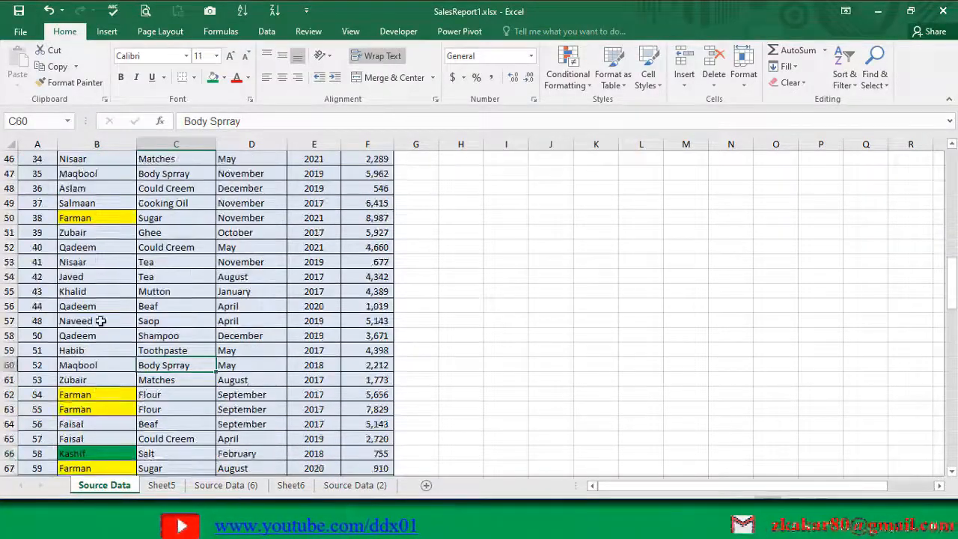
scroll(97, 389, up, 7)
scroll(97, 395, up, 14)
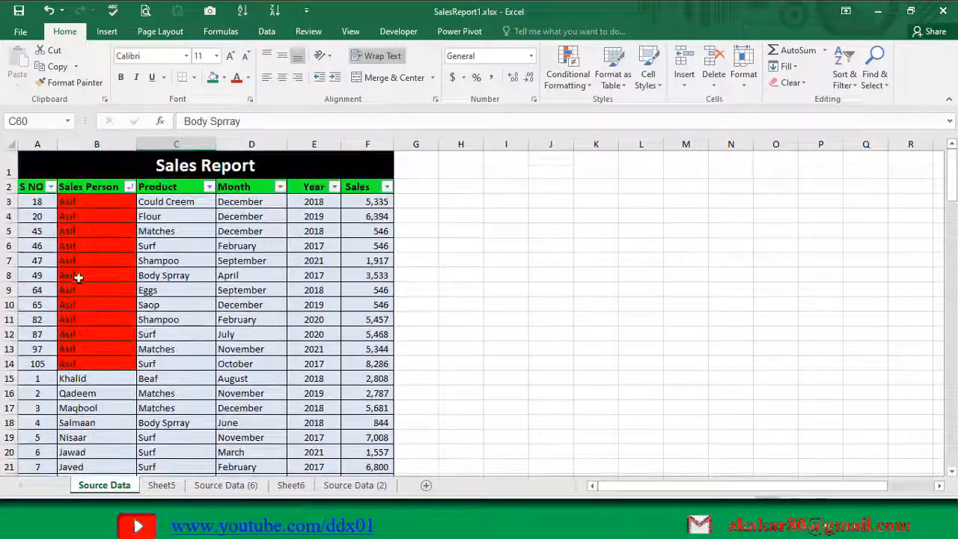
Sort the Sales Person column by yellow cell colour and review the order of the yellow and red groups
click(130, 186)
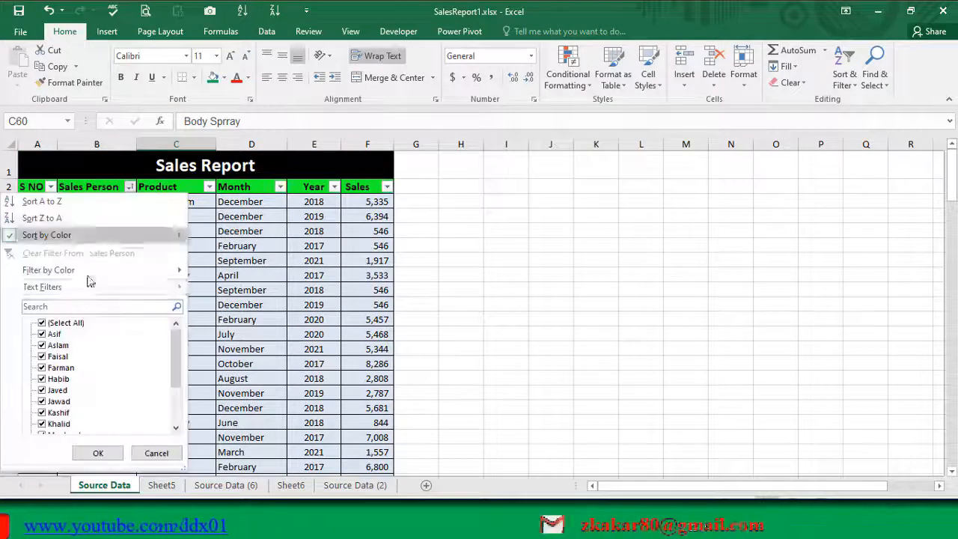
mouse_move(120, 235)
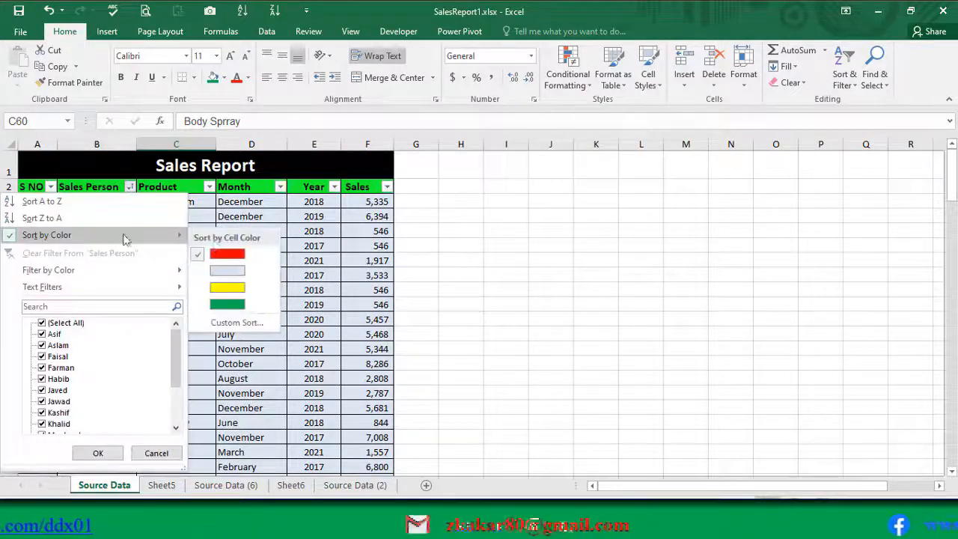
click(226, 287)
scroll(96, 330, down, 6)
scroll(96, 327, up, 5)
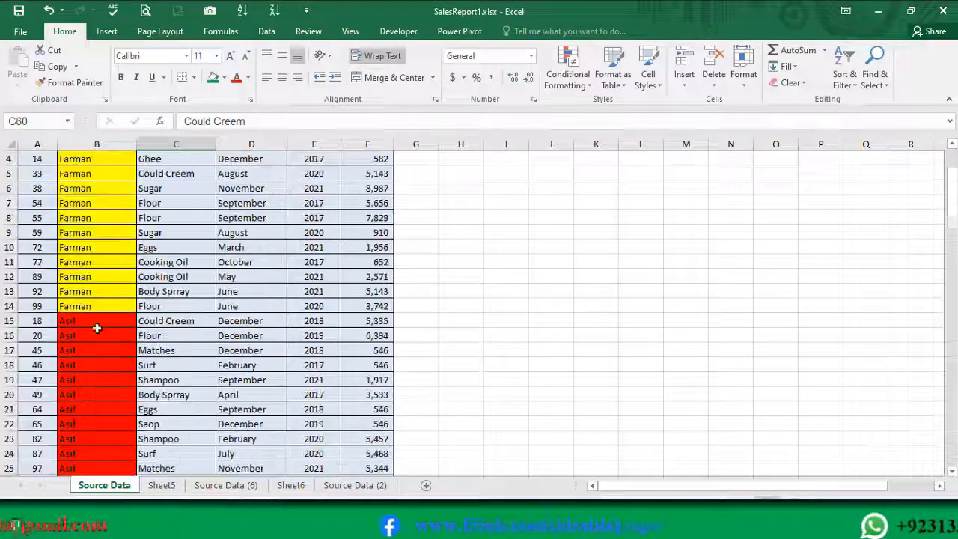
scroll(95, 369, down, 5)
scroll(95, 360, up, 4)
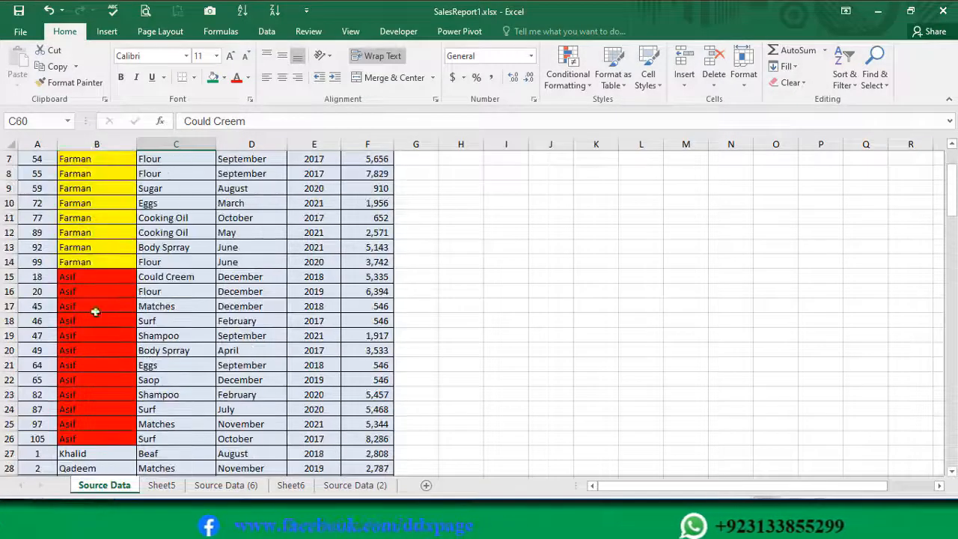
drag(106, 269, 110, 404)
scroll(94, 299, up, 2)
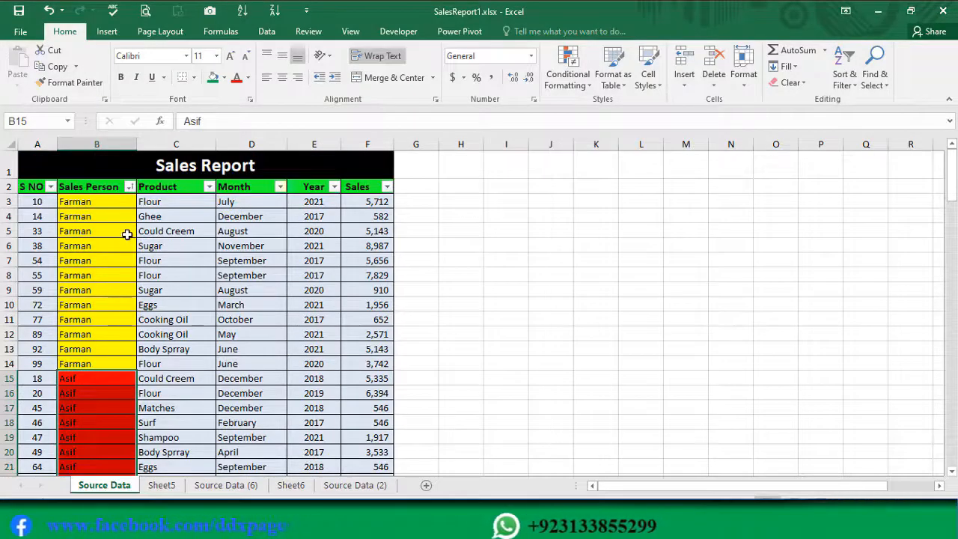
scroll(116, 258, down, 4)
scroll(97, 256, up, 4)
click(76, 243)
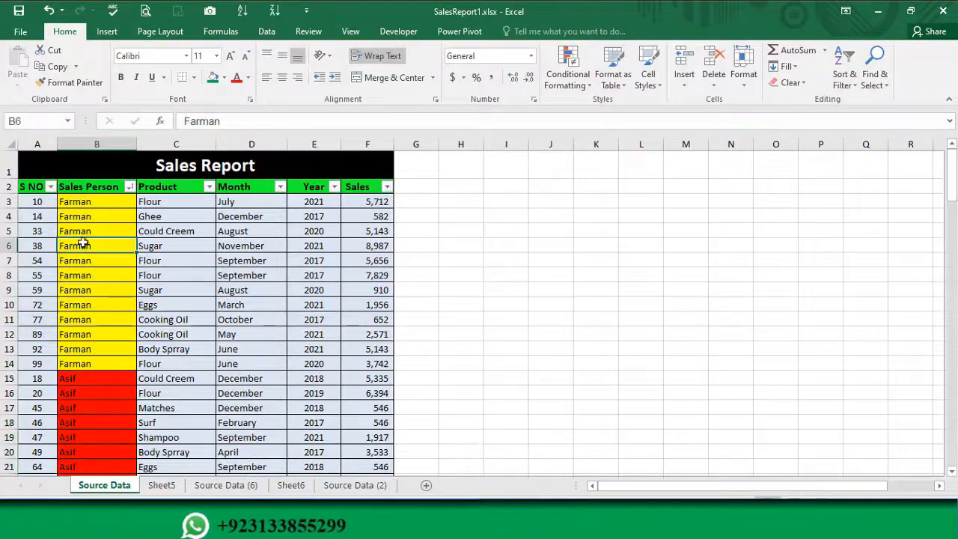
Sort the records by S NO from smallest to largest and check the restored order
click(44, 185)
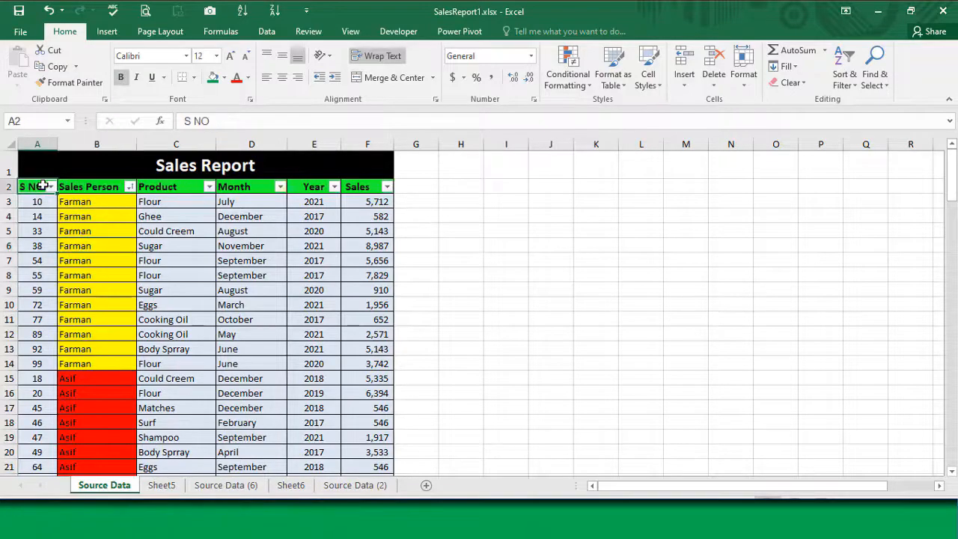
click(51, 187)
click(67, 199)
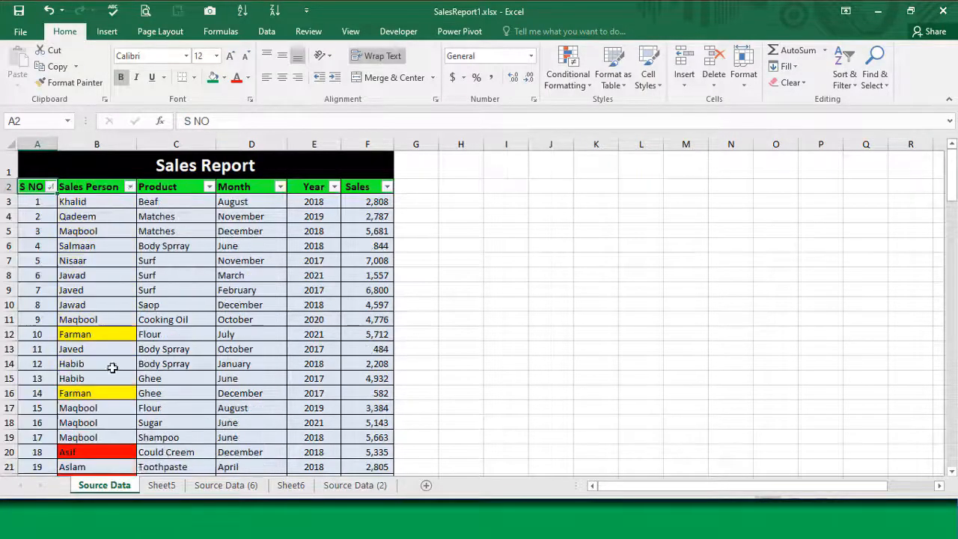
scroll(137, 365, down, 13)
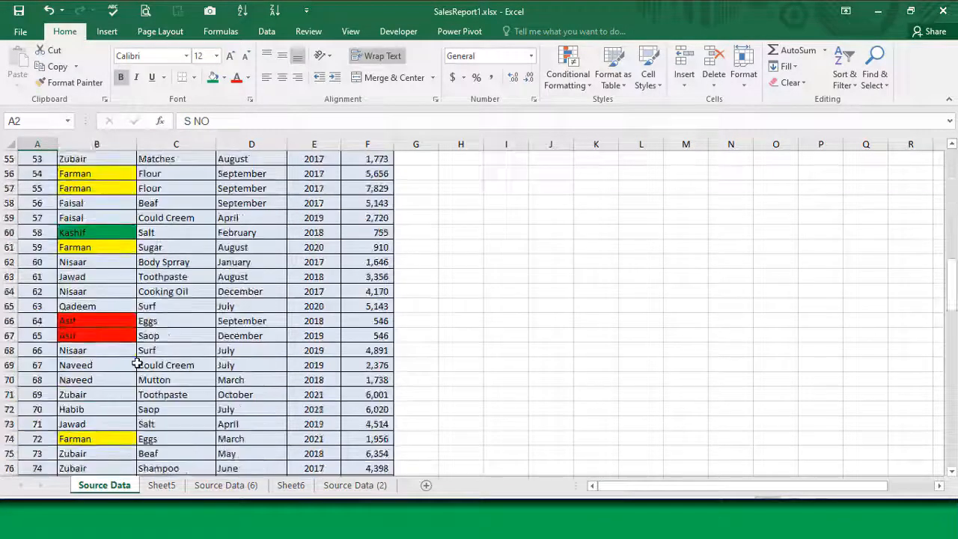
scroll(101, 196, up, 13)
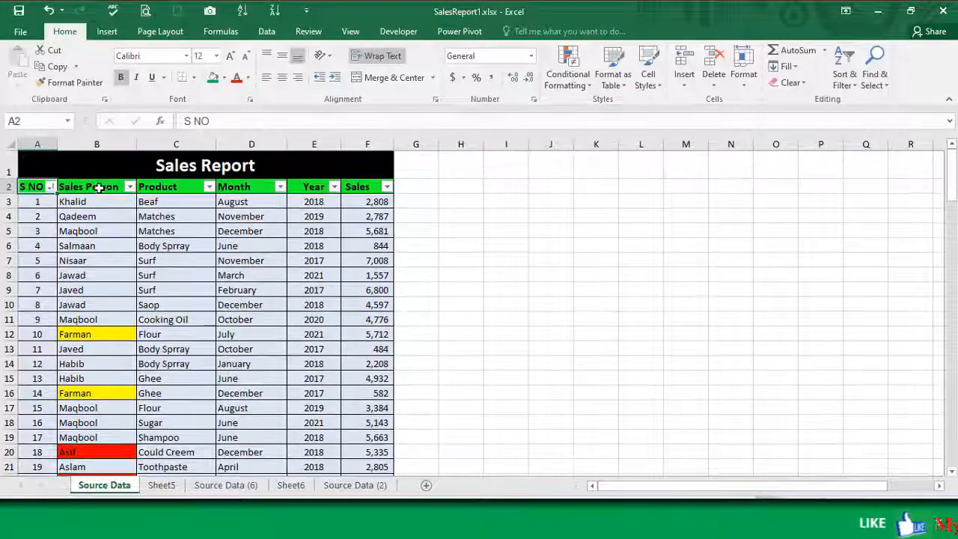
Remove the fill colour from all Sales Person cells, from B3 down to the last record
click(98, 202)
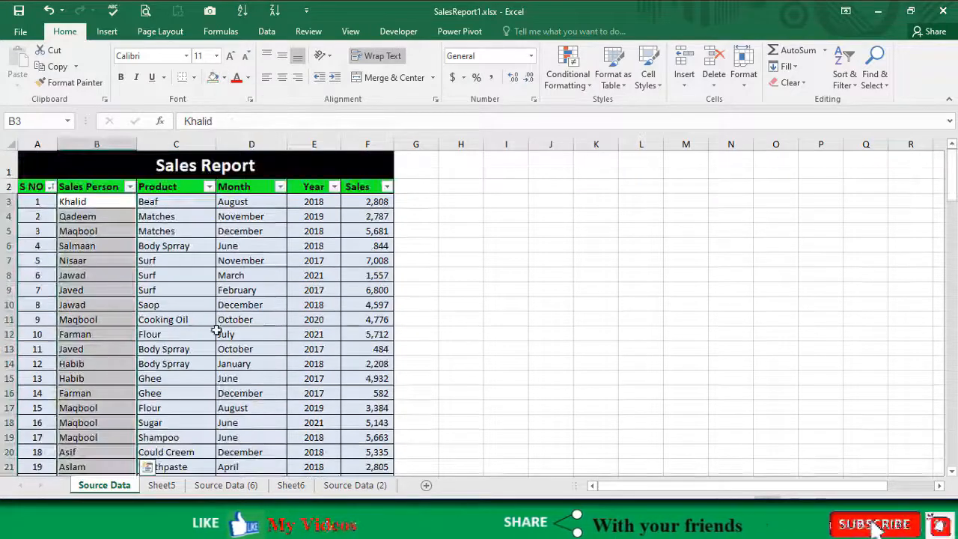
click(178, 306)
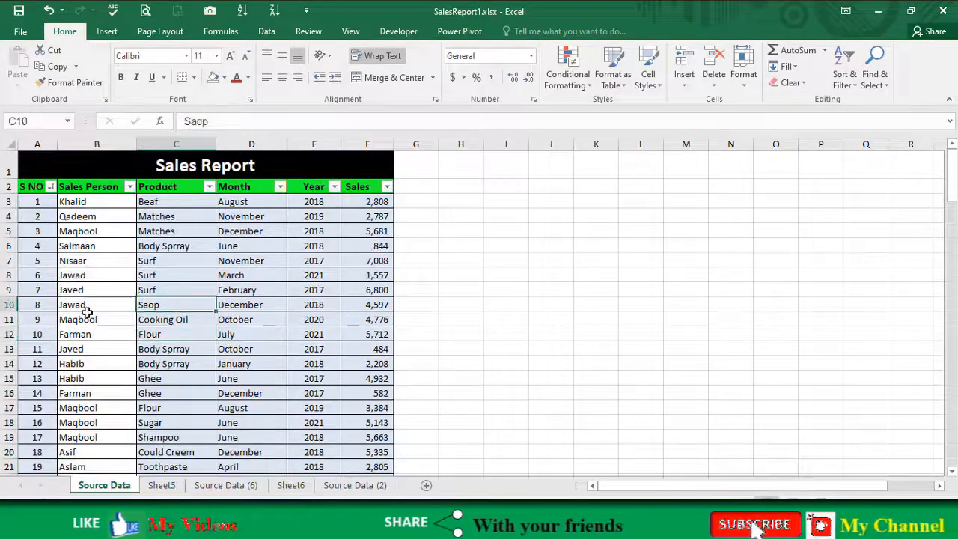
click(79, 289)
Copy the cell formatting of the Product records, from C3 down, onto the Sales Person records starting at B3
click(175, 204)
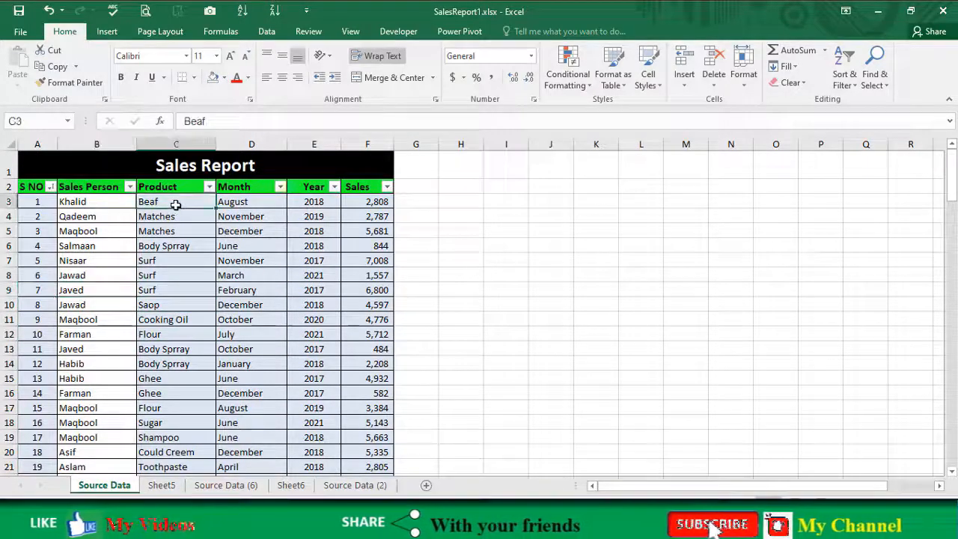
key(ctrl+shift+Down)
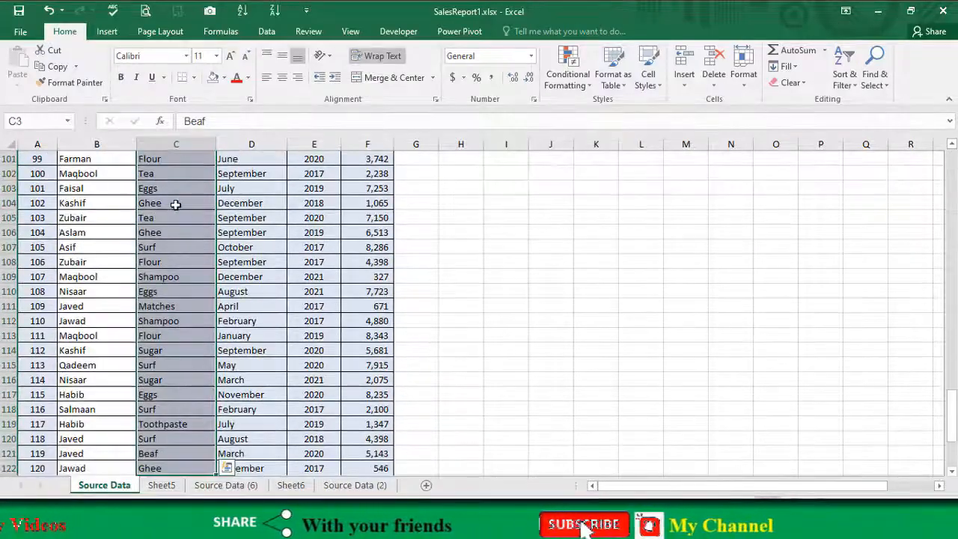
scroll(175, 204, up, 19)
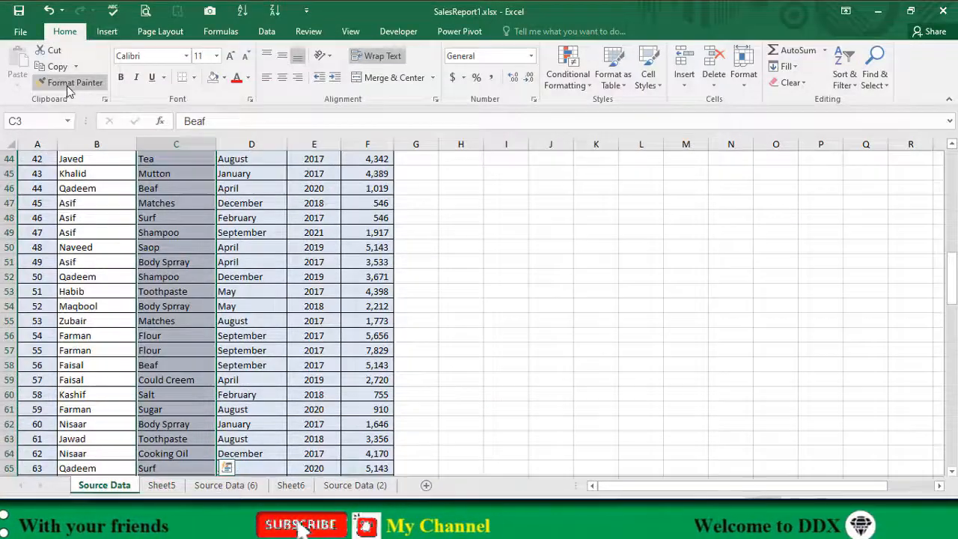
scroll(91, 166, up, 15)
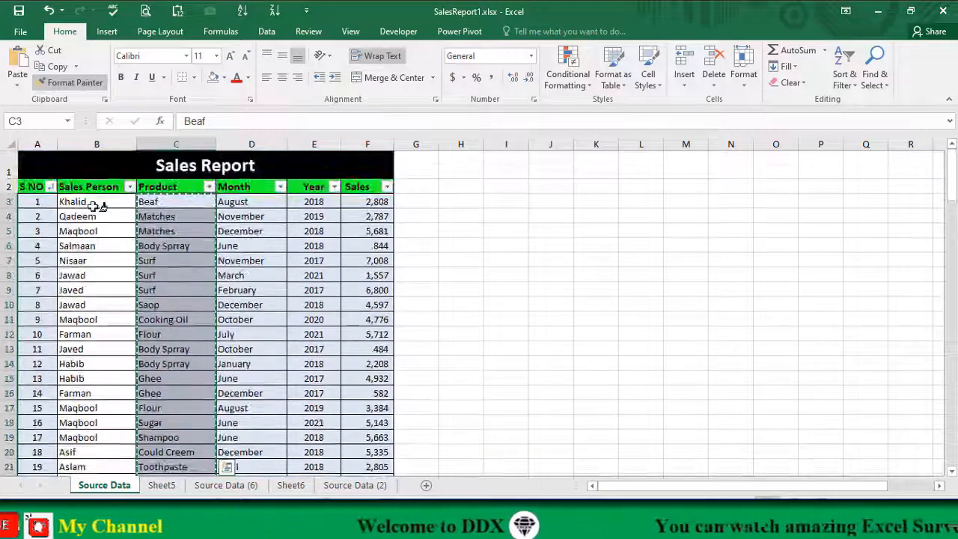
click(92, 202)
click(91, 318)
click(201, 322)
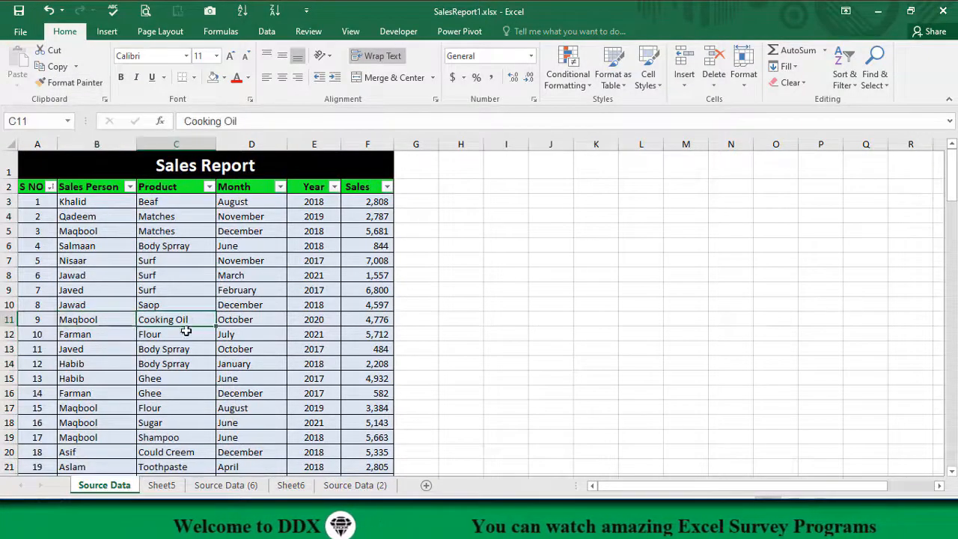
click(269, 330)
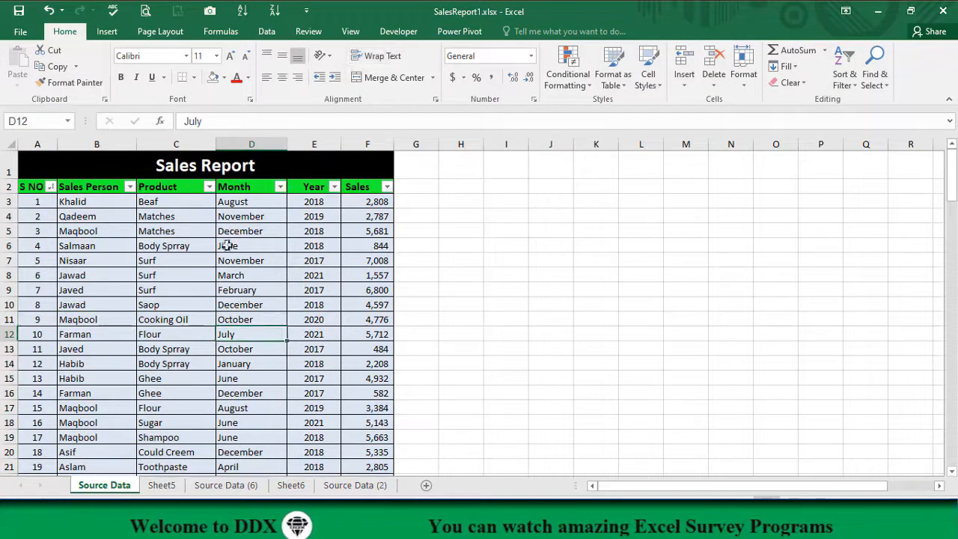
Remove the filter from the header row A2:F2 of the Sales Report
drag(31, 186, 374, 191)
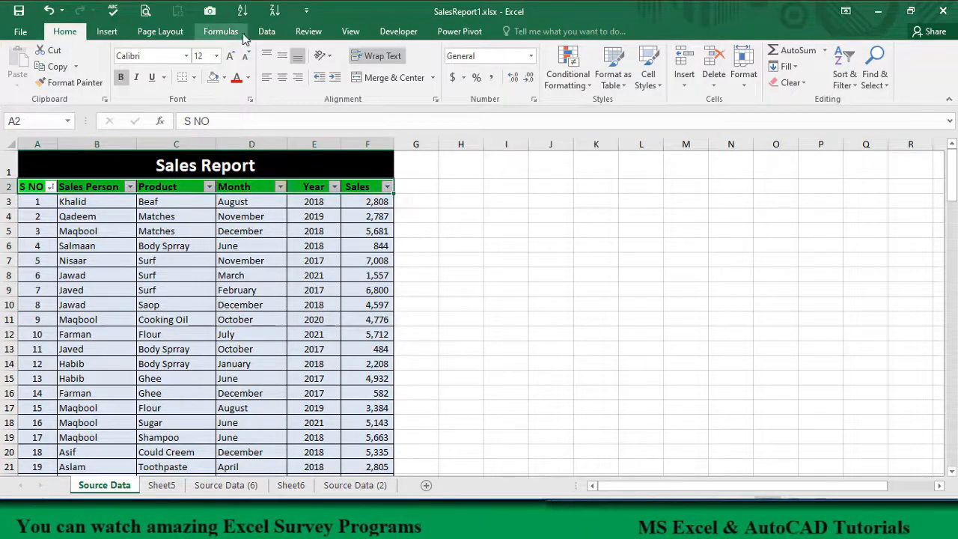
click(267, 32)
click(453, 76)
click(272, 288)
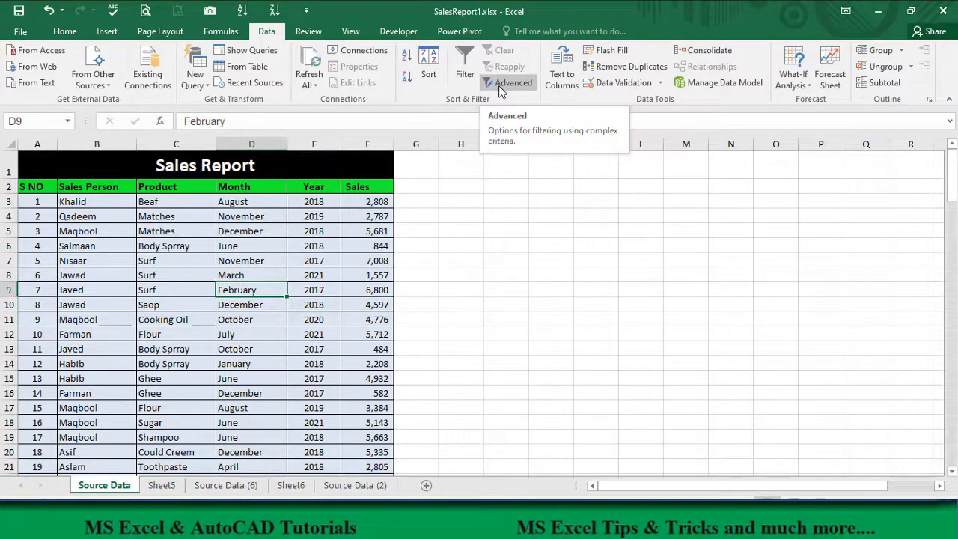
click(173, 230)
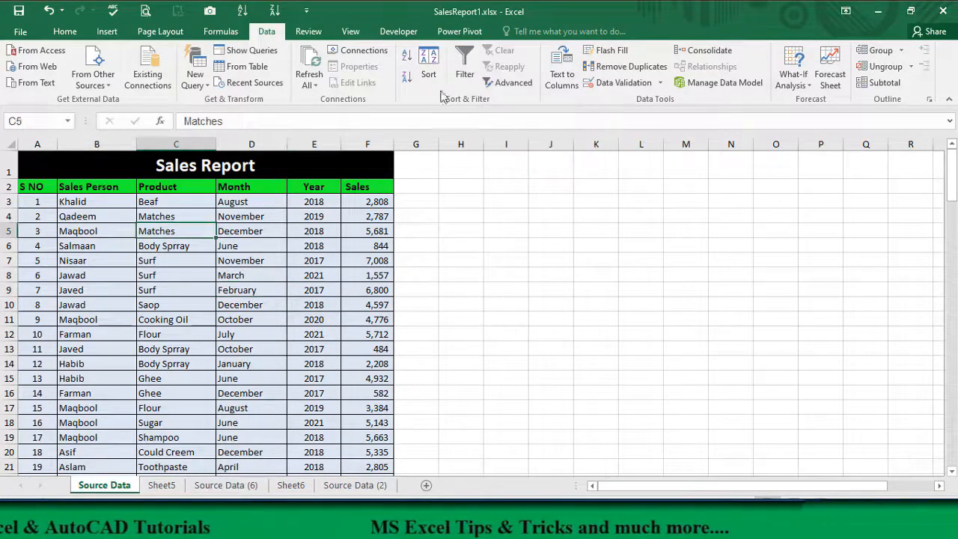
drag(37, 186, 361, 345)
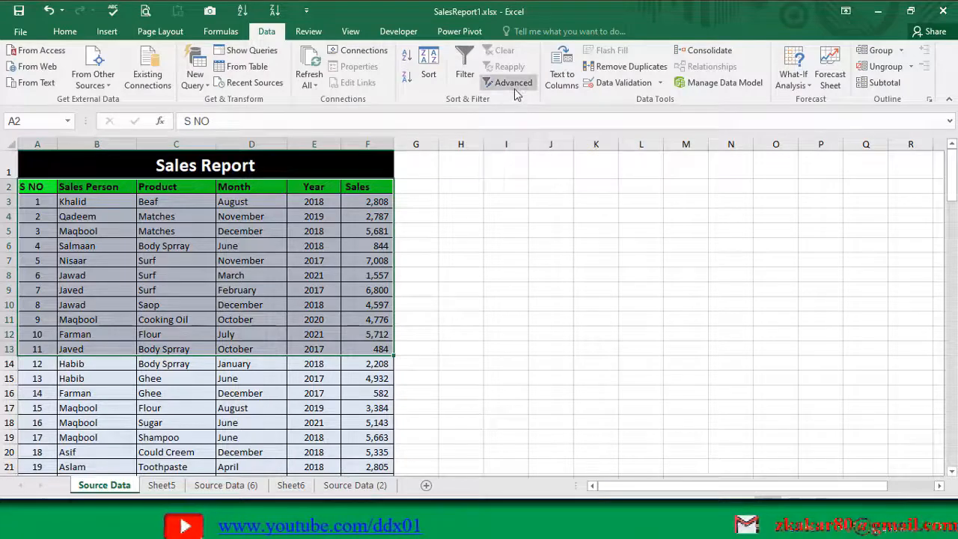
click(210, 254)
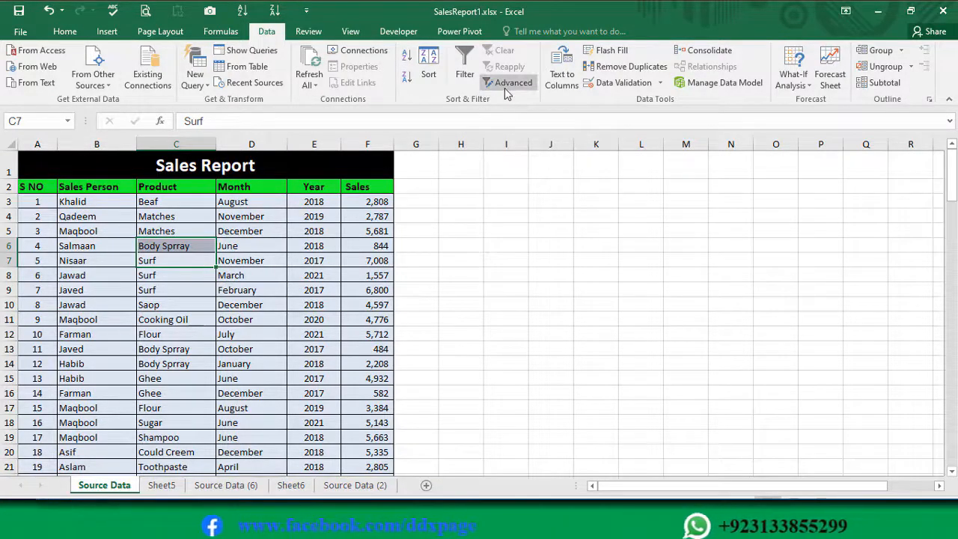
click(465, 195)
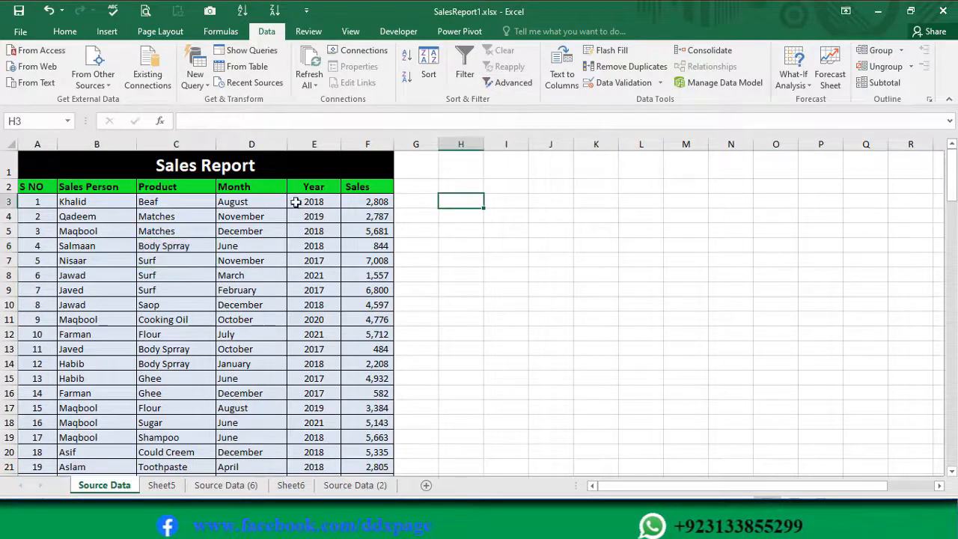
Copy B2:F9 to H2 and clear the copied records in H3:L9, keeping the headers as a blank criteria table
drag(89, 188, 347, 292)
key(ctrl+c)
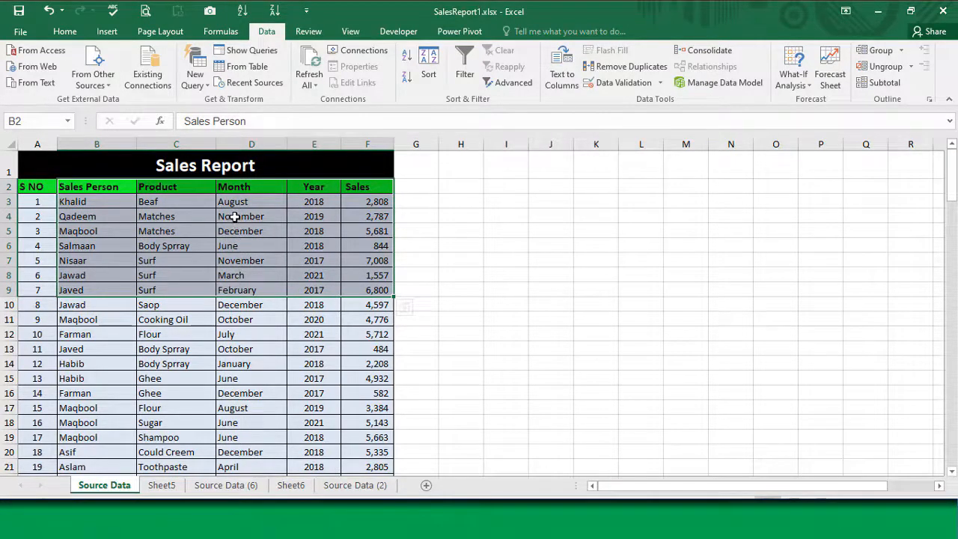
click(463, 191)
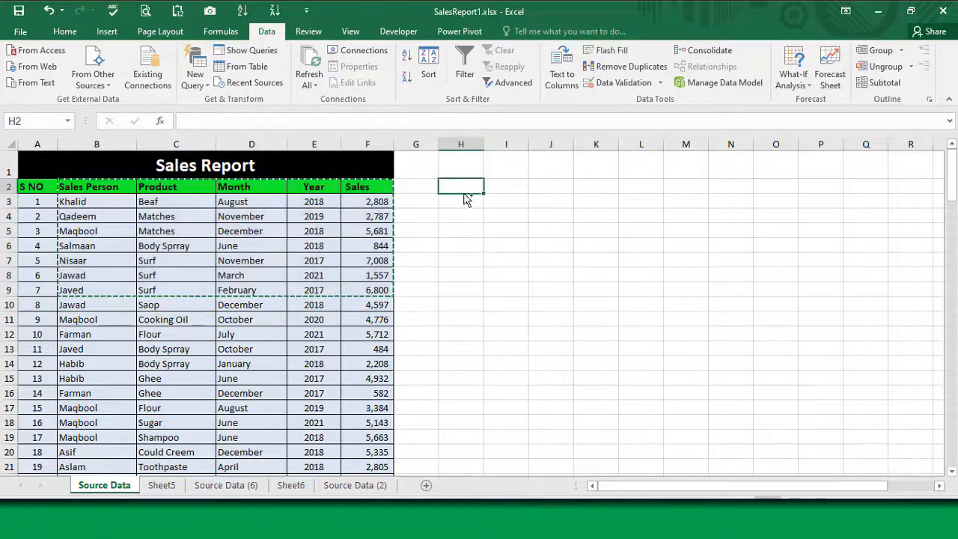
key(ctrl+v)
drag(462, 218, 641, 302)
key(Delete)
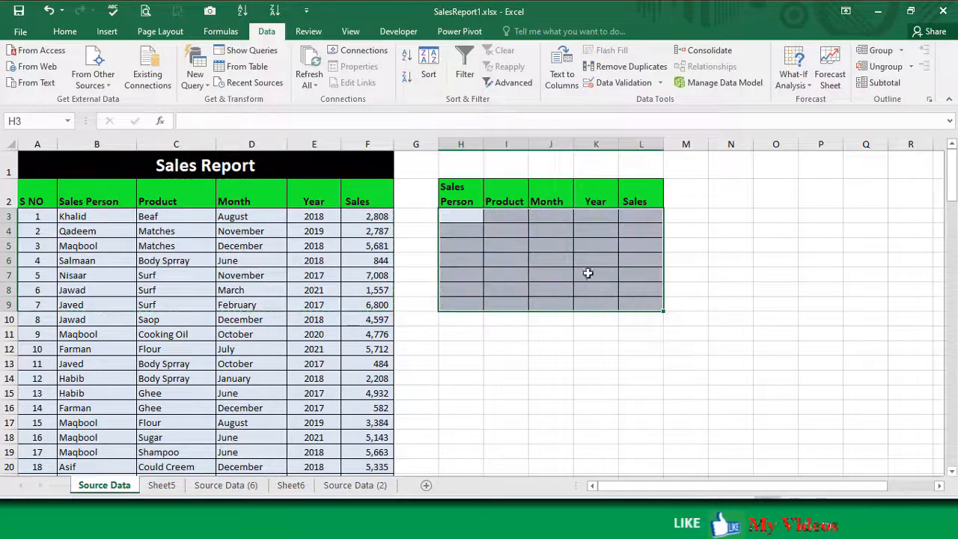
click(519, 239)
click(449, 200)
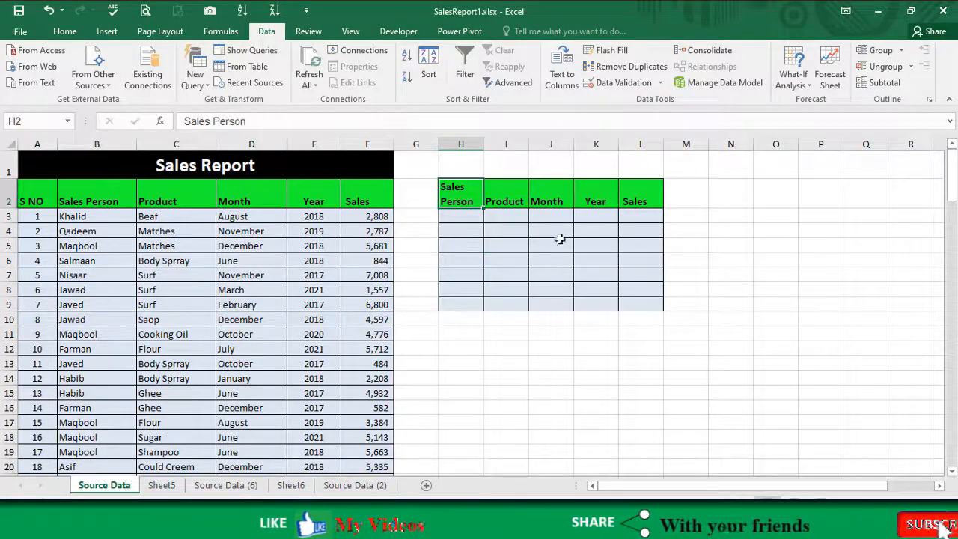
Widen columns H to J equally so the Sales Person header fits on one line, and select H3
drag(457, 143, 551, 144)
drag(484, 144, 513, 147)
click(550, 378)
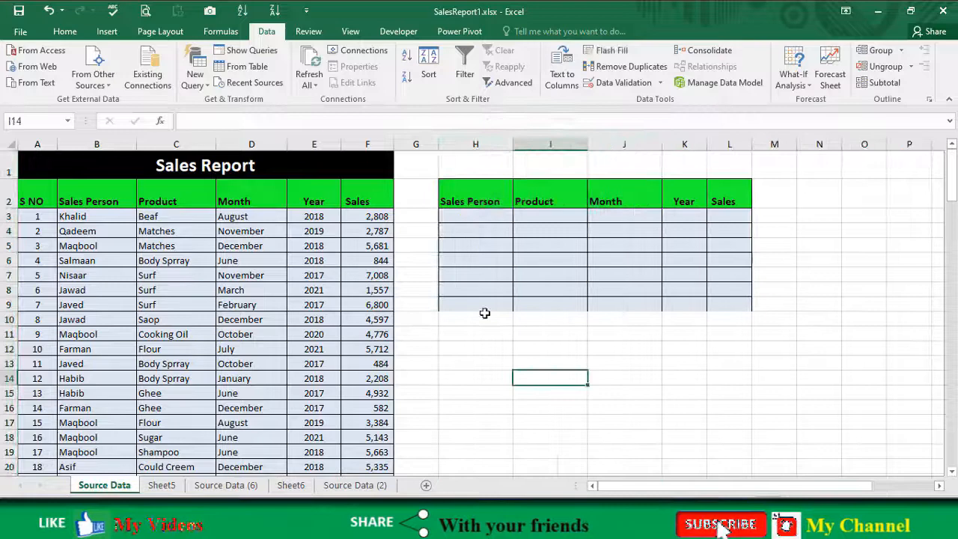
click(476, 214)
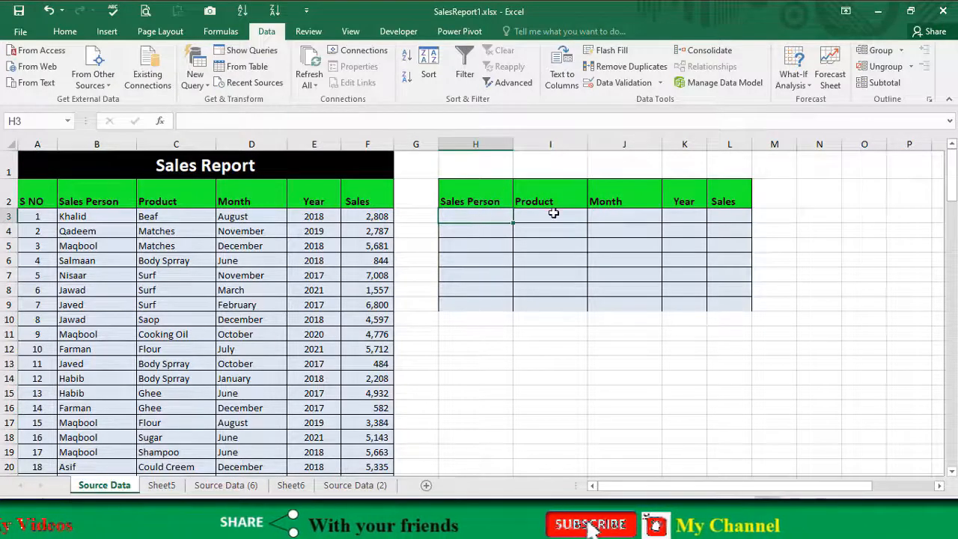
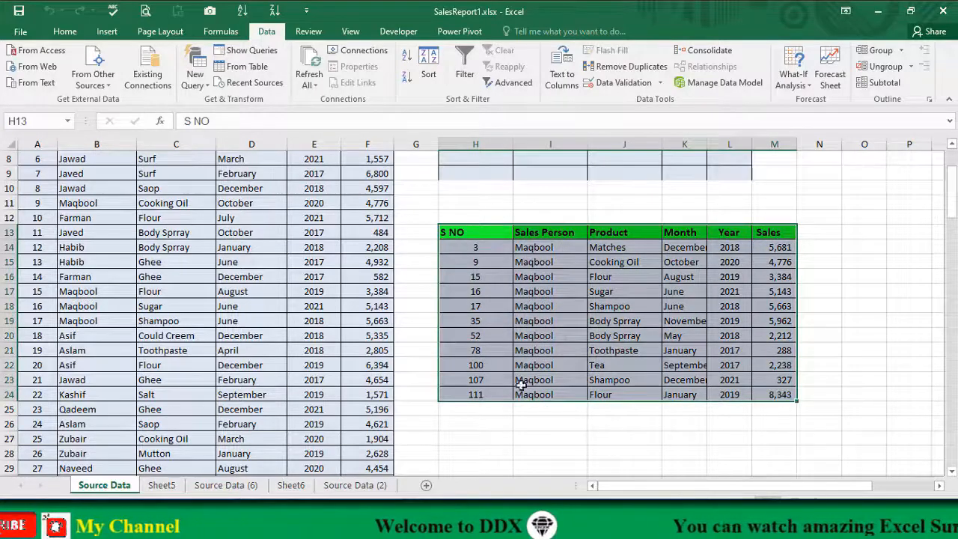
Enter a second sales person's name in H4 as an additional criterion under Sales Person
scroll(406, 380, up, 3)
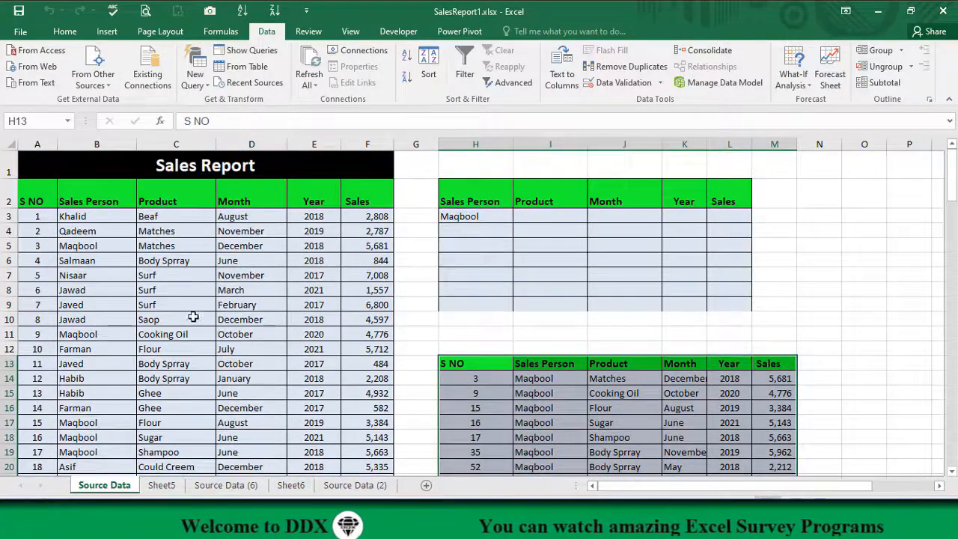
click(167, 314)
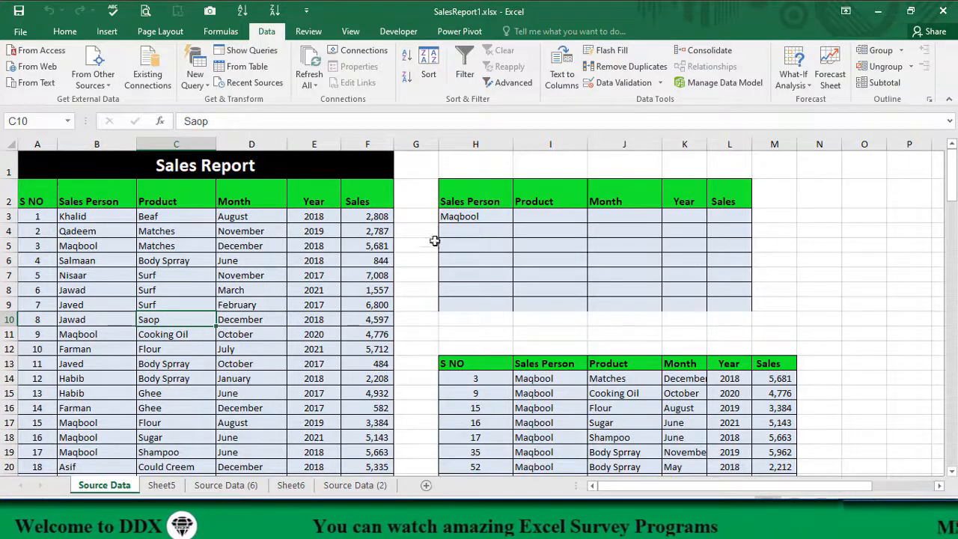
click(480, 216)
click(469, 232)
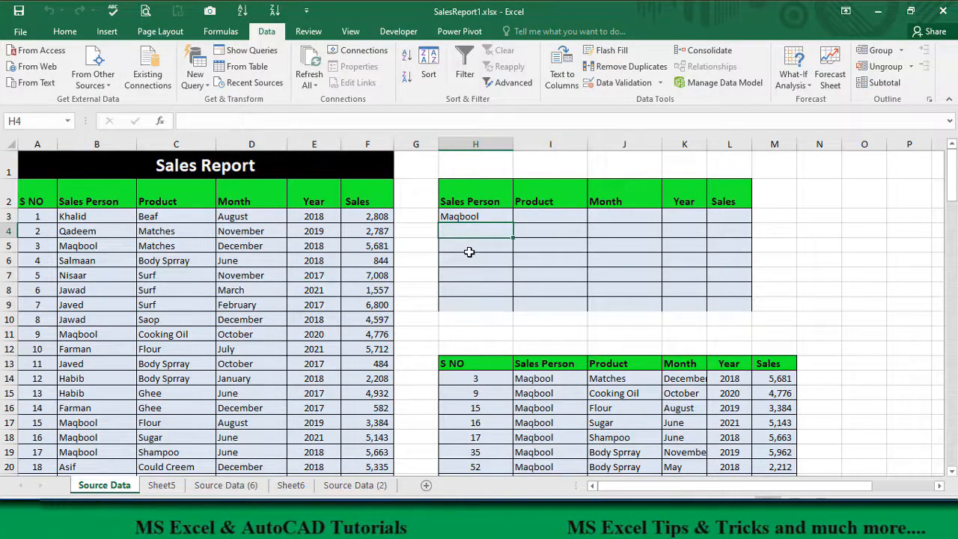
text(Nisaar)
key(Return)
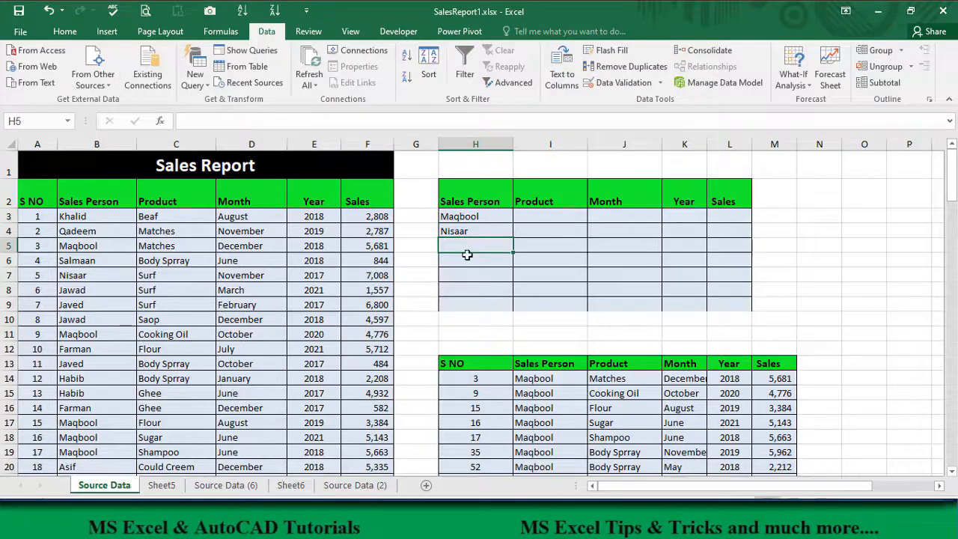
Run an Advanced Filter on A2:F122 with criteria range H2:H4, copying to H13:M13, and look through the extracted records
click(489, 228)
click(508, 83)
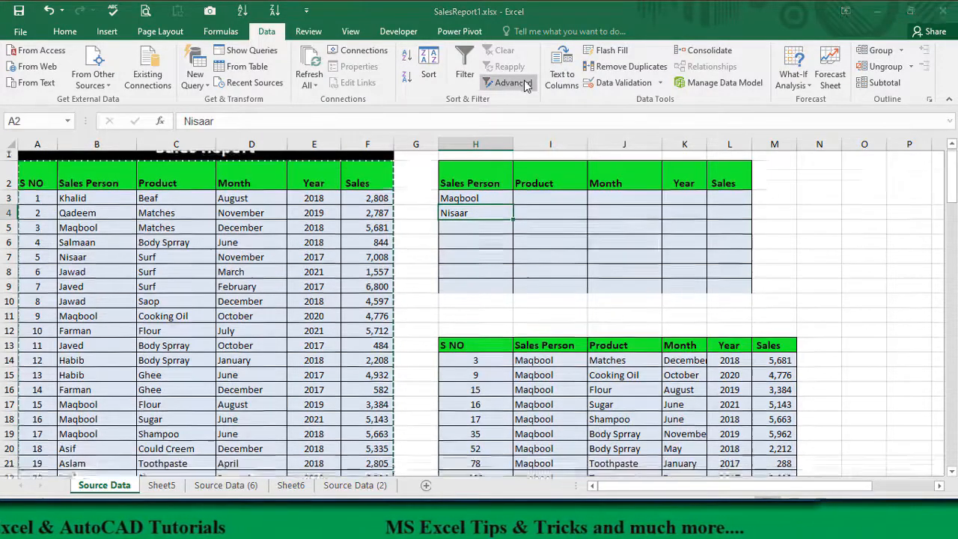
click(573, 141)
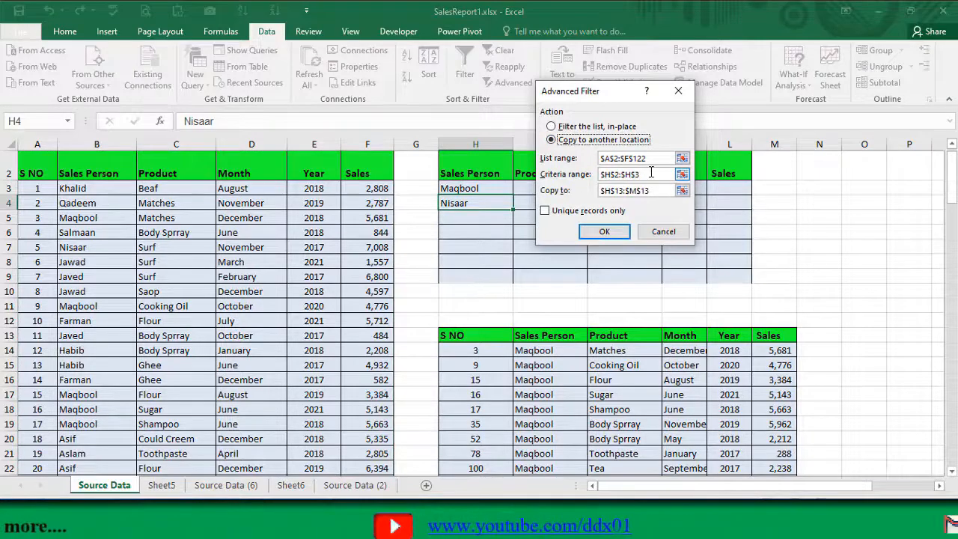
drag(651, 173, 536, 185)
drag(475, 161, 518, 217)
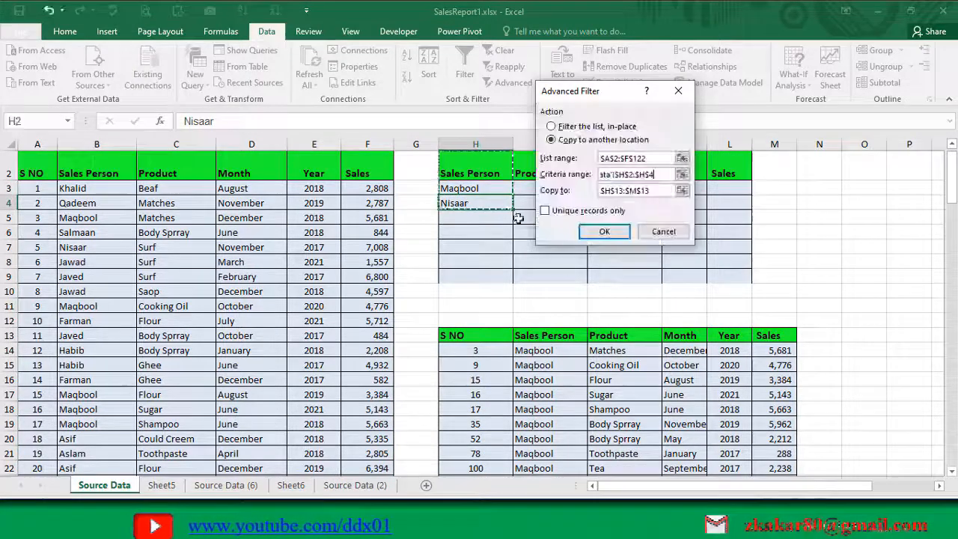
click(603, 232)
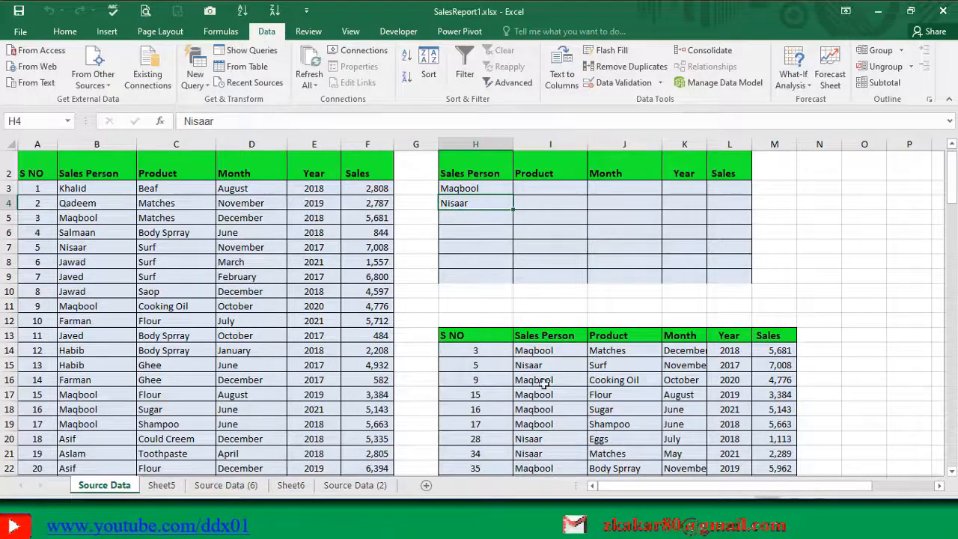
scroll(543, 378, down, 2)
scroll(540, 277, down, 4)
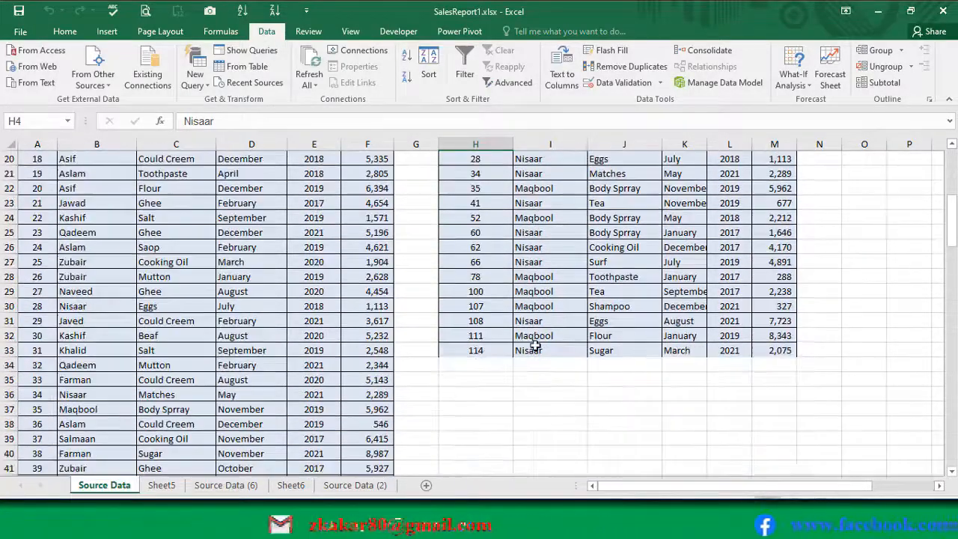
scroll(541, 299, up, 4)
scroll(538, 323, down, 3)
scroll(543, 337, up, 6)
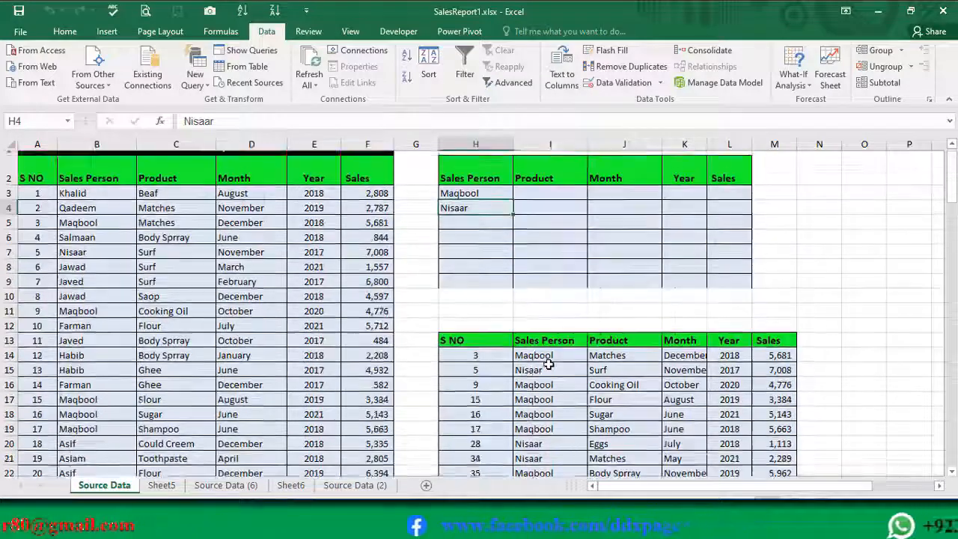
Clear the sales person criteria in H3:H4 and enter Beaf in I3 as the Product criterion
drag(471, 216, 476, 231)
key(Delete)
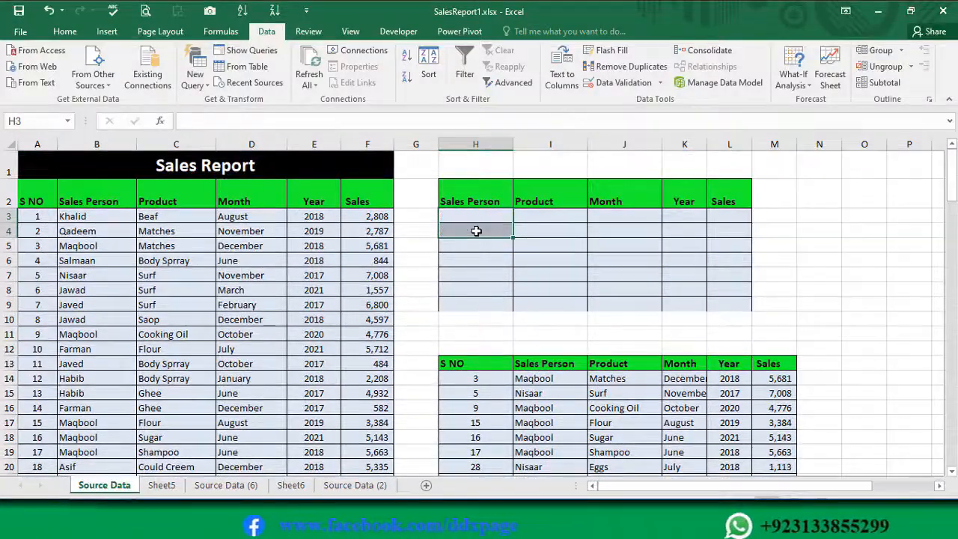
click(519, 216)
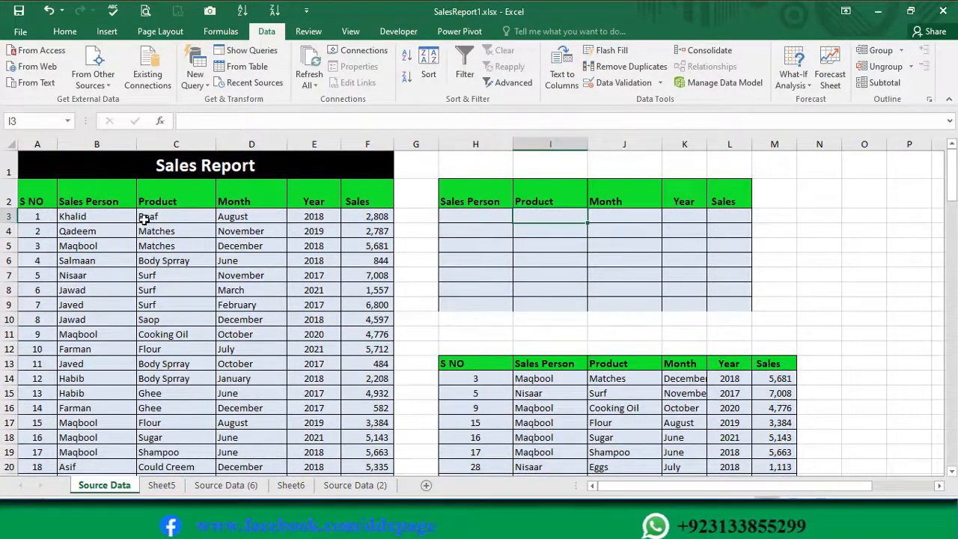
text(Beaf)
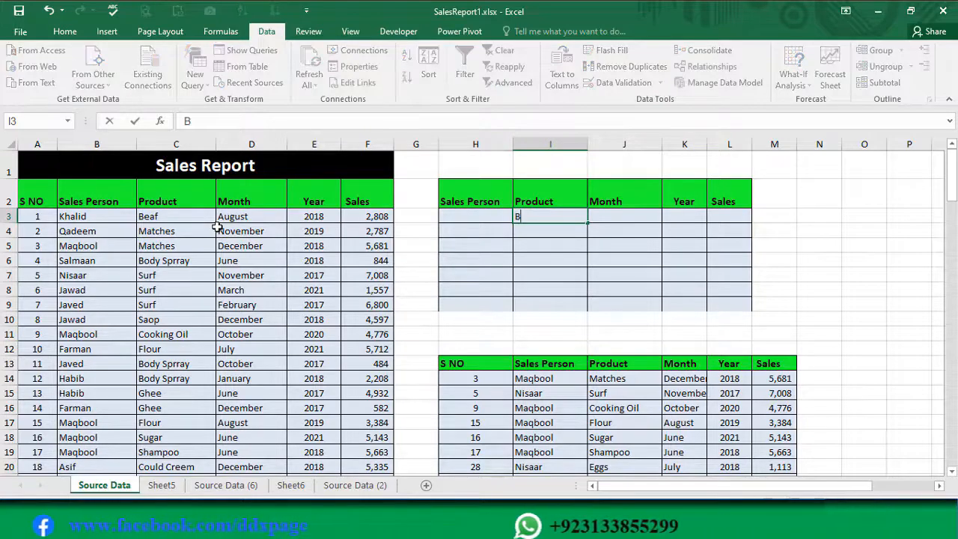
key(Return)
Run an Advanced Filter on A2:F122 with criteria range I2:I3, copying the matching records to H13:M13
click(511, 82)
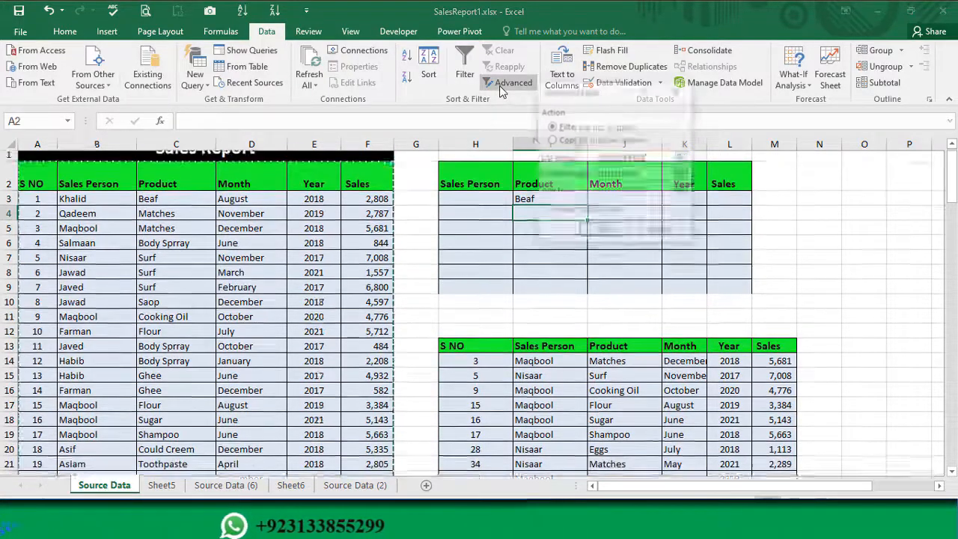
click(595, 176)
click(589, 193)
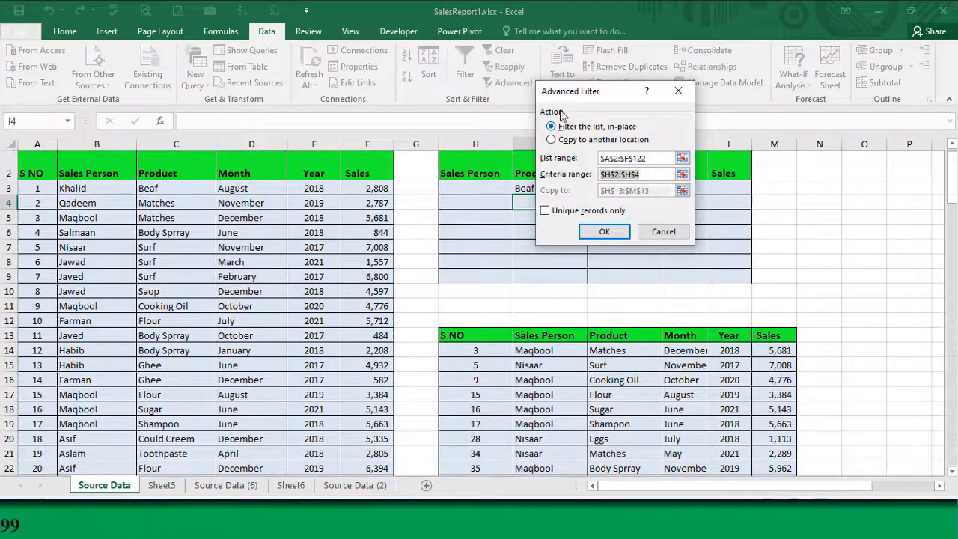
drag(566, 99, 638, 106)
drag(538, 172, 543, 192)
key(alt+o)
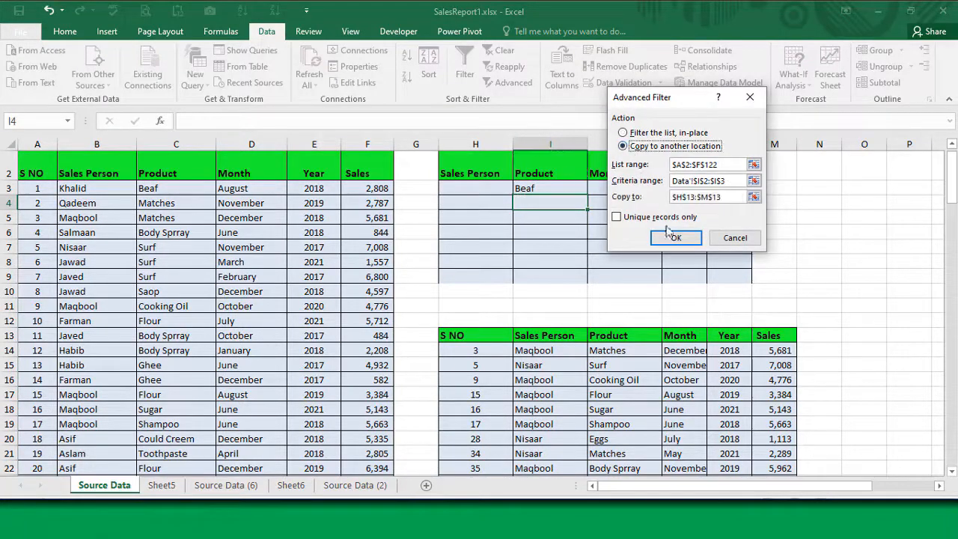
click(678, 238)
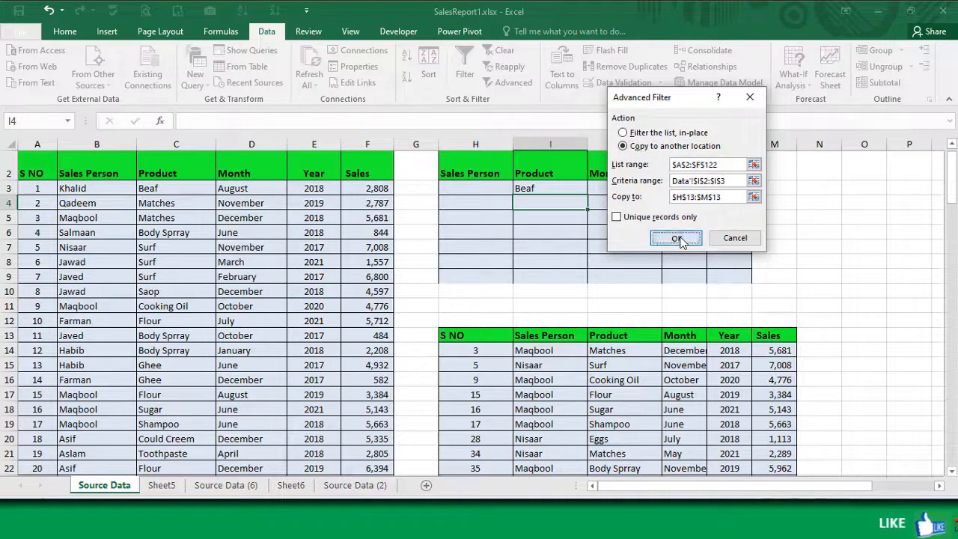
click(620, 394)
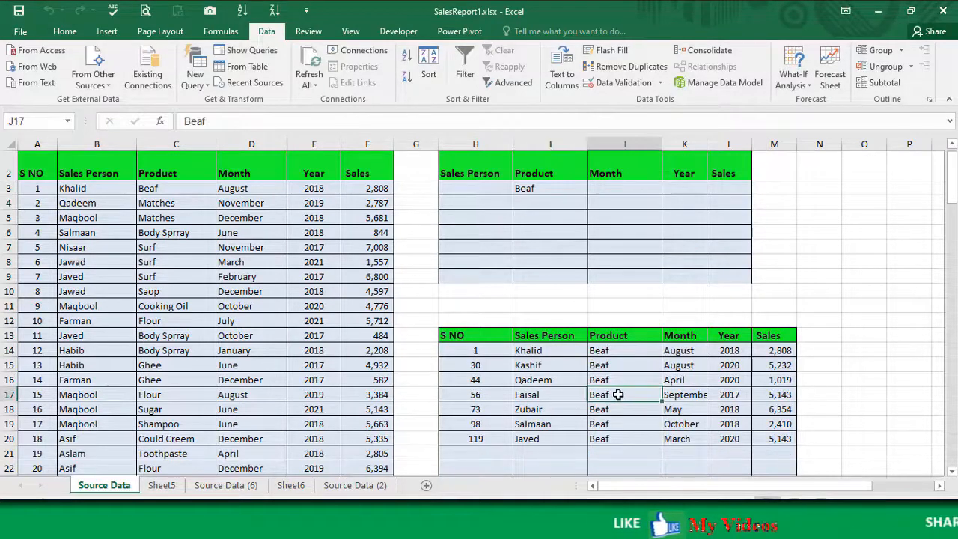
Highlight the possible criteria ranges H2:H4, I2:I4 and the full criteria block H2:L3
drag(487, 173, 483, 195)
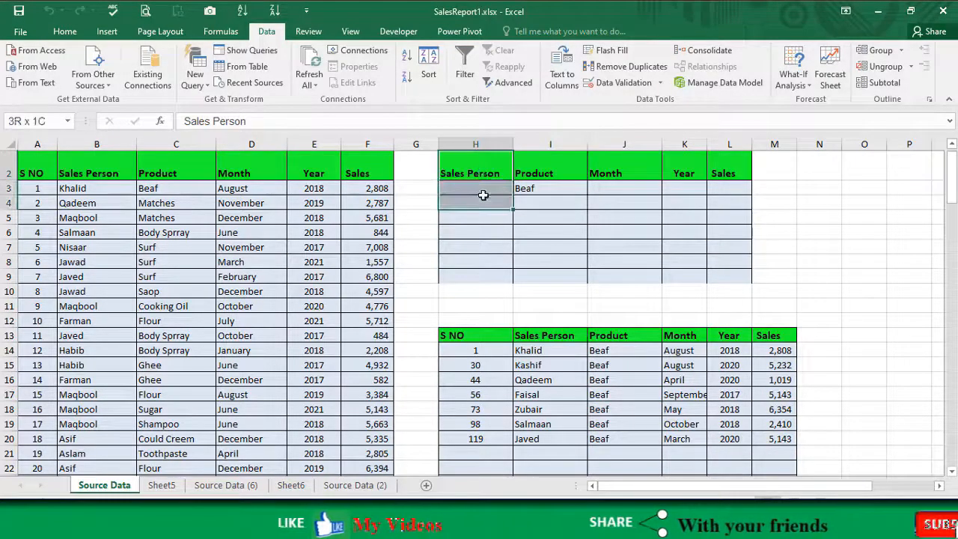
drag(550, 174, 552, 203)
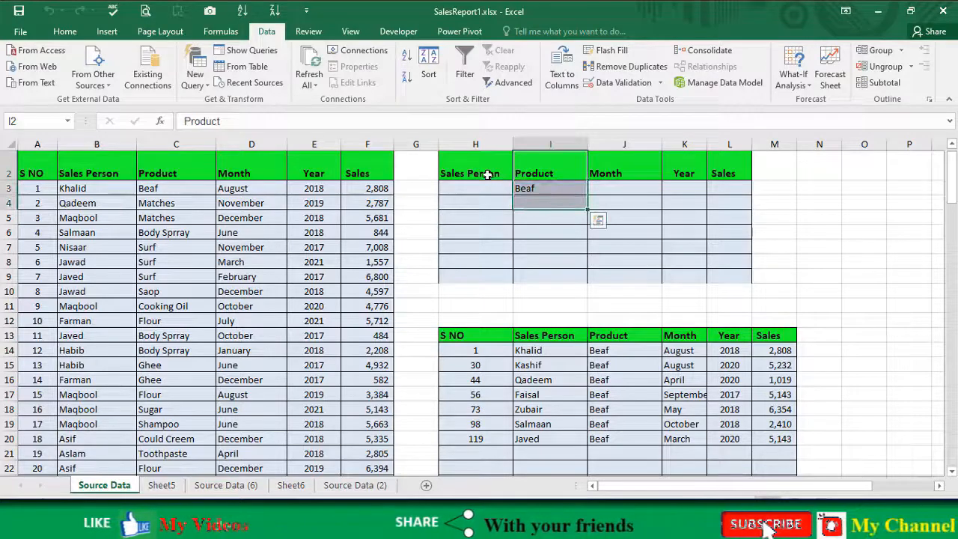
drag(487, 173, 723, 186)
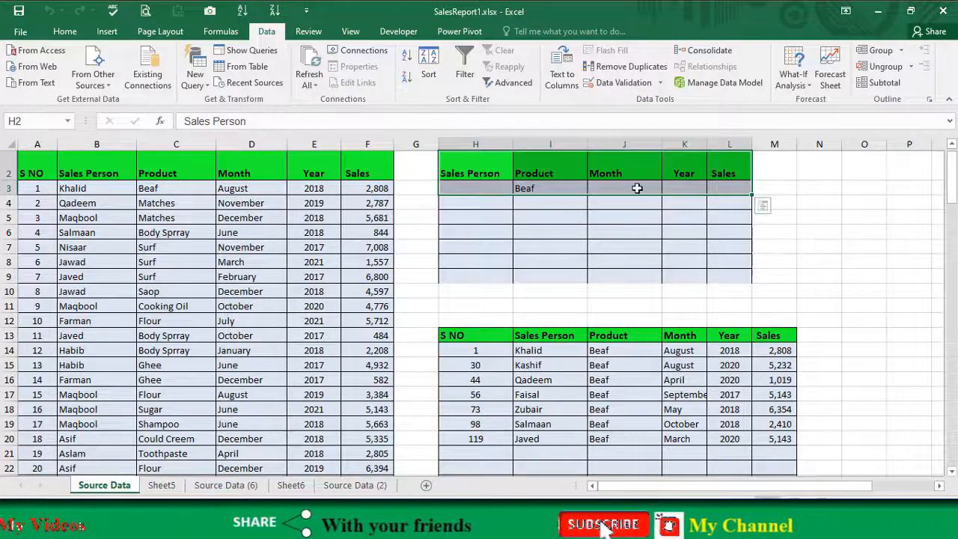
click(483, 187)
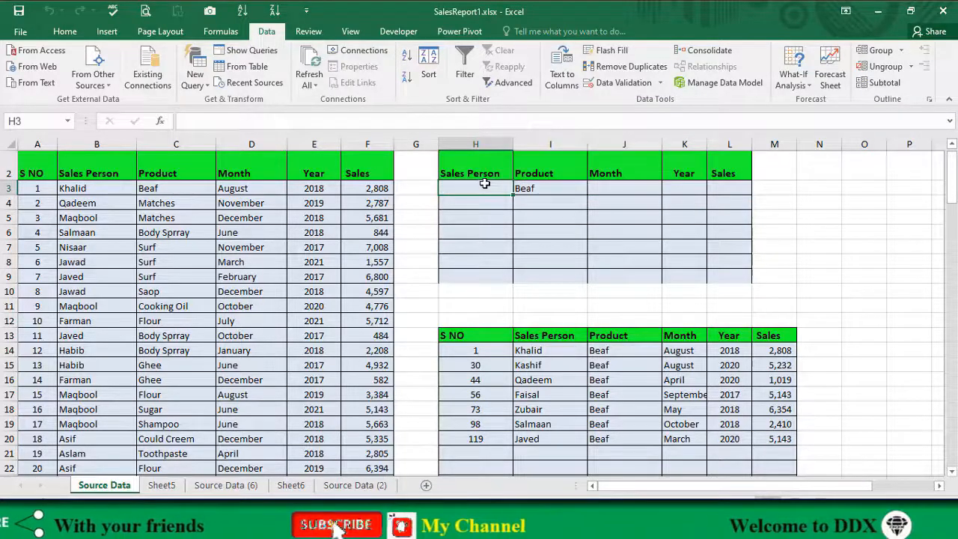
Replace the Product criterion in I3 with a sales person's name in H3 and the Year 2020 in K3
click(533, 190)
key(Delete)
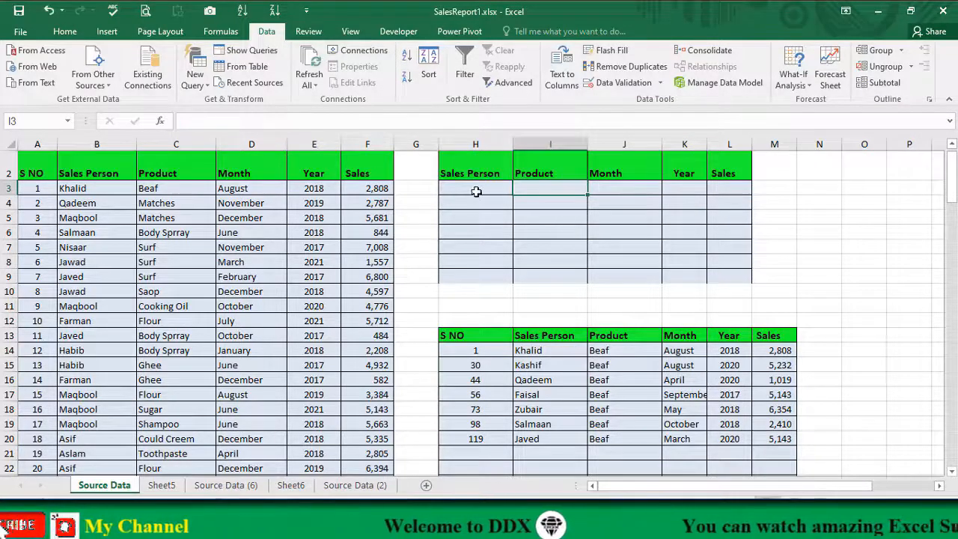
click(475, 189)
text(Khalid)
key(Return)
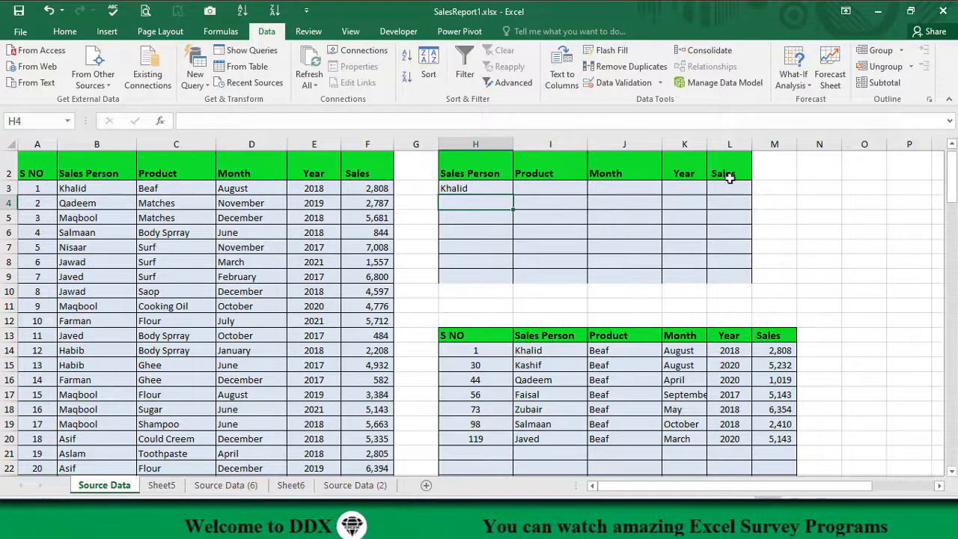
click(692, 187)
text(2)
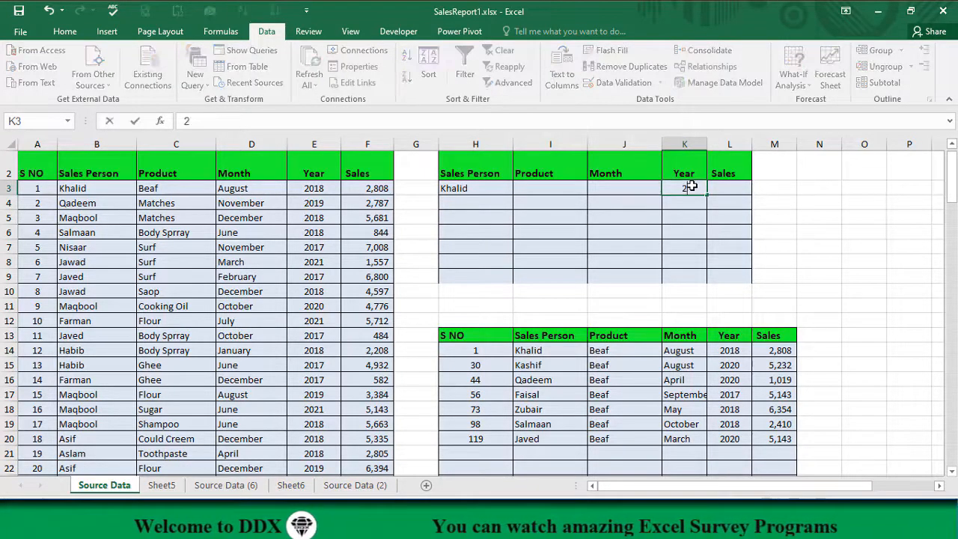
text(020)
key(Return)
Run an Advanced Filter on A2:F122 with criteria range H2:L3, copying to H13:M13, and review the extracted record
click(506, 82)
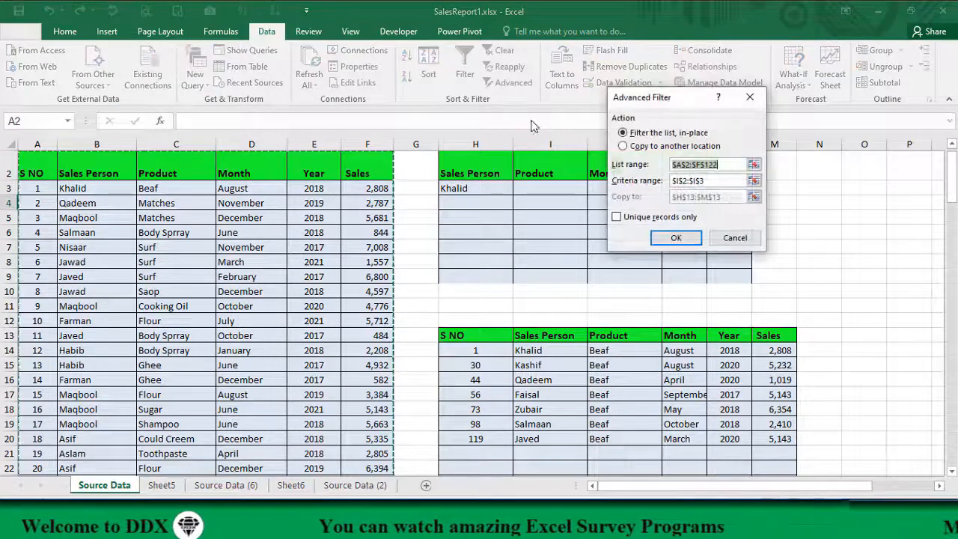
click(631, 147)
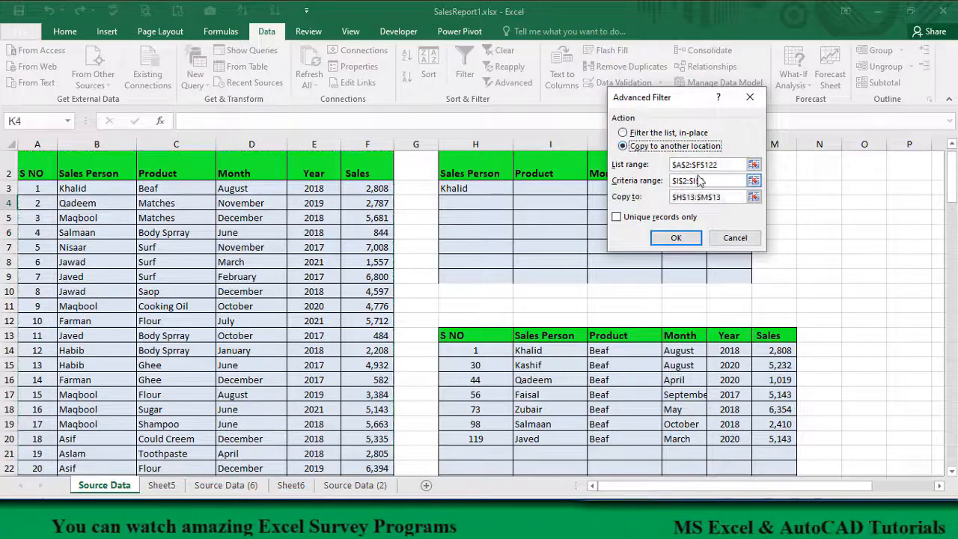
click(674, 181)
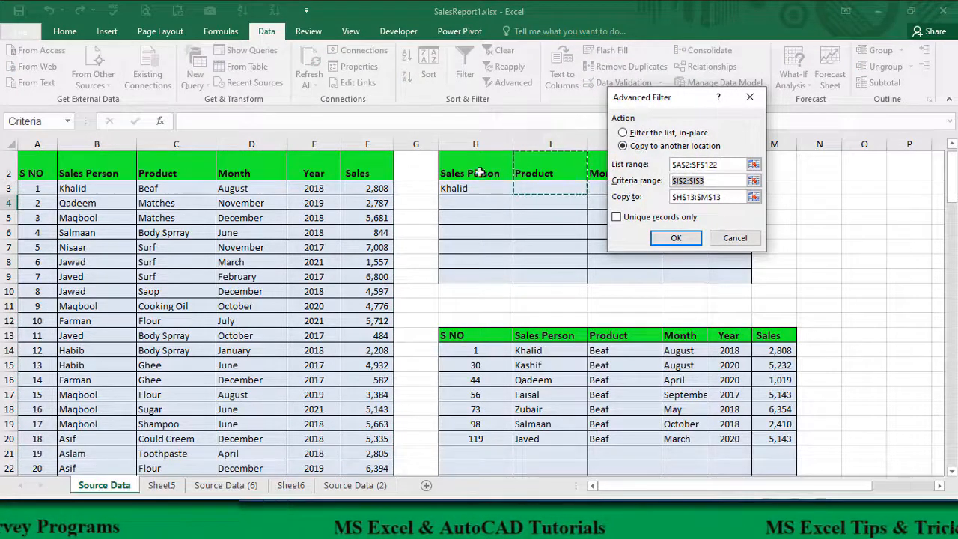
drag(478, 173, 719, 187)
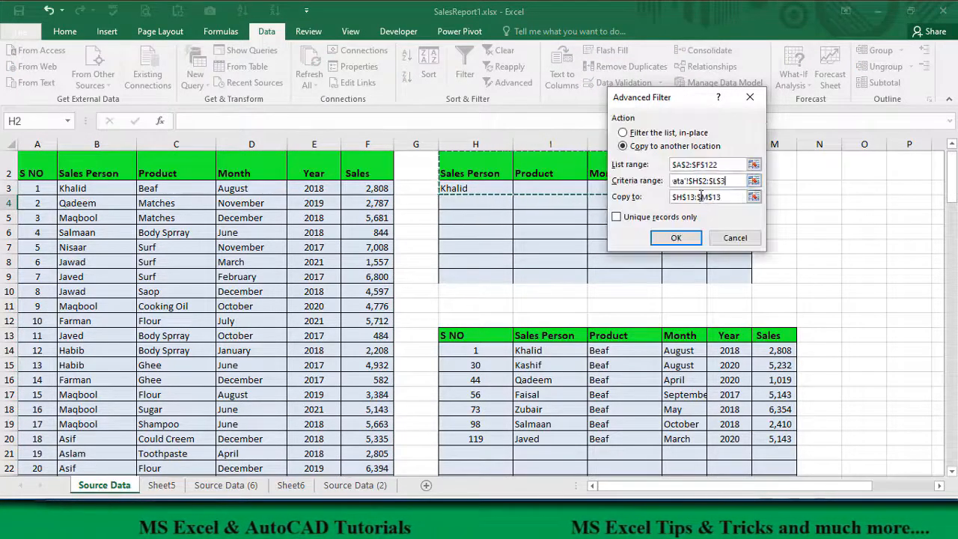
click(676, 238)
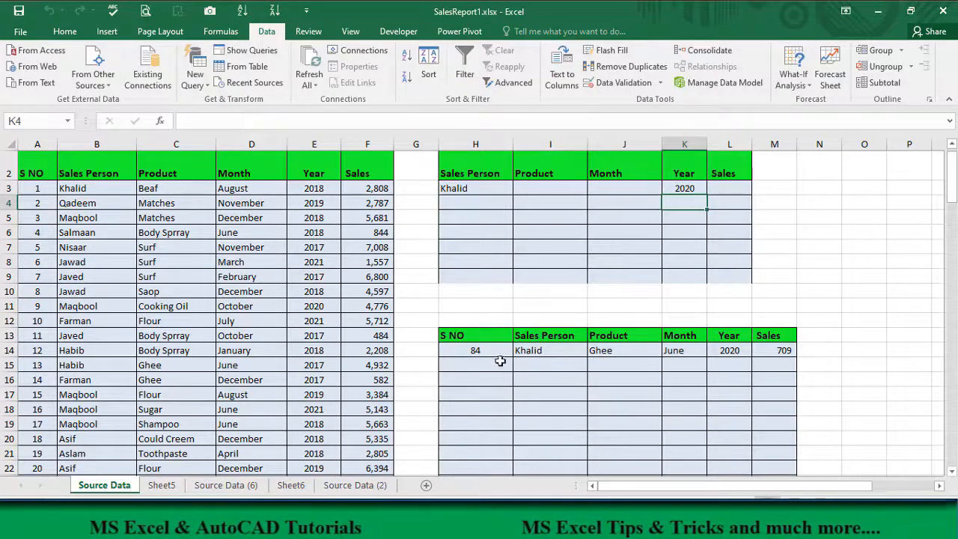
click(528, 351)
click(716, 355)
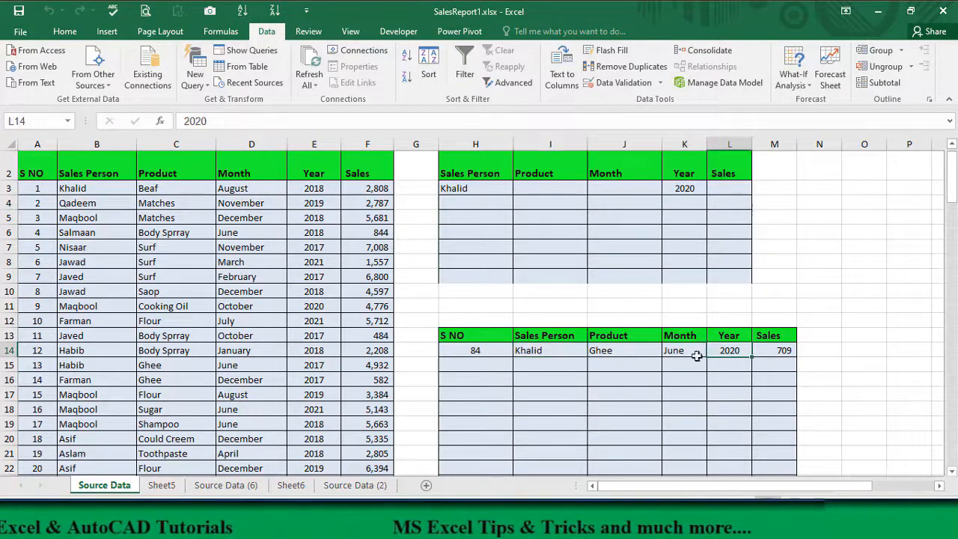
drag(471, 358, 763, 350)
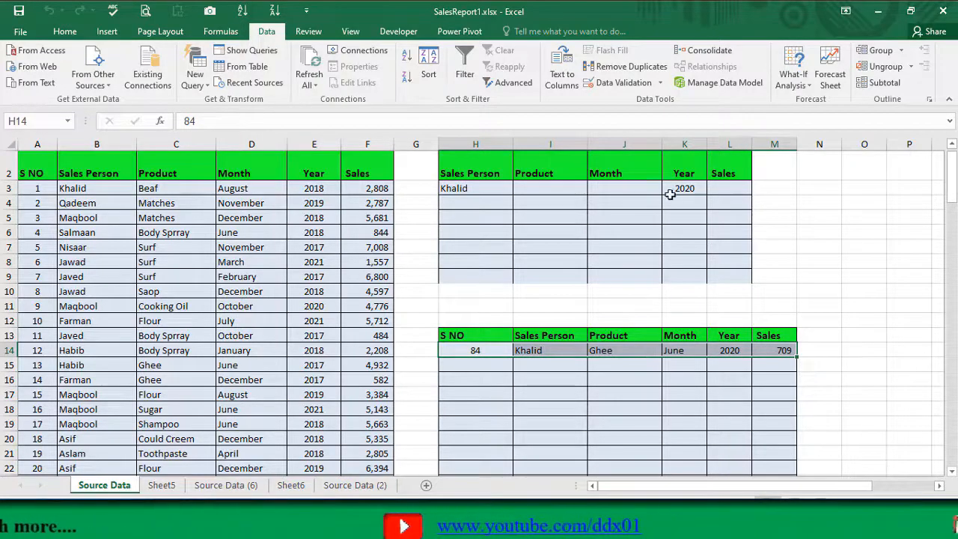
Clear the Year criterion in K3 and enter >3000 in L3 as the Sales criterion
click(702, 188)
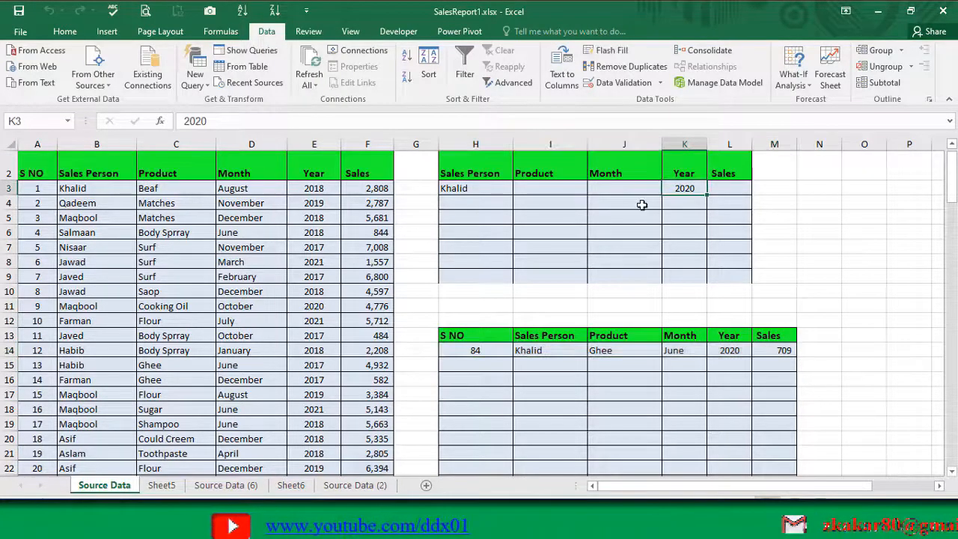
click(729, 189)
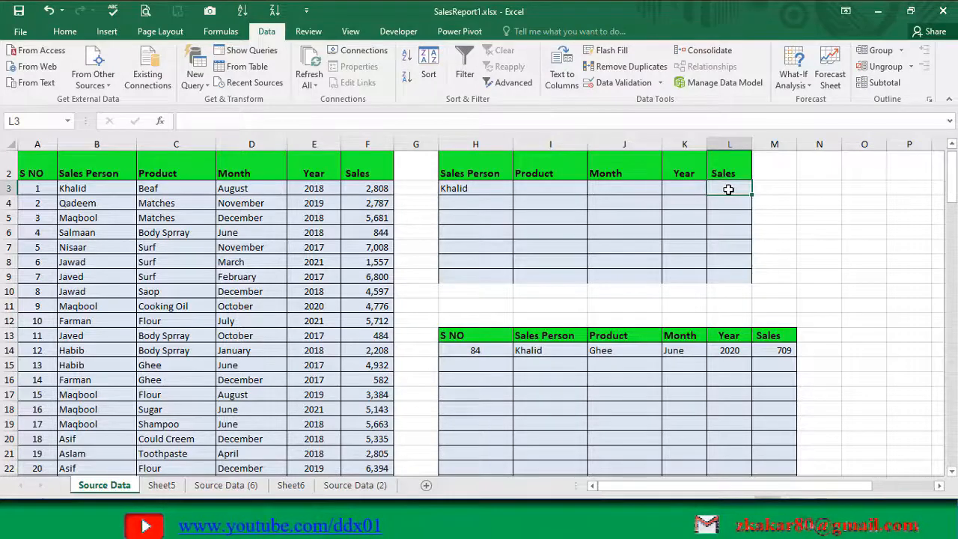
text(>3000)
key(Return)
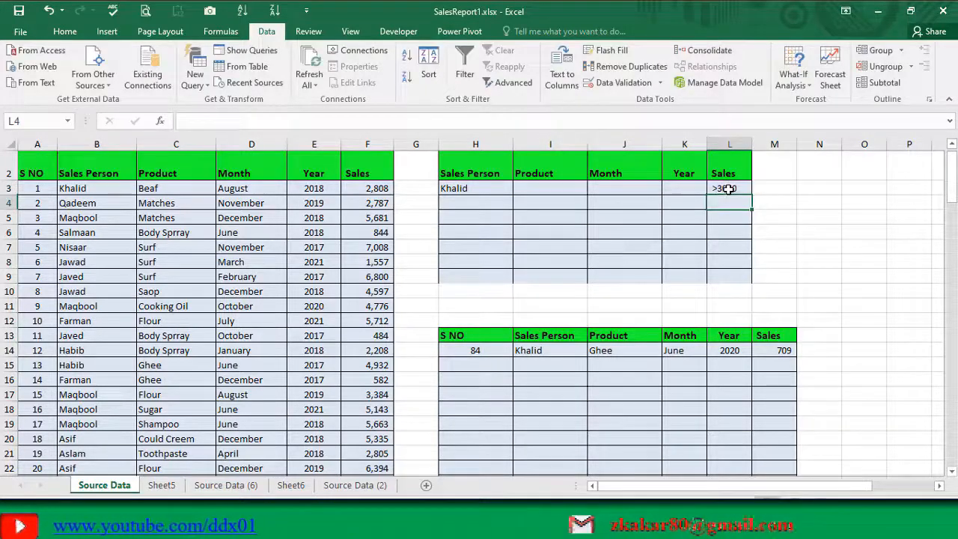
Rerun the Advanced Filter with criteria range H2:L3, copying to H13:M13, and check the extracted sales persons and sales amounts
click(509, 83)
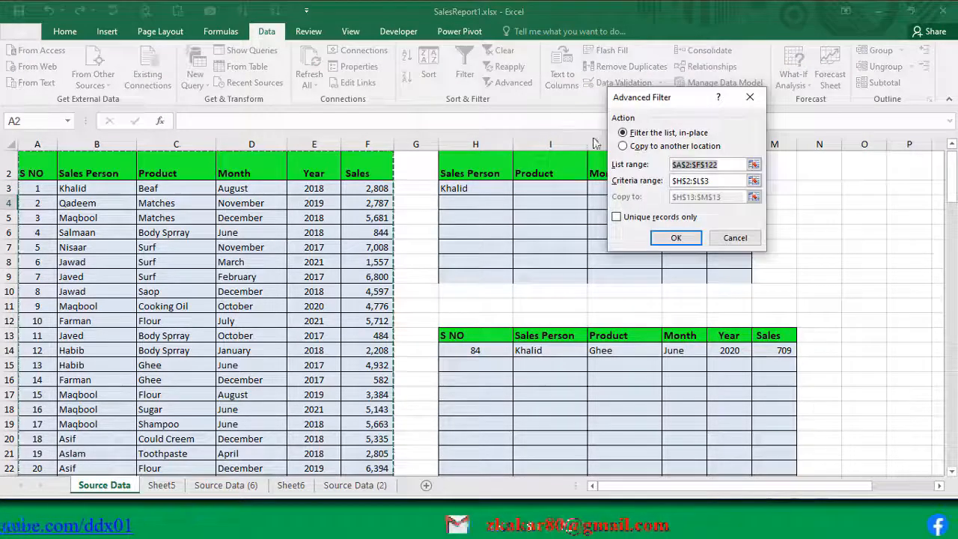
click(643, 146)
click(675, 237)
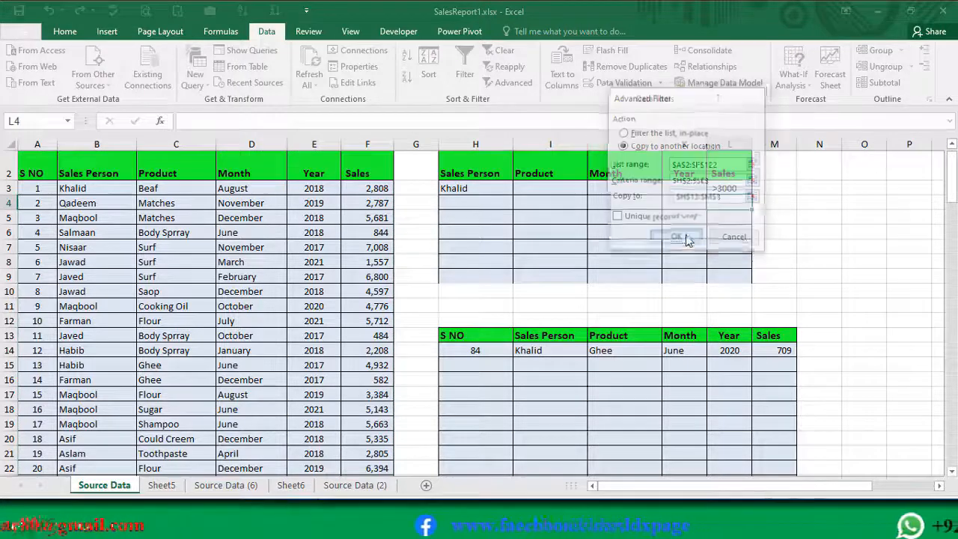
click(767, 359)
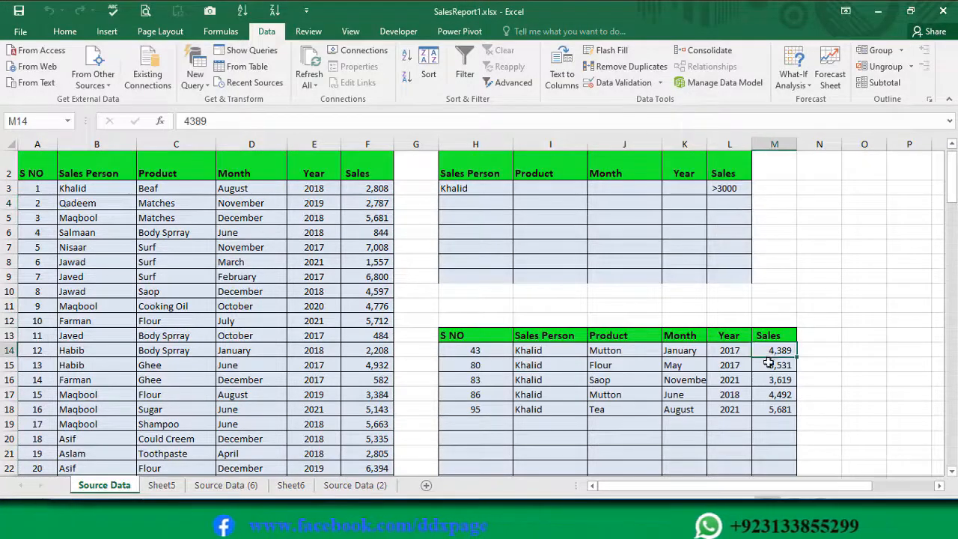
drag(528, 350, 550, 410)
drag(774, 350, 771, 409)
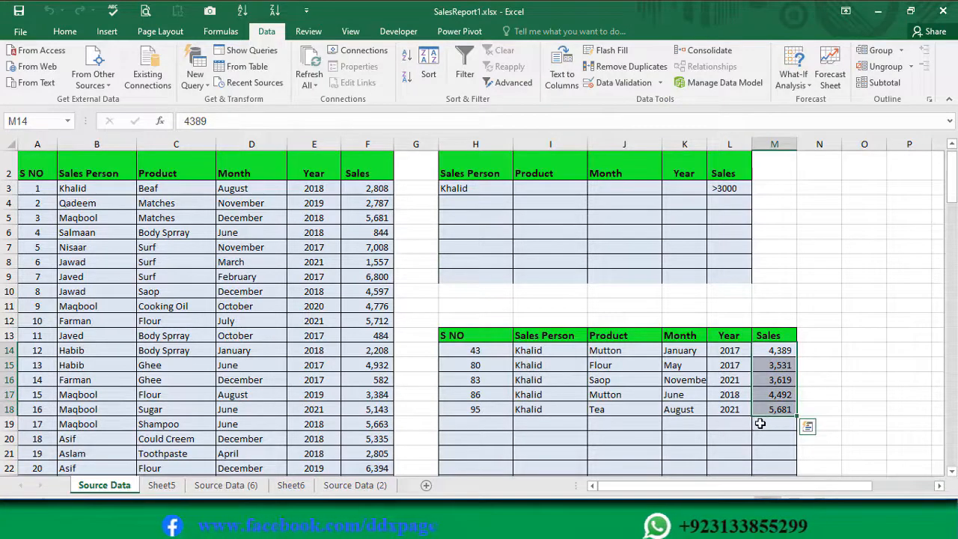
Clear the Sales criterion in L3 and enter June in J3 as the Month criterion
click(723, 188)
key(Delete)
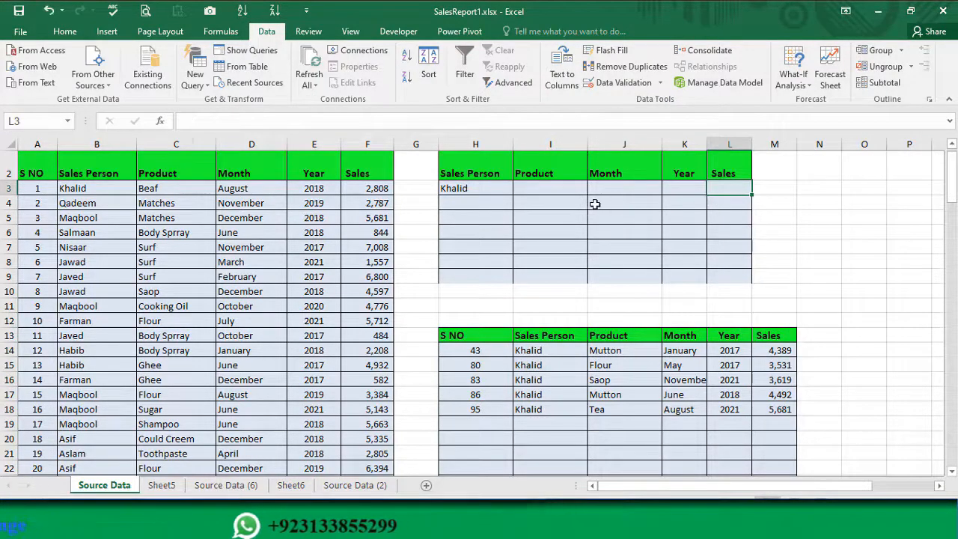
click(618, 191)
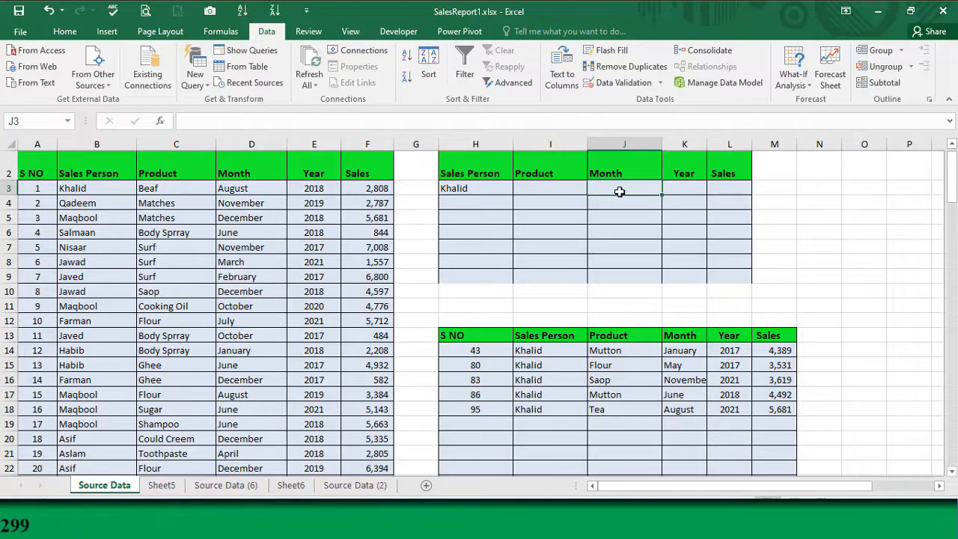
text(June)
click(591, 218)
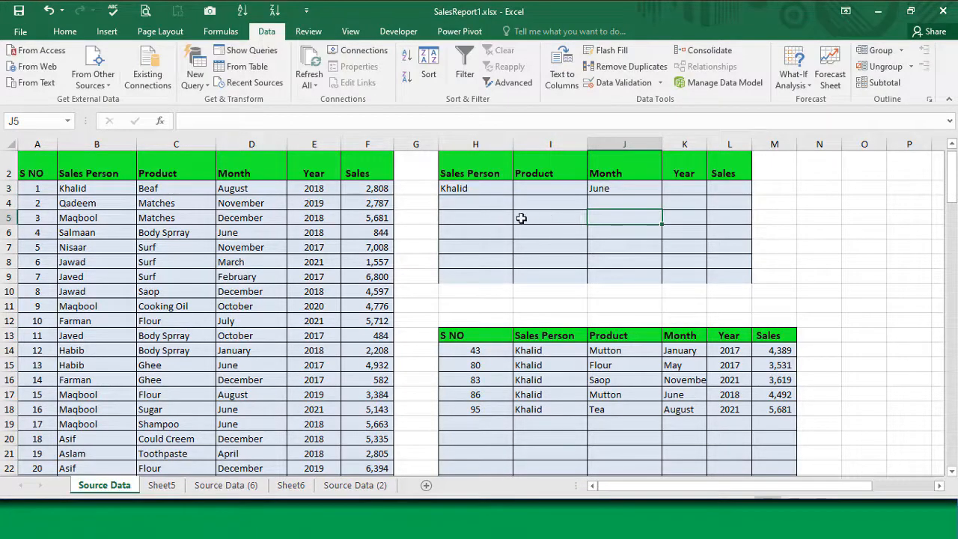
Extract the records matching the sales person and month criteria in H2:L3 to H13:M13 with Advanced Filter, and review them against the criteria table
key(alt+a)
key(q)
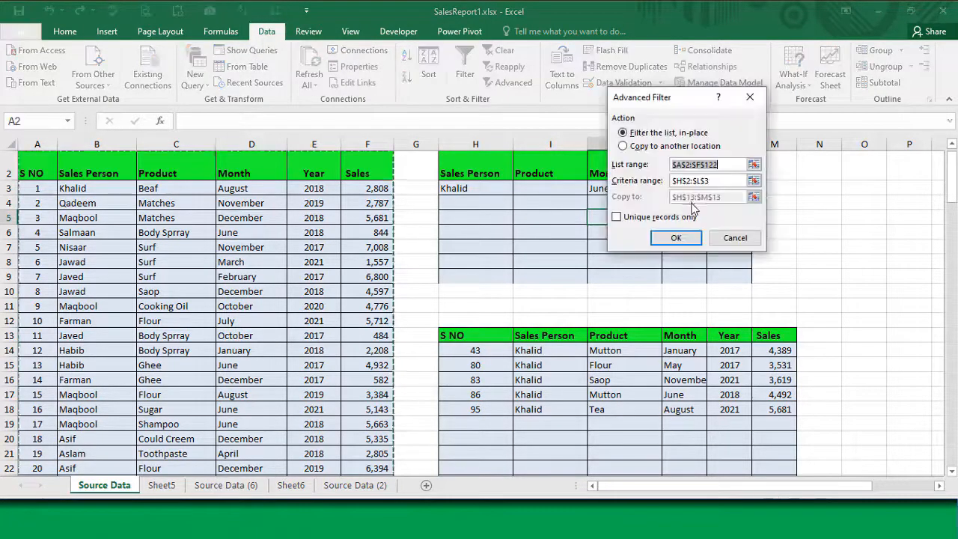
click(644, 146)
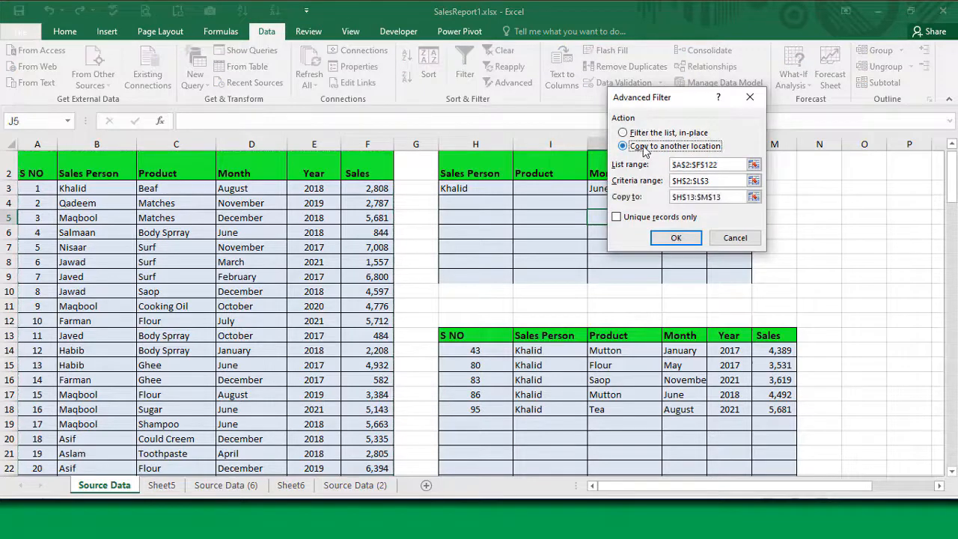
click(676, 237)
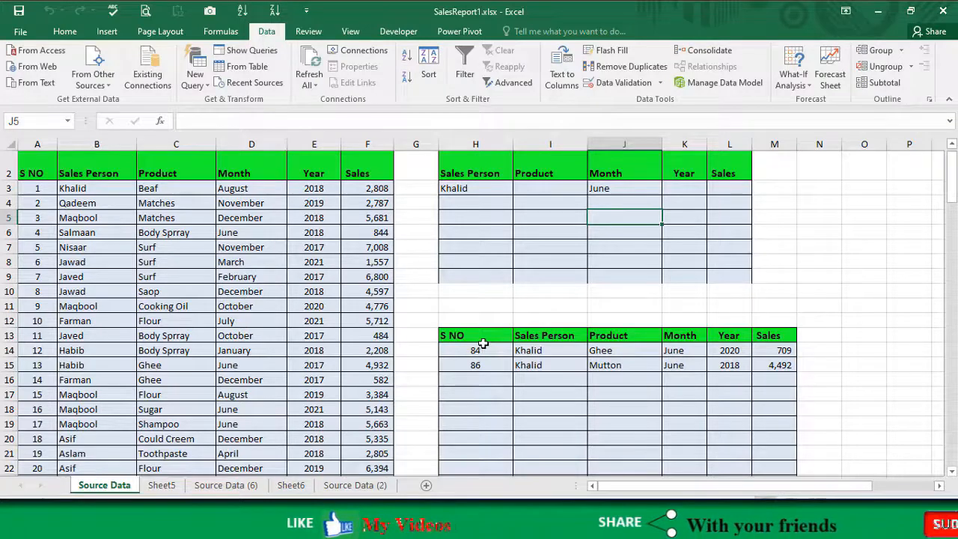
drag(482, 343, 765, 367)
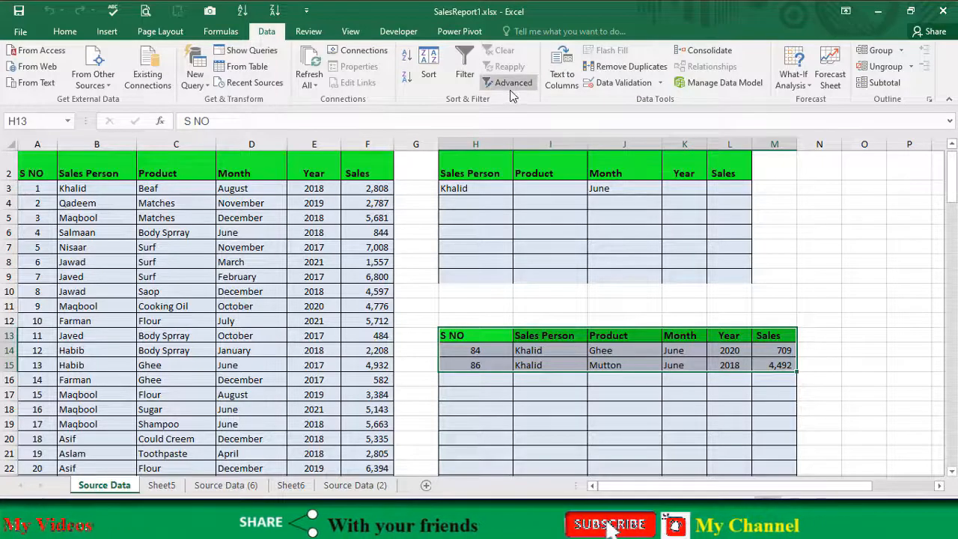
drag(481, 171, 729, 229)
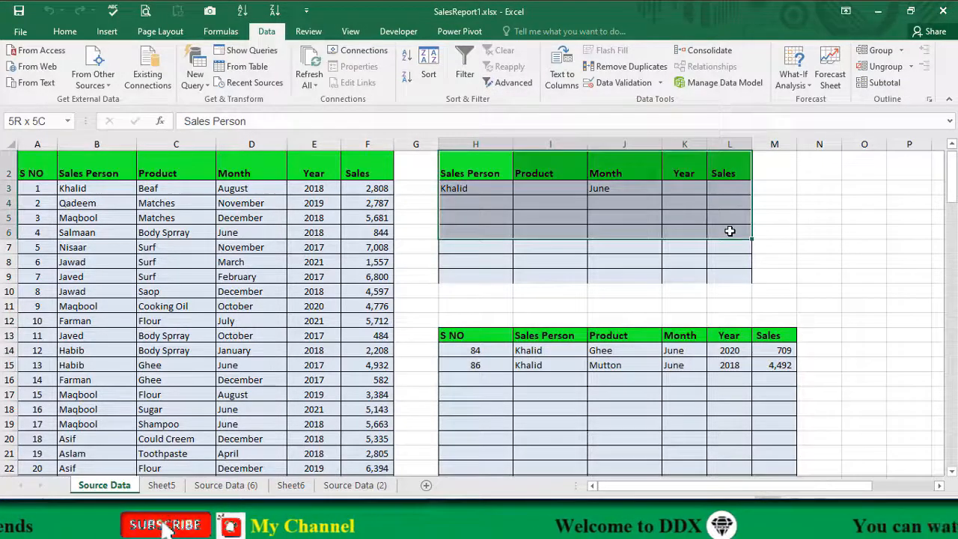
click(461, 339)
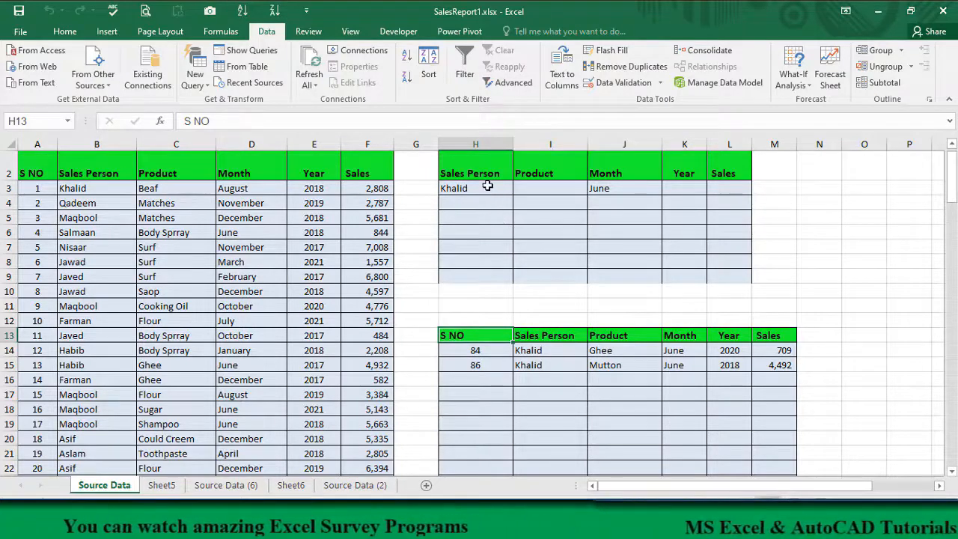
Review the Sales Person, Product and Month cells of the criteria table, comparing the sales person in H3 with the month in J3
drag(485, 185, 482, 249)
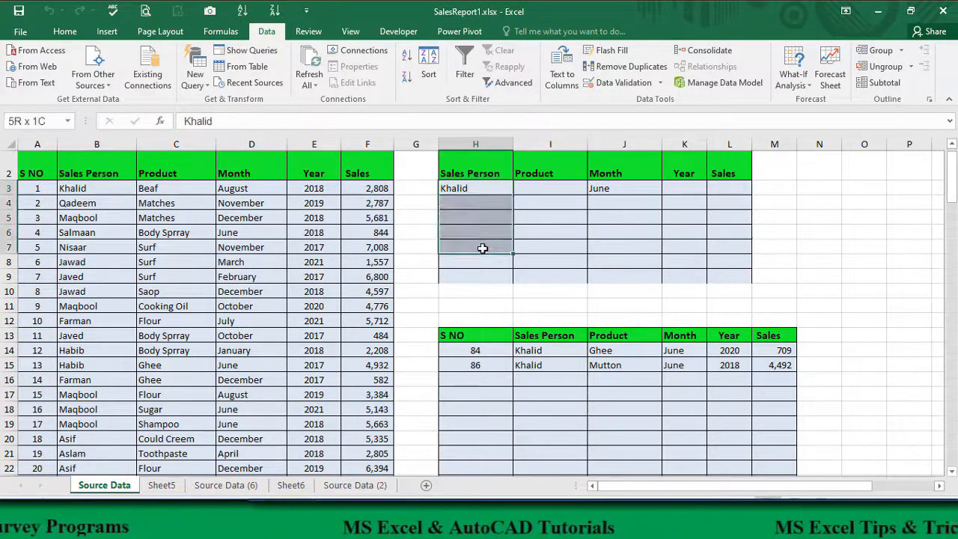
drag(554, 190, 550, 236)
drag(611, 188, 633, 234)
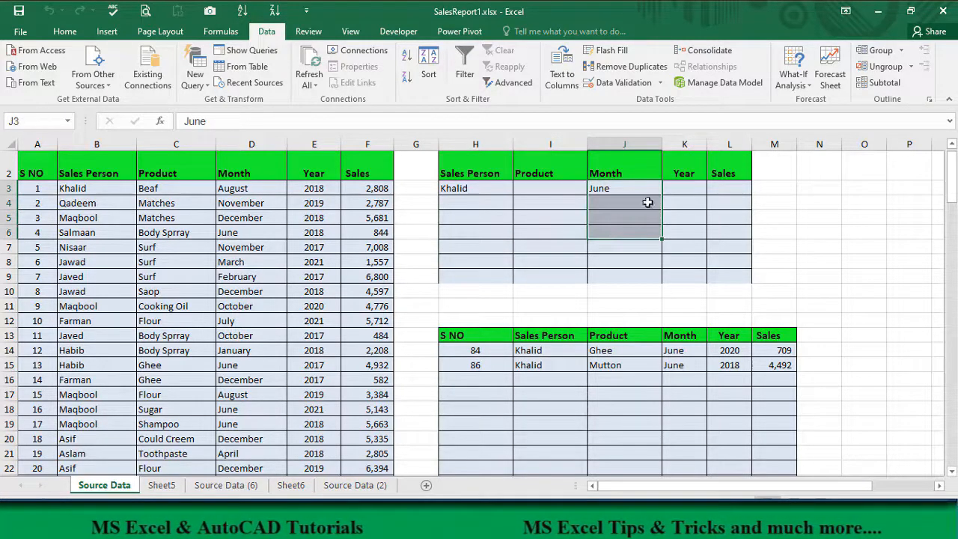
click(481, 192)
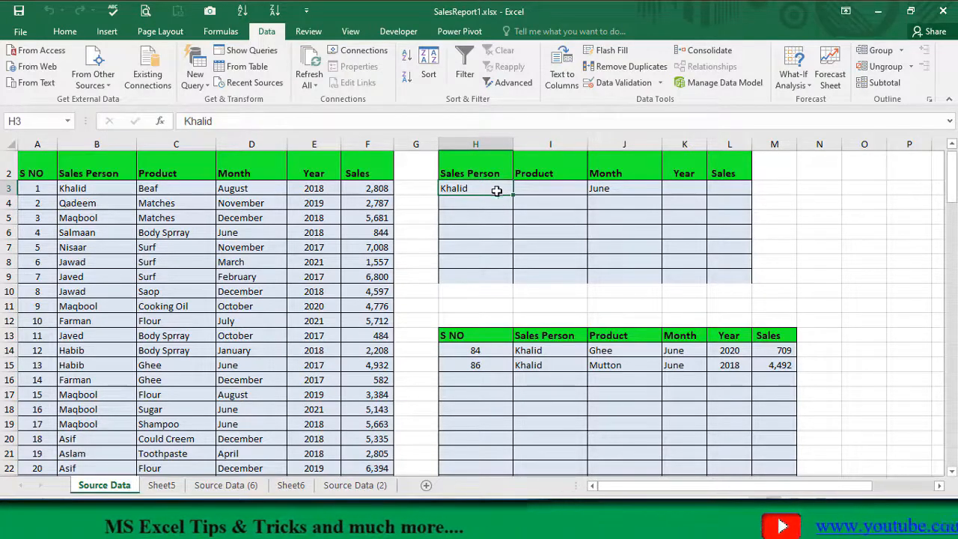
click(610, 191)
click(482, 193)
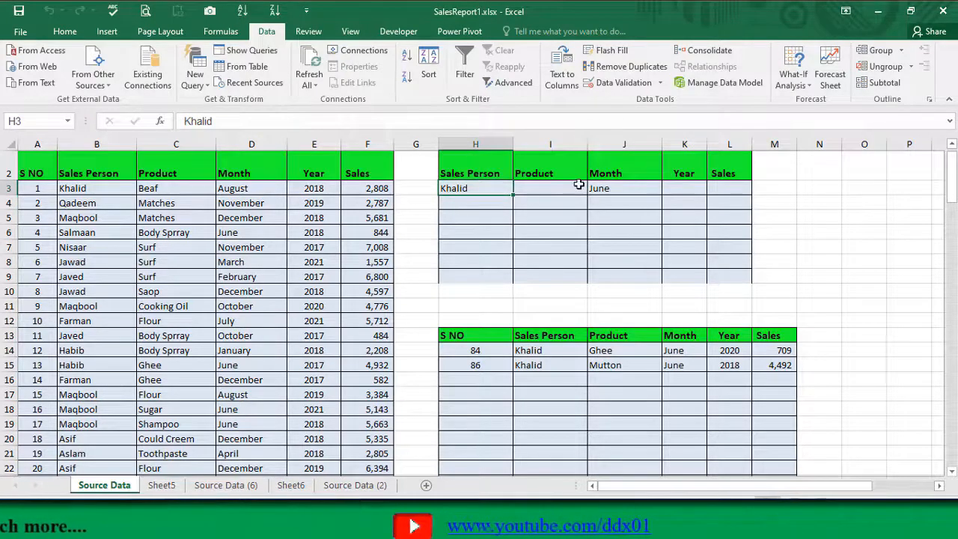
click(617, 188)
Enter a second sales person's name in H4 and check both criteria rows, including the blank cells I4:L4
click(481, 205)
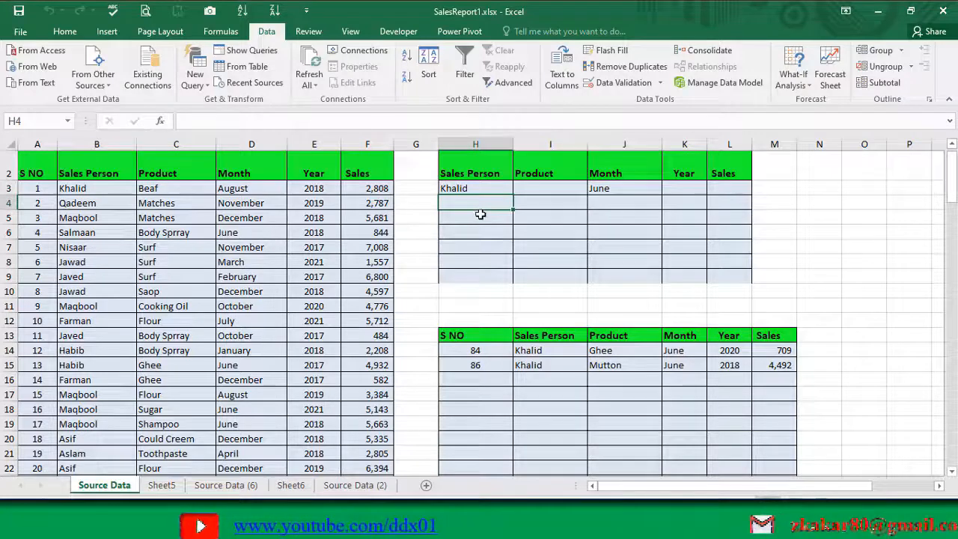
text(Nisaar)
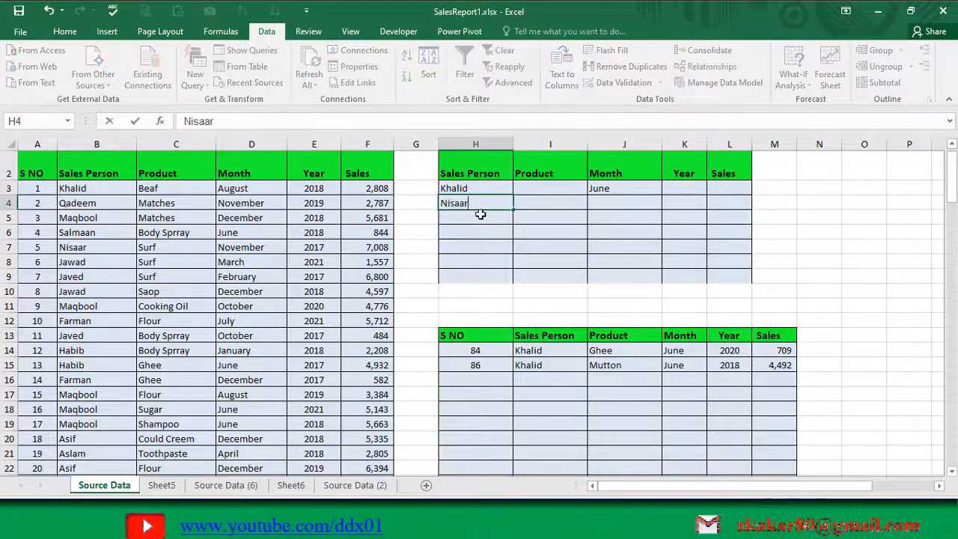
click(480, 214)
click(463, 190)
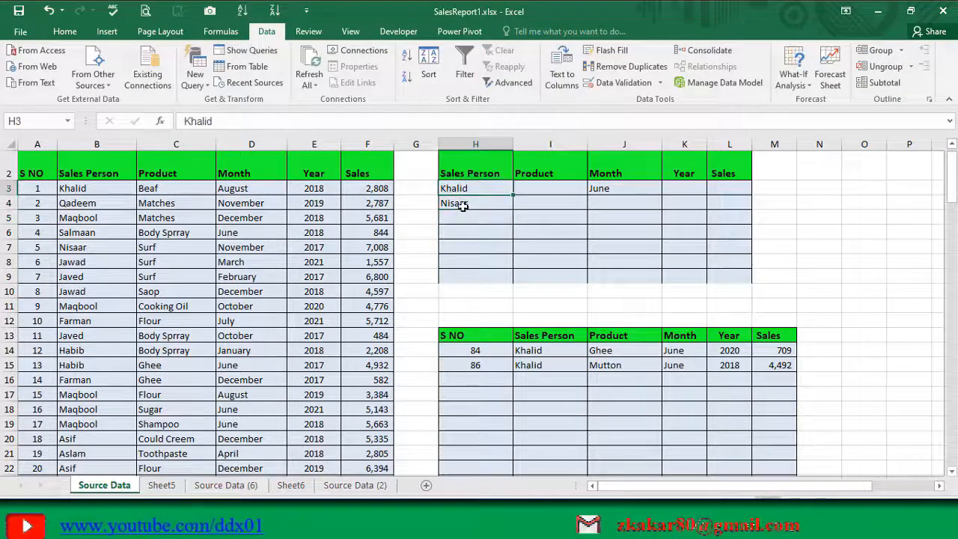
click(463, 203)
click(606, 190)
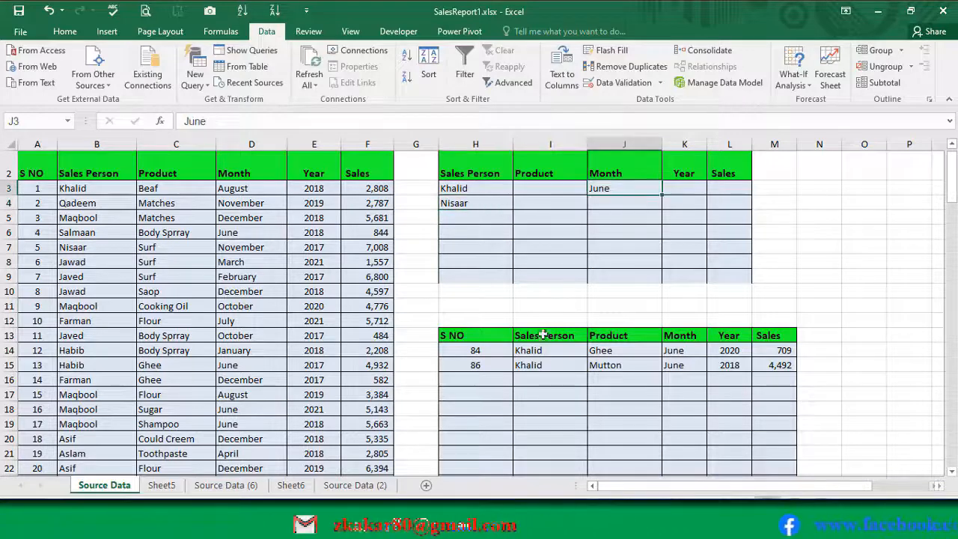
click(479, 188)
click(598, 187)
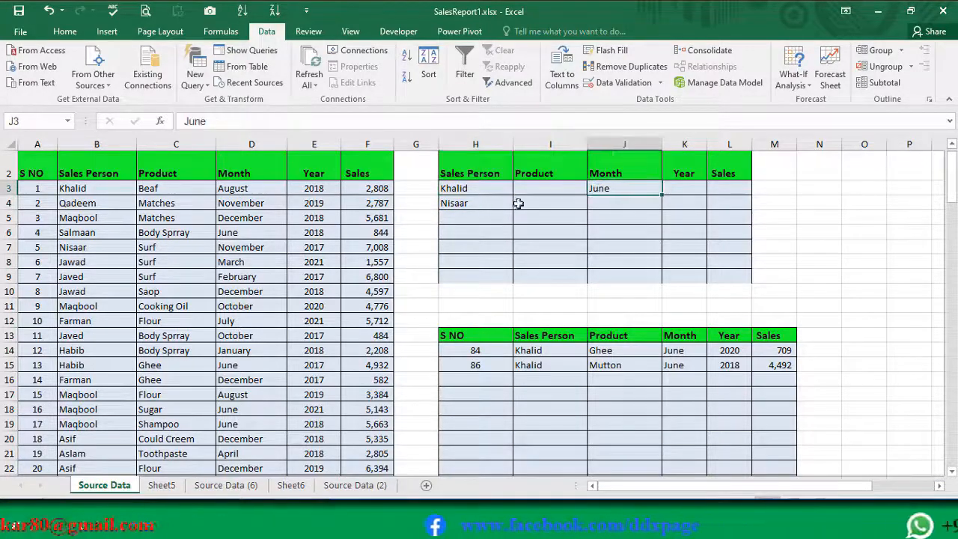
click(459, 203)
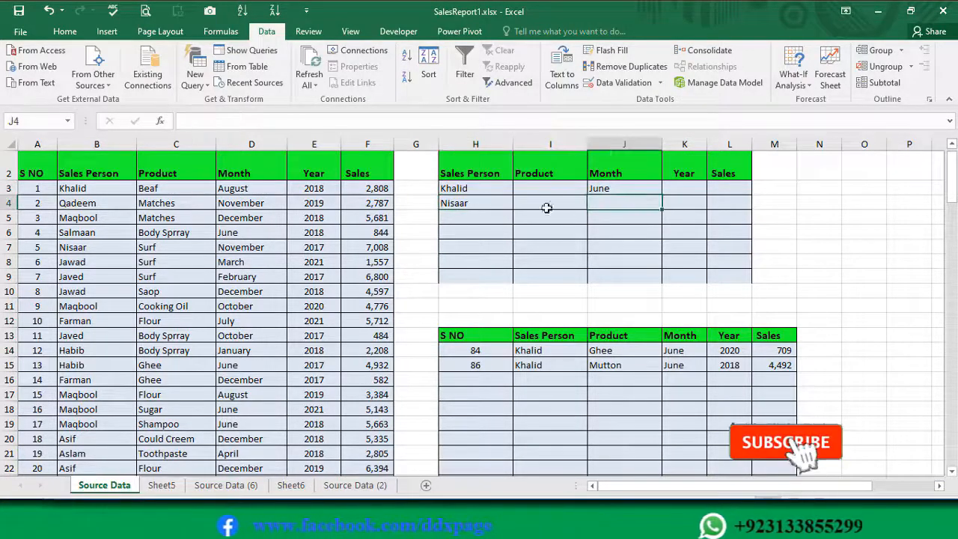
drag(536, 204, 712, 203)
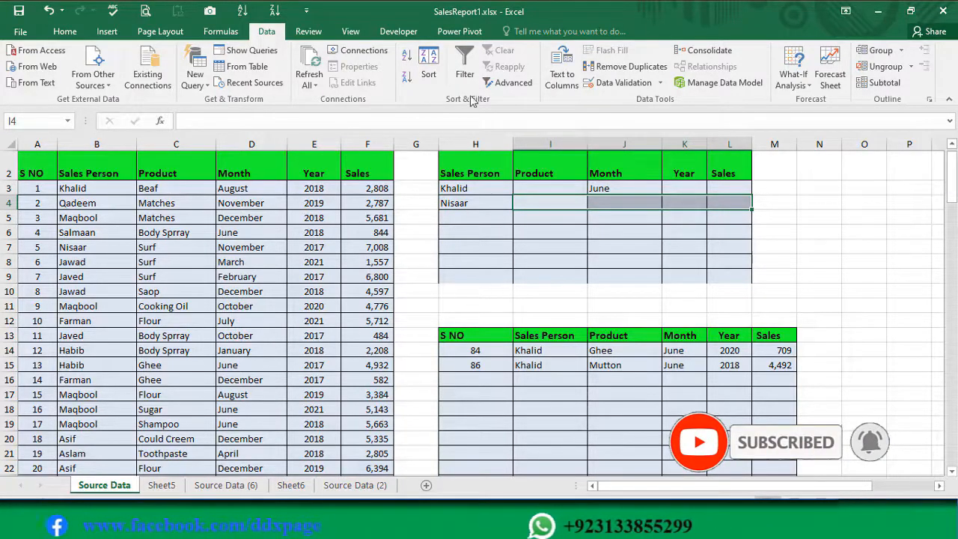
Run the Advanced Filter with criteria range H2:L4, copying to H13:M13, and look through the extracted records
click(508, 83)
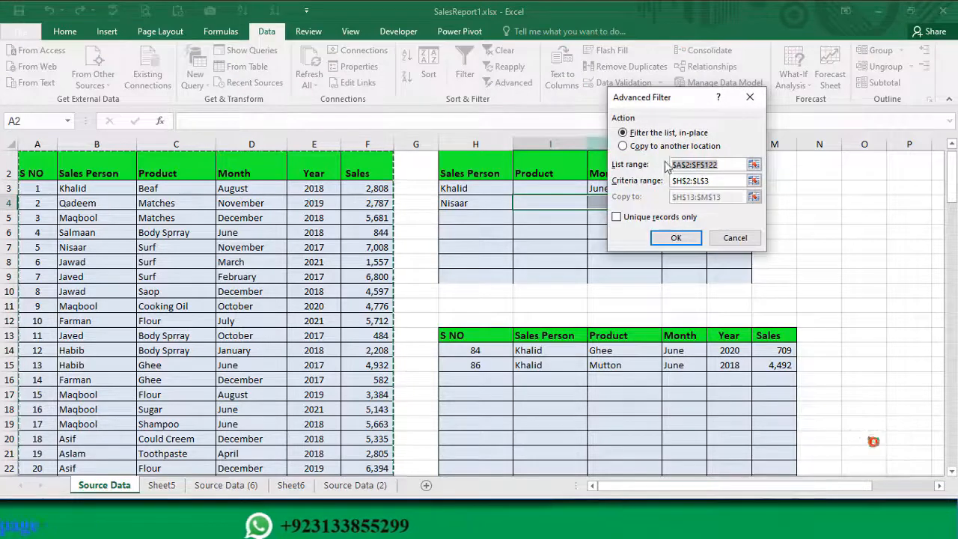
click(623, 146)
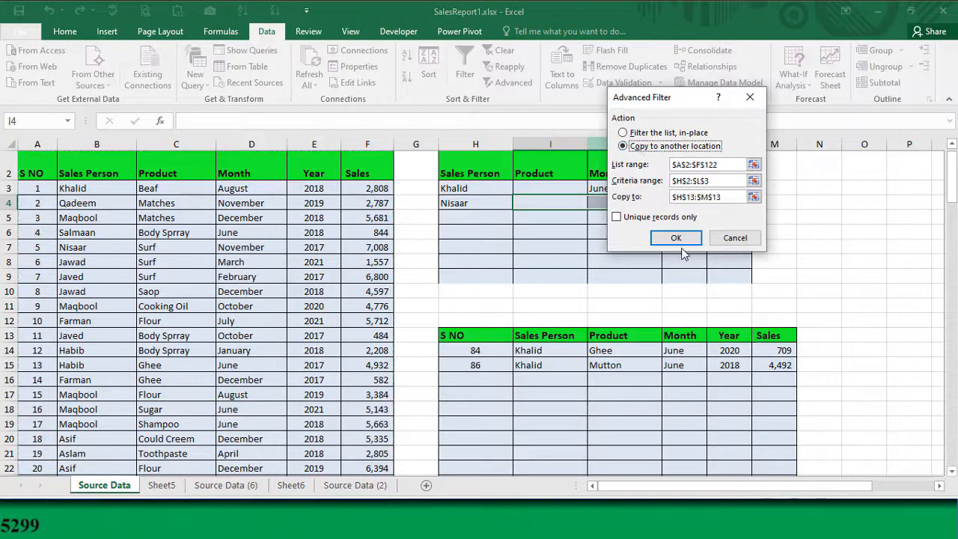
click(703, 181)
drag(480, 164, 727, 203)
click(674, 238)
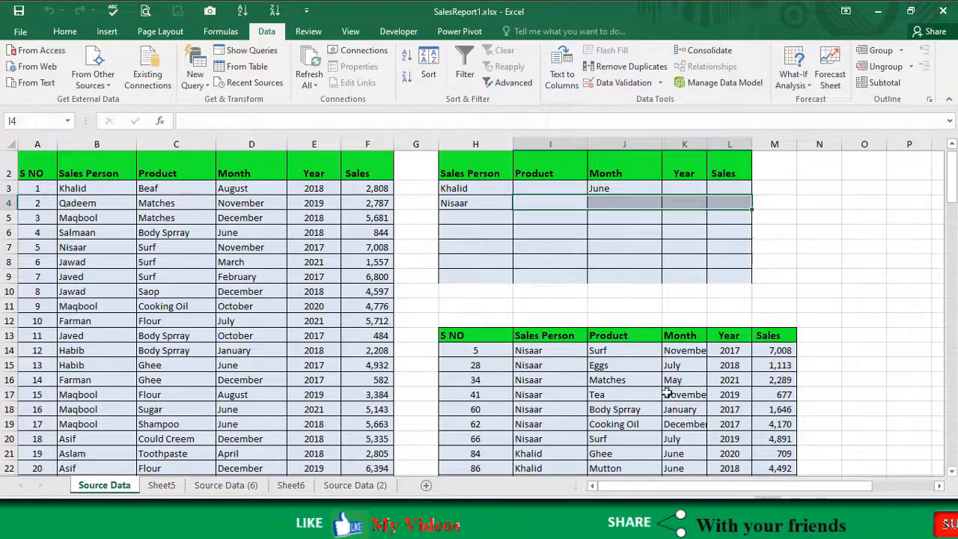
scroll(546, 398, down, 2)
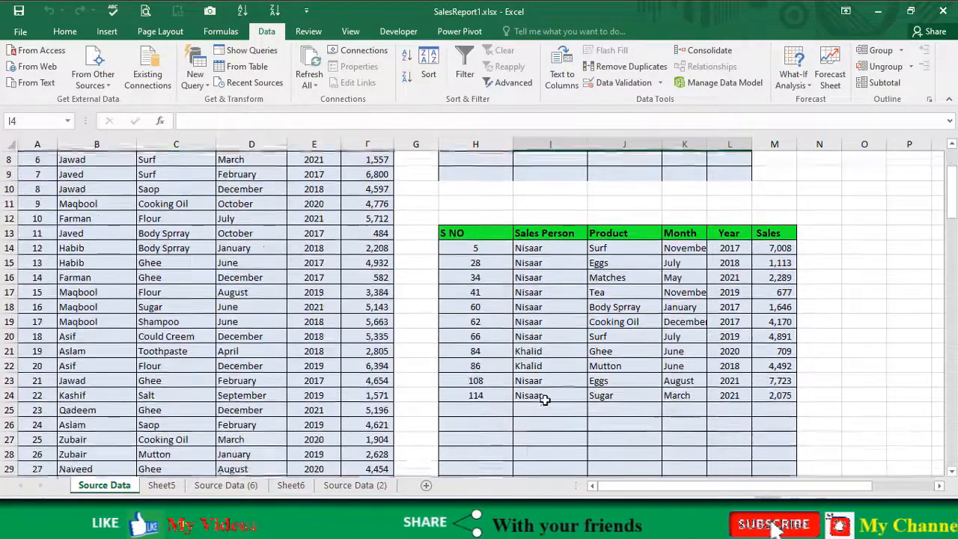
scroll(590, 278, up, 3)
scroll(592, 367, down, 1)
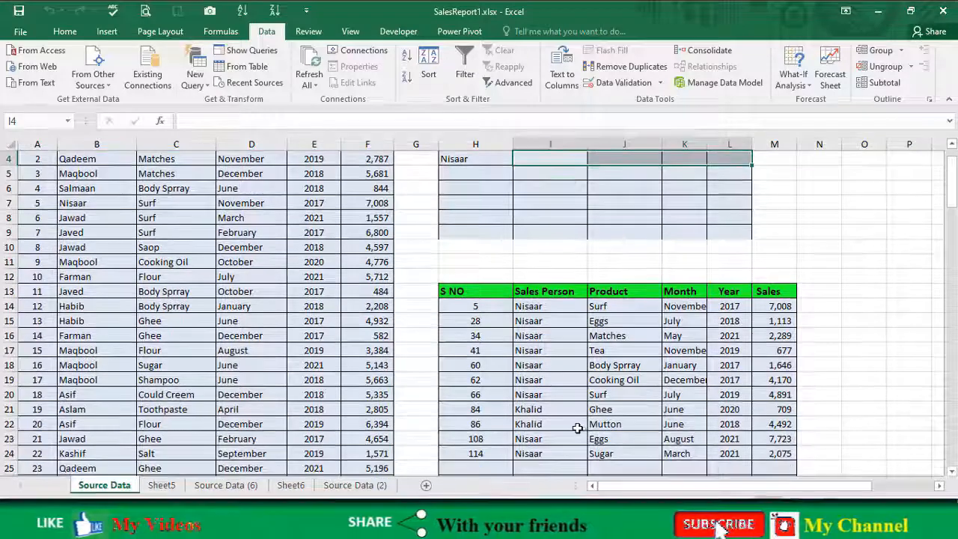
scroll(577, 428, down, 1)
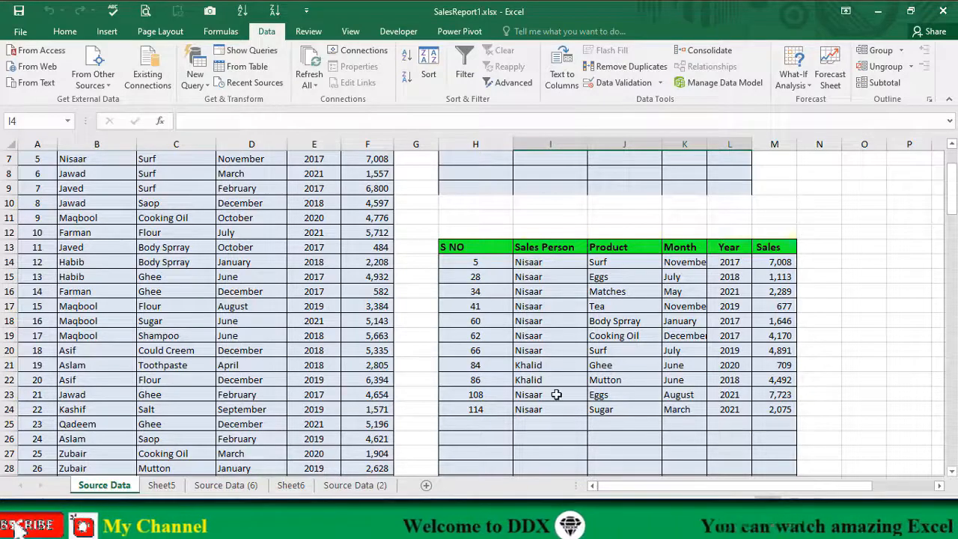
scroll(556, 394, up, 2)
Enter June in J4 as the Month criterion for the second sales person
click(597, 233)
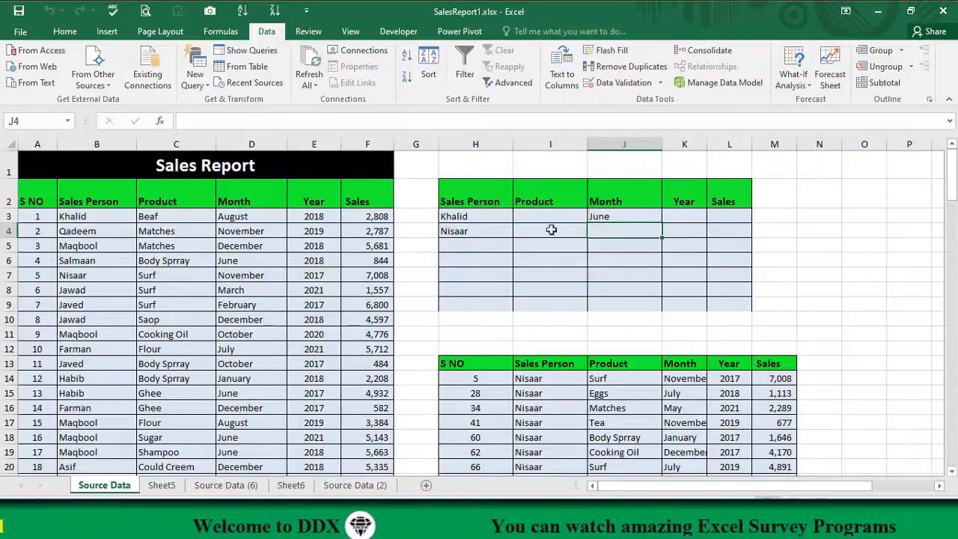
scroll(655, 402, down, 2)
scroll(654, 404, up, 2)
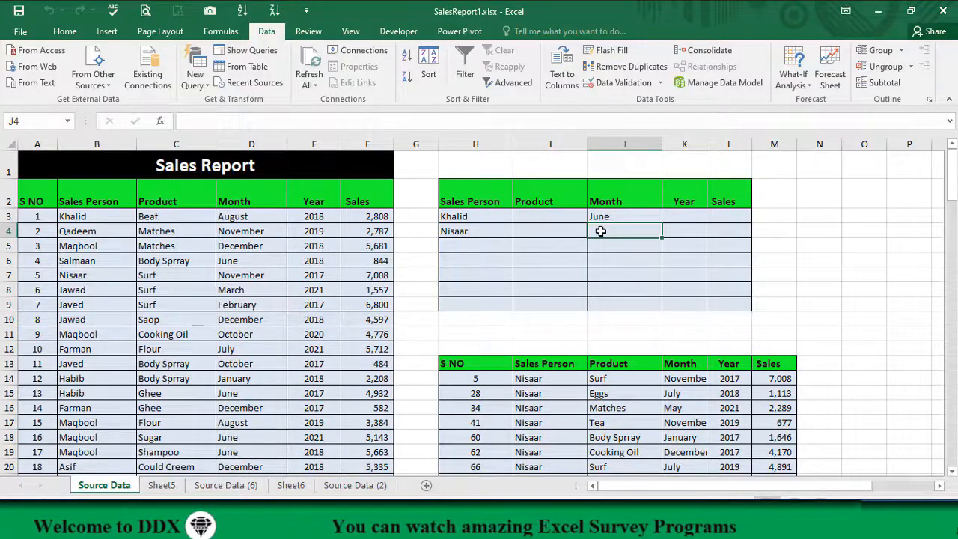
text(June)
key(Return)
Rerun the Advanced Filter with criteria range H2:L4, copying to H13:M13, and check the results against the sales person in H4
click(508, 83)
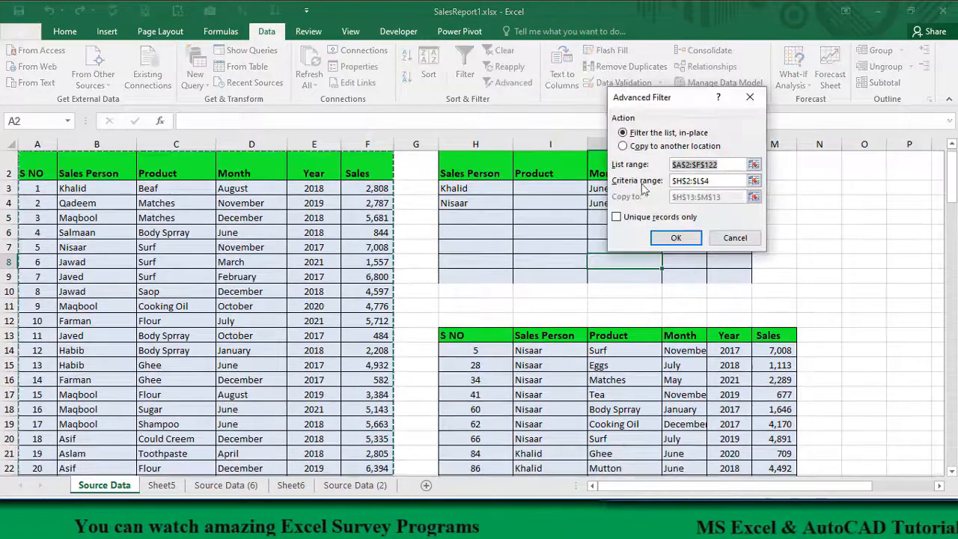
click(671, 238)
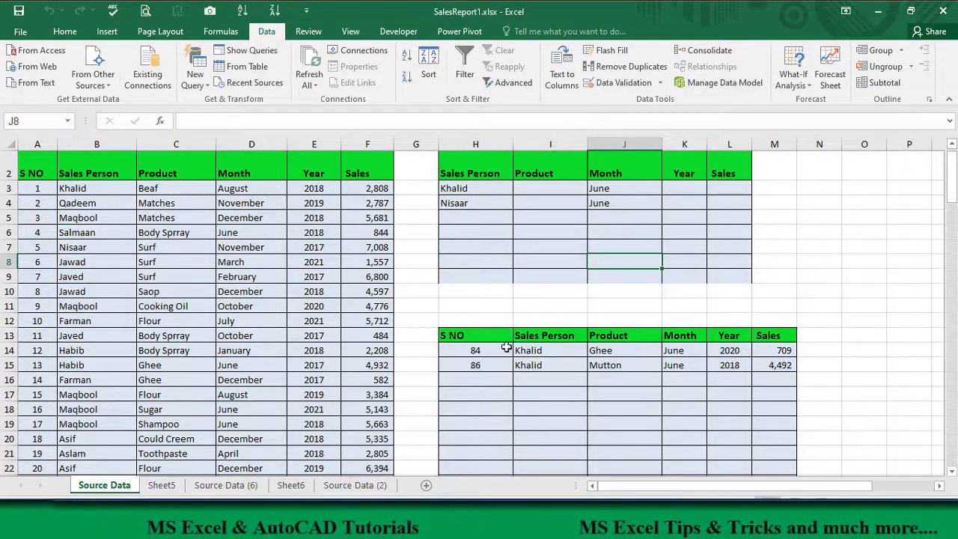
click(464, 204)
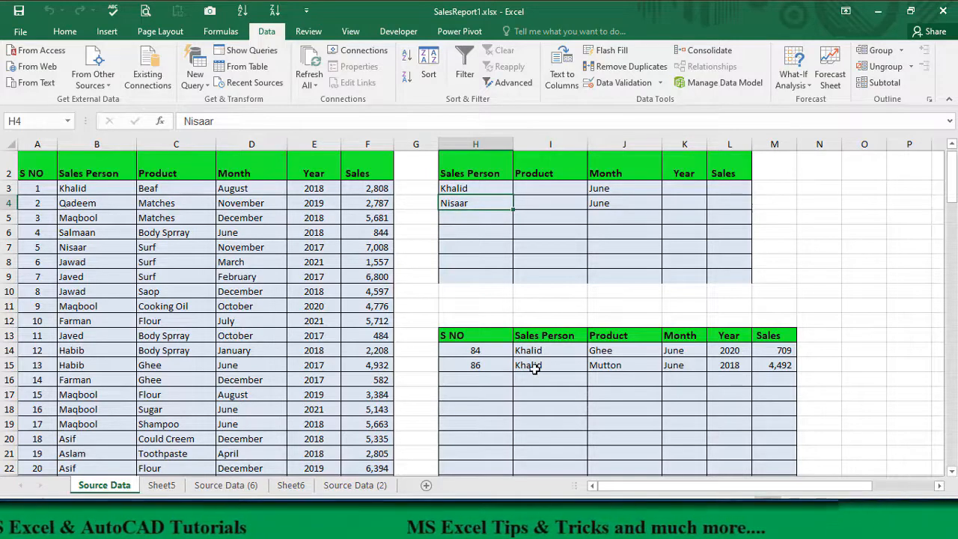
Change the Month criteria to April in J3 and February in J4
click(599, 192)
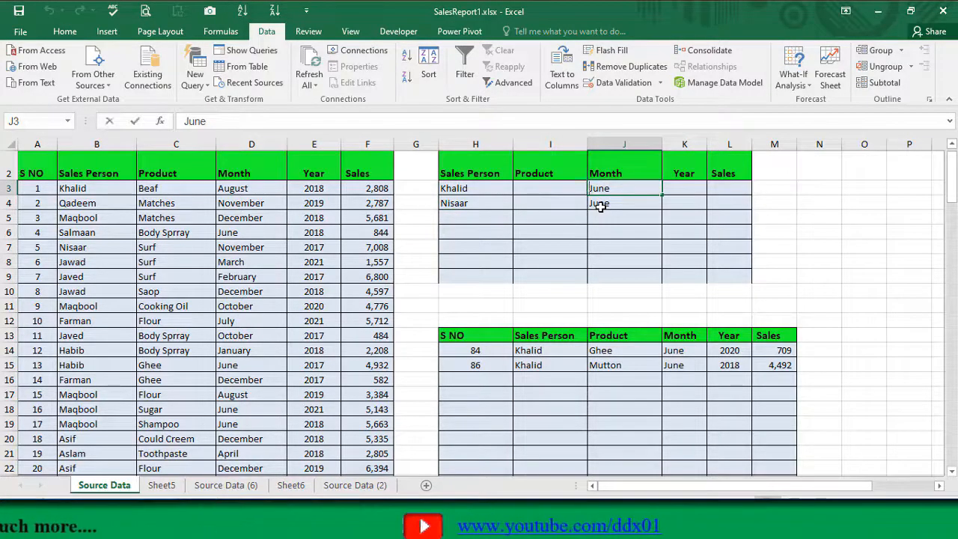
text(April)
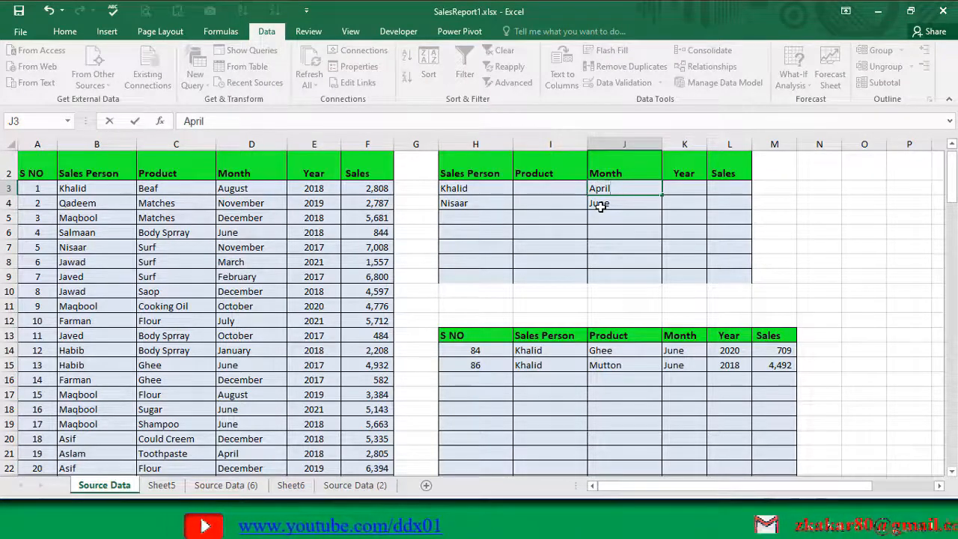
key(Return)
text(Fe)
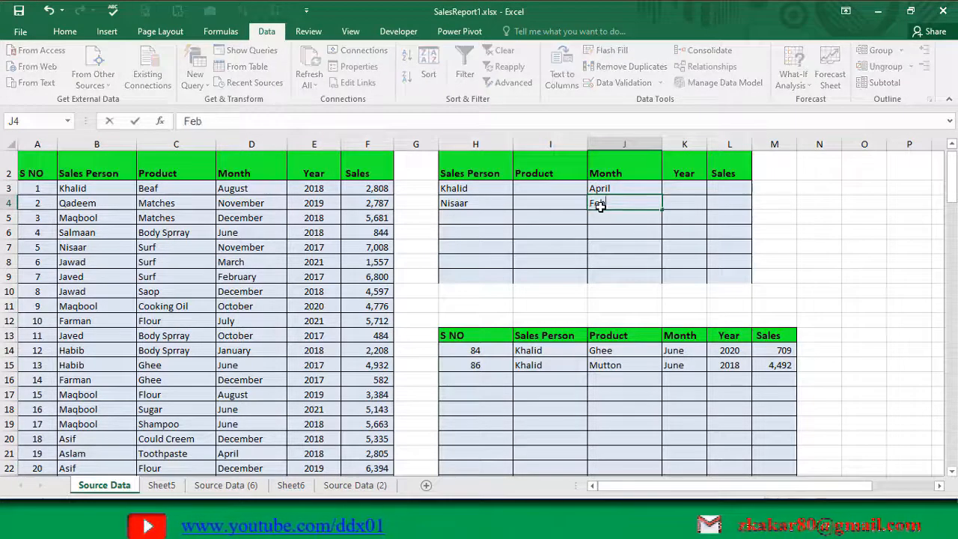
text(bruar)
Extract the records matching the April and February criteria rows in H2:L4 to H13:M13 with Advanced Filter
click(514, 83)
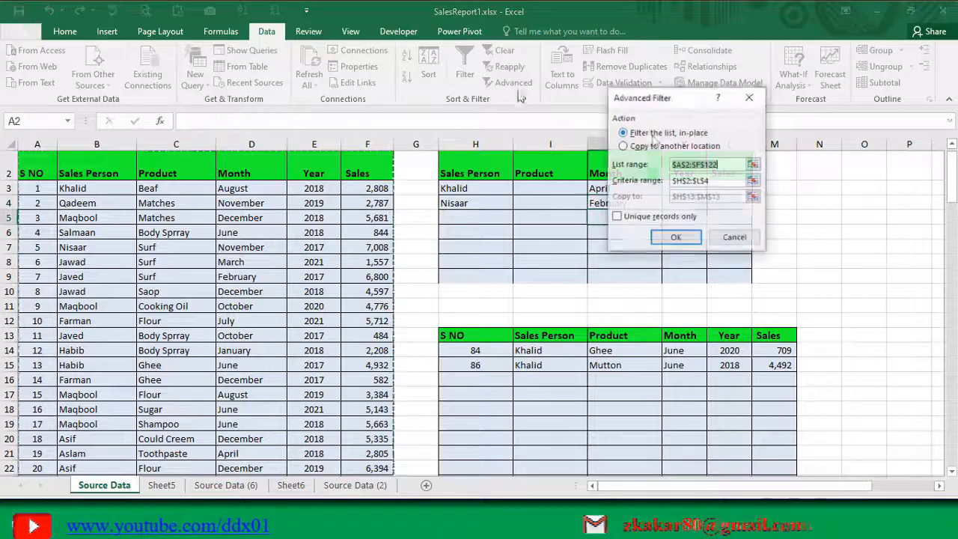
click(628, 147)
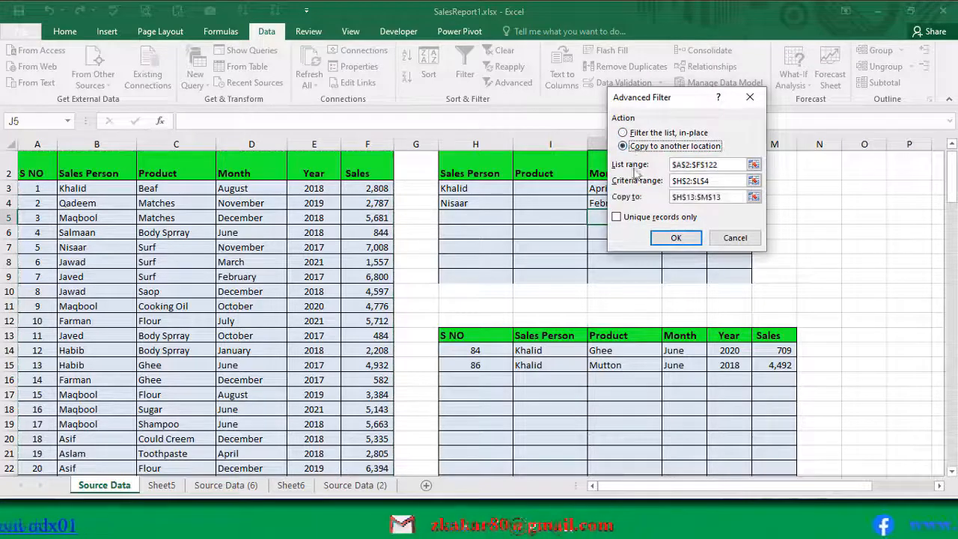
click(677, 238)
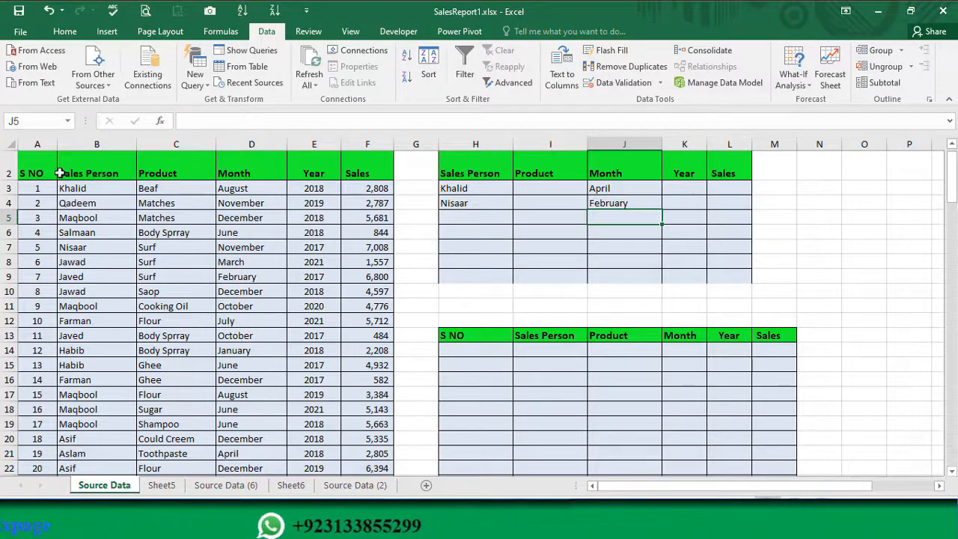
Turn on filters for headers A2:F2 and limit Sales Person to the H4 name and the one listed just above the H3 name
drag(52, 173, 383, 201)
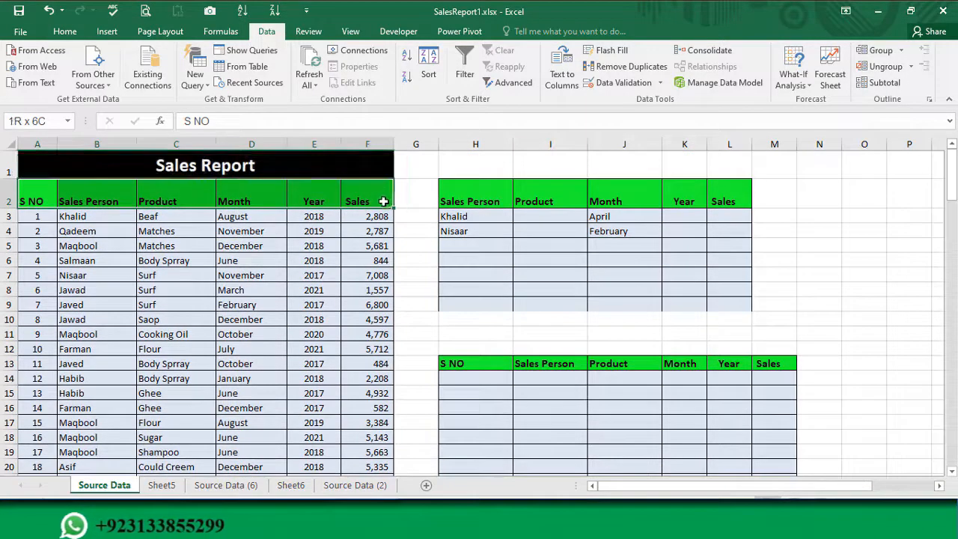
click(464, 73)
click(129, 201)
click(43, 431)
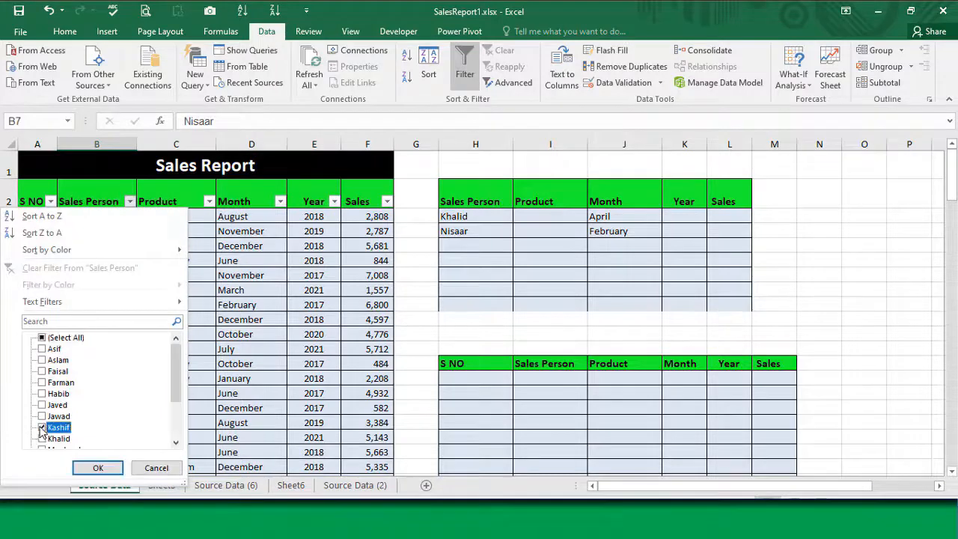
scroll(99, 434, down, 2)
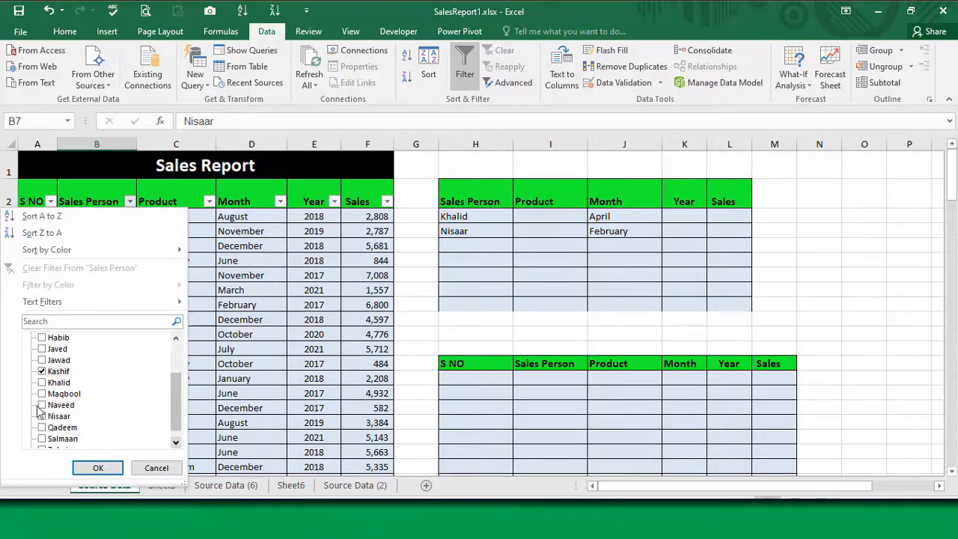
click(41, 420)
click(99, 468)
Filter the Month column of the Sales Report to February only and check the remaining sales person and month
click(176, 245)
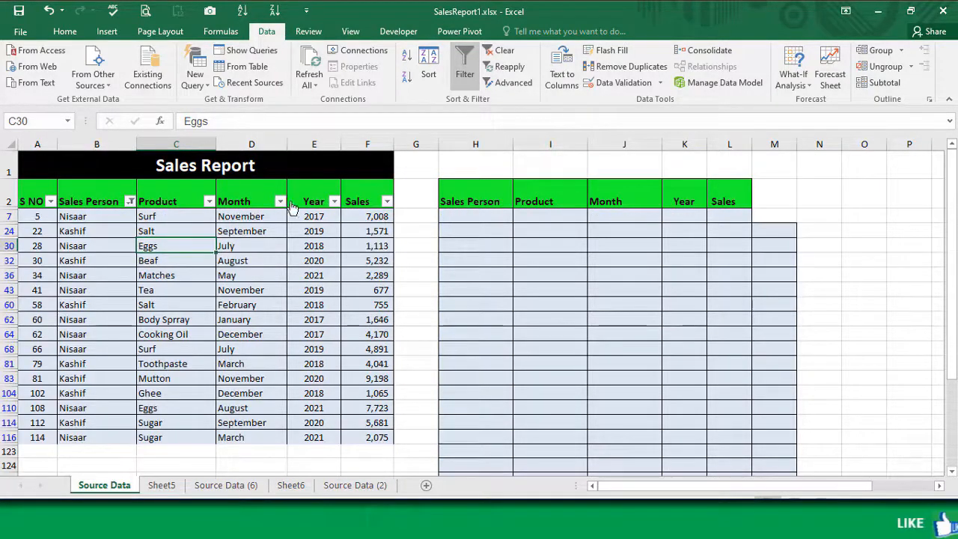
click(279, 201)
click(140, 337)
click(140, 371)
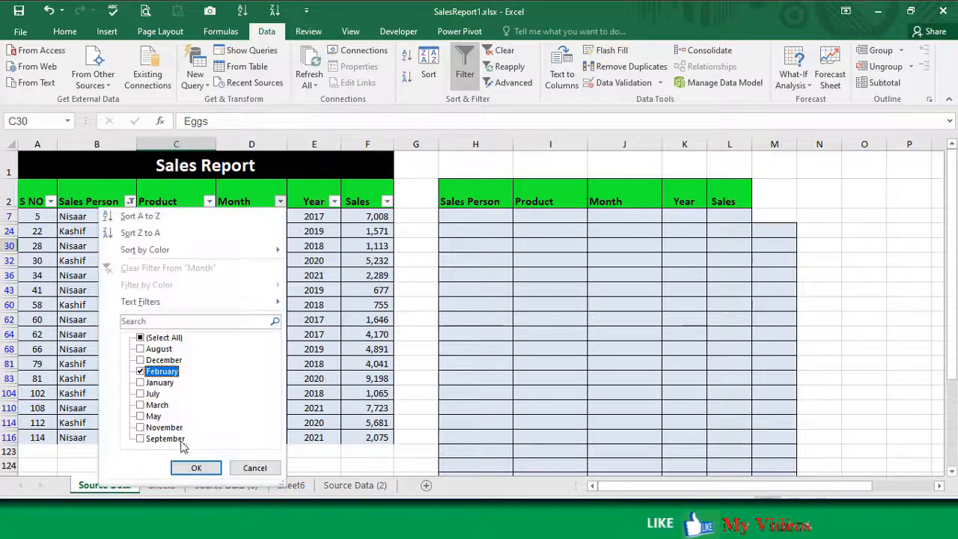
click(196, 467)
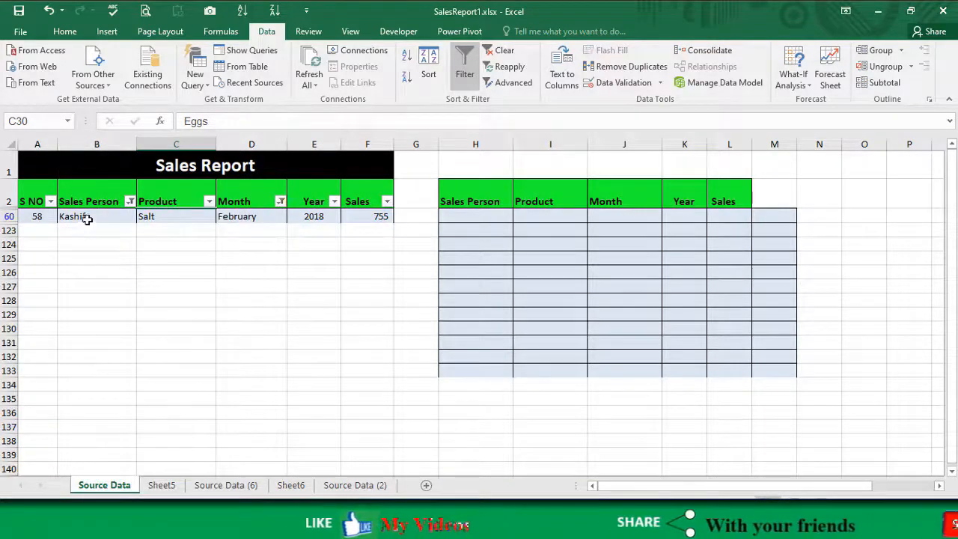
click(249, 215)
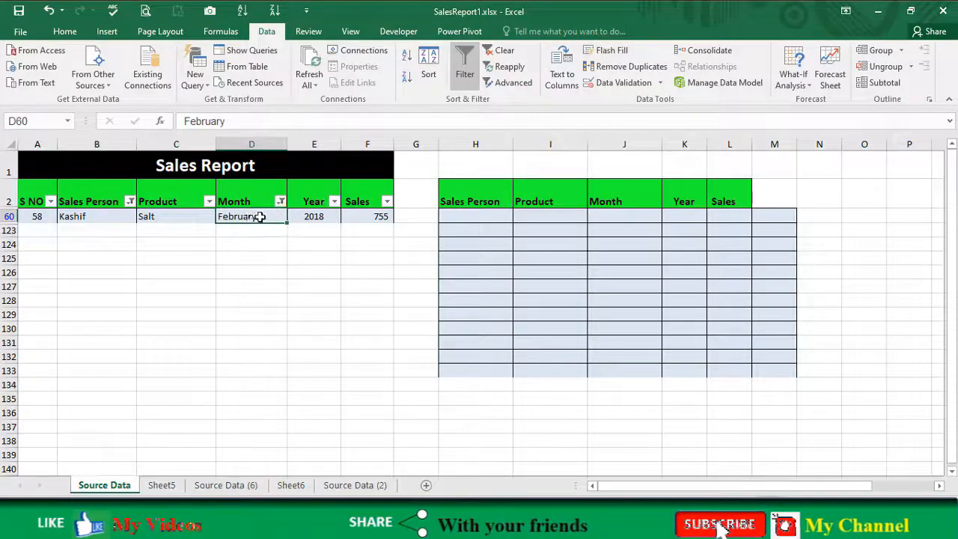
Reset the Month filter of the Sales Report to include all months
click(280, 201)
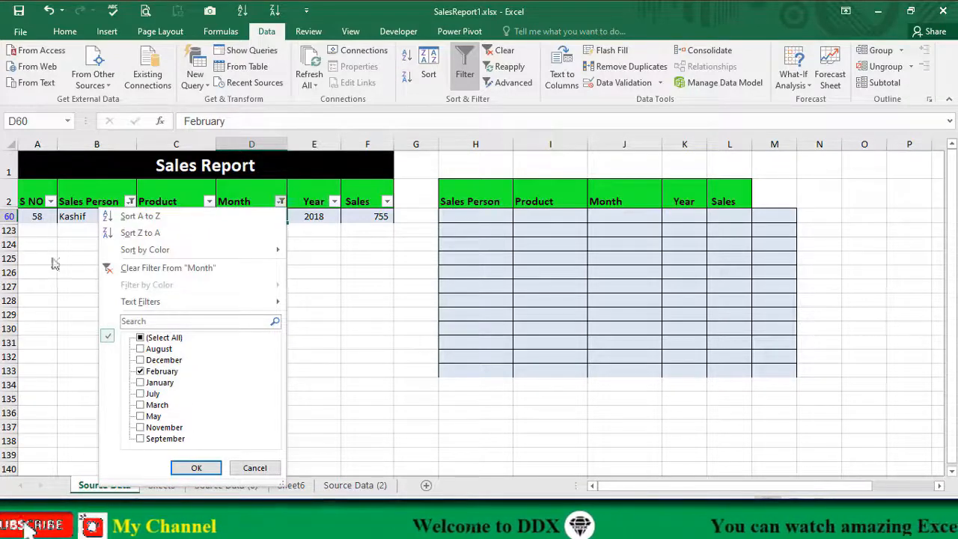
click(249, 475)
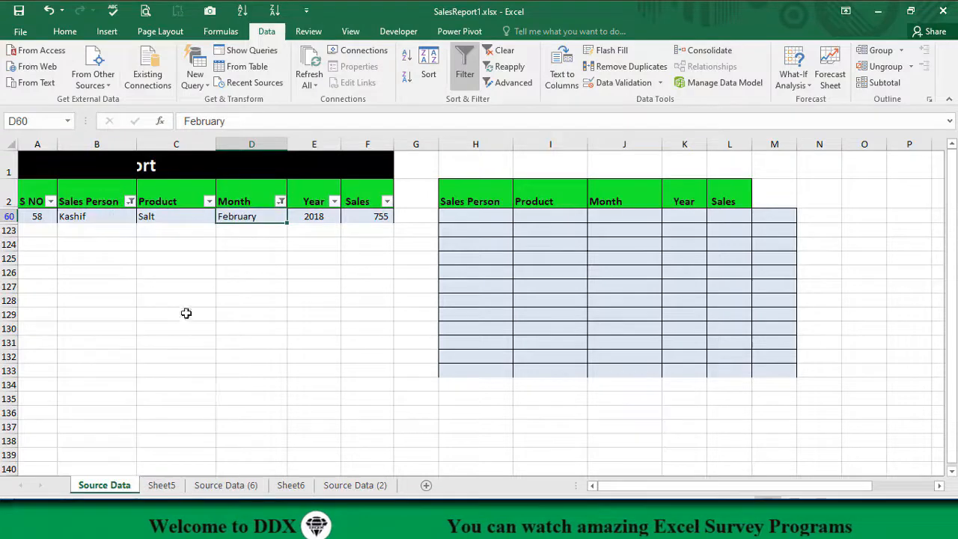
click(281, 201)
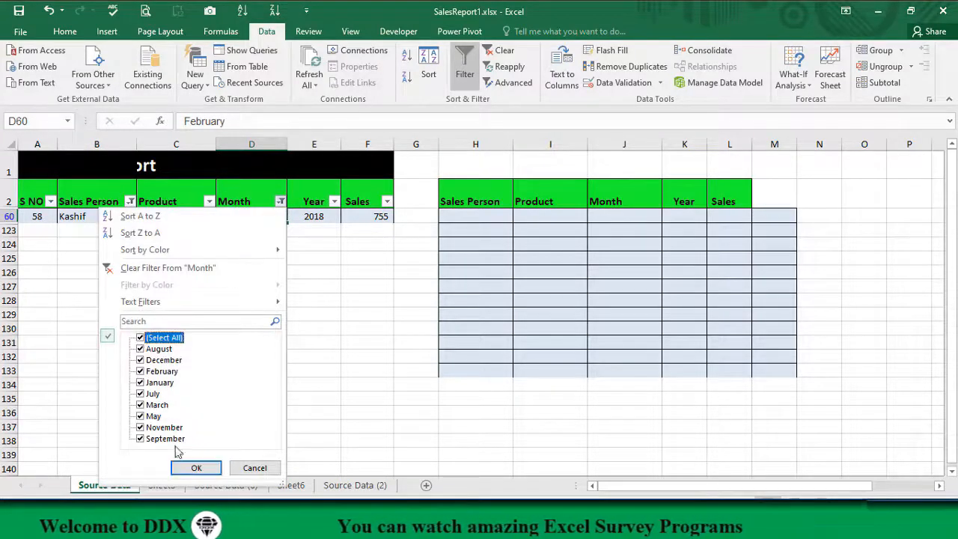
click(196, 468)
Limit Sales Person to the H4 name only, check that person's Month entries, and turn the filters off
click(130, 202)
click(42, 427)
click(98, 468)
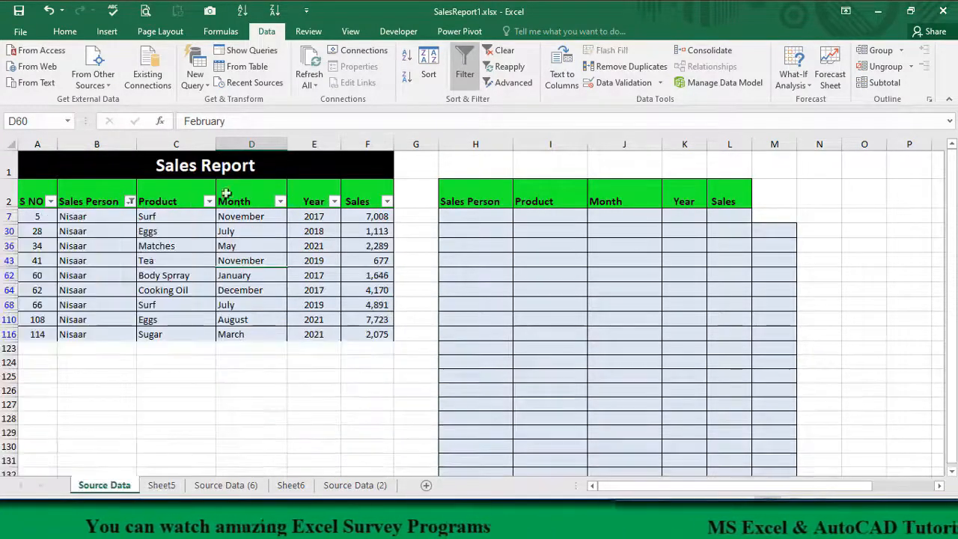
drag(241, 216, 235, 332)
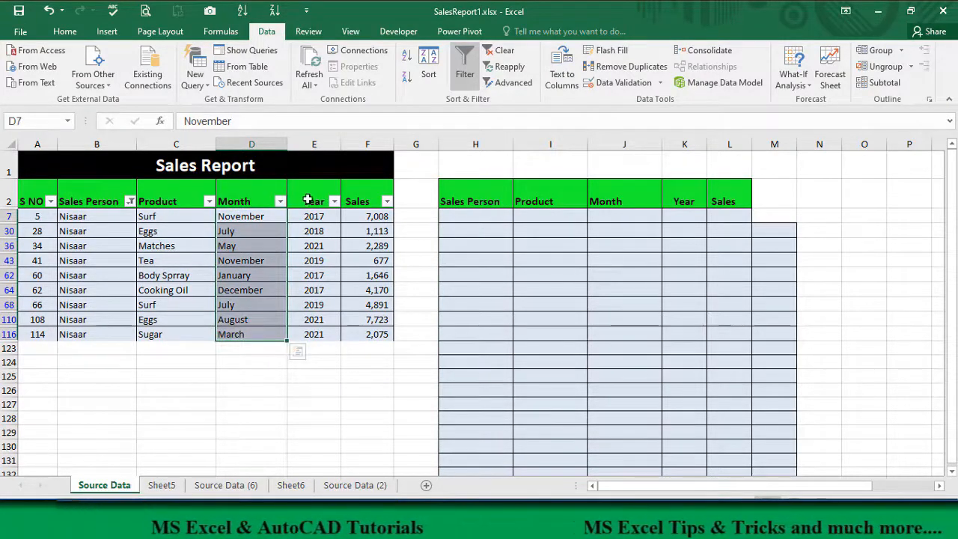
click(464, 71)
Change the Month criteria to September in J3 and April in J4
click(600, 219)
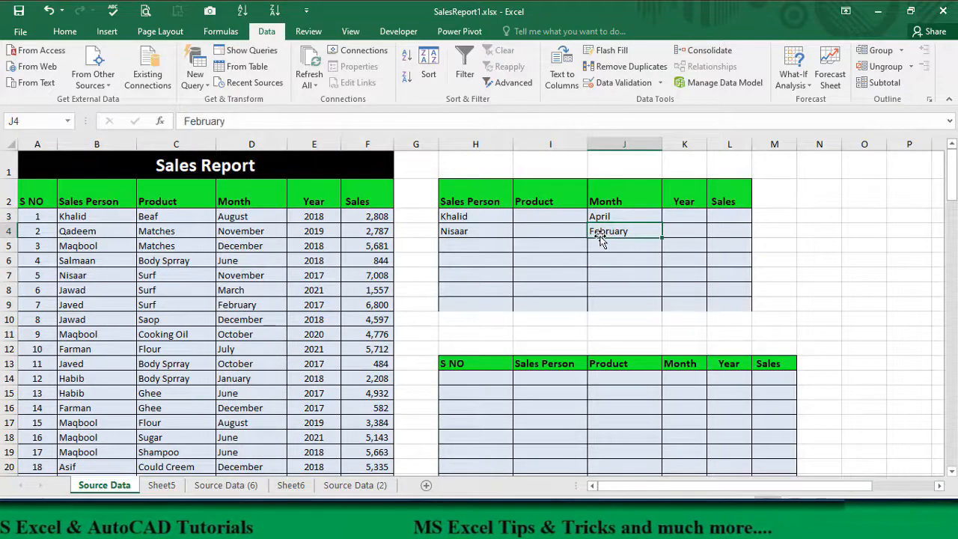
text(april)
click(601, 217)
text(Sept)
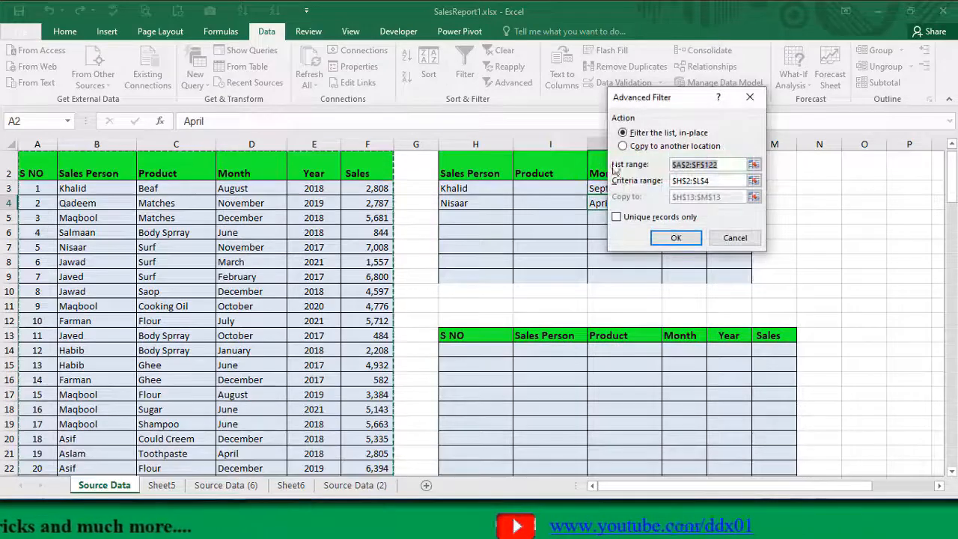
Extract the records matching the September and April criteria rows in H2:L4 to H13:M13 with Advanced Filter
click(634, 146)
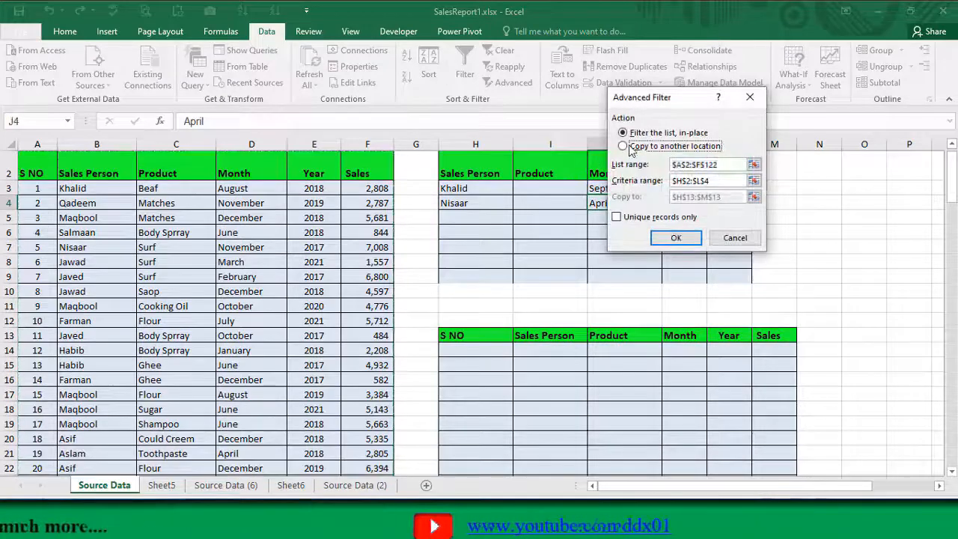
click(675, 238)
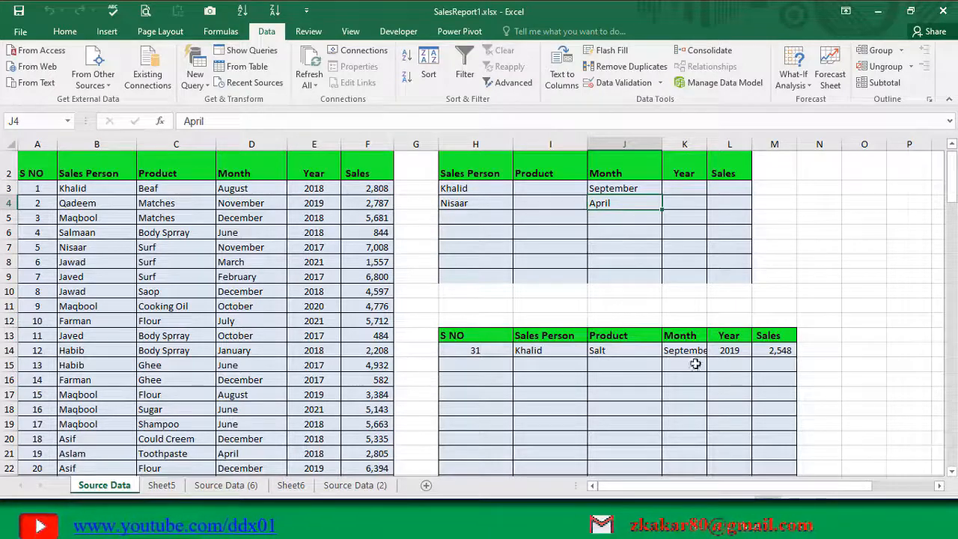
drag(487, 352, 778, 350)
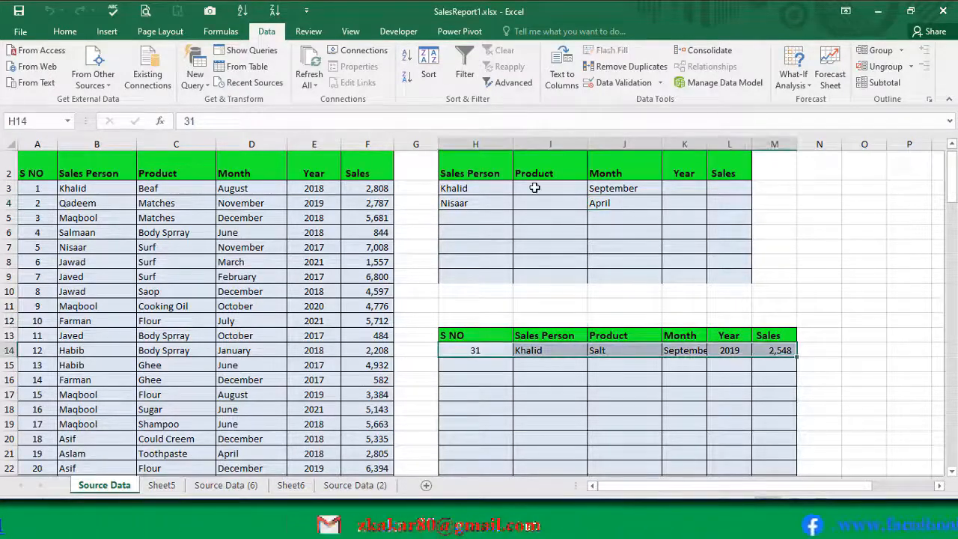
Examine the Sales Person, Product and Month criteria columns and how the entries in row 3 combine
drag(479, 188, 721, 226)
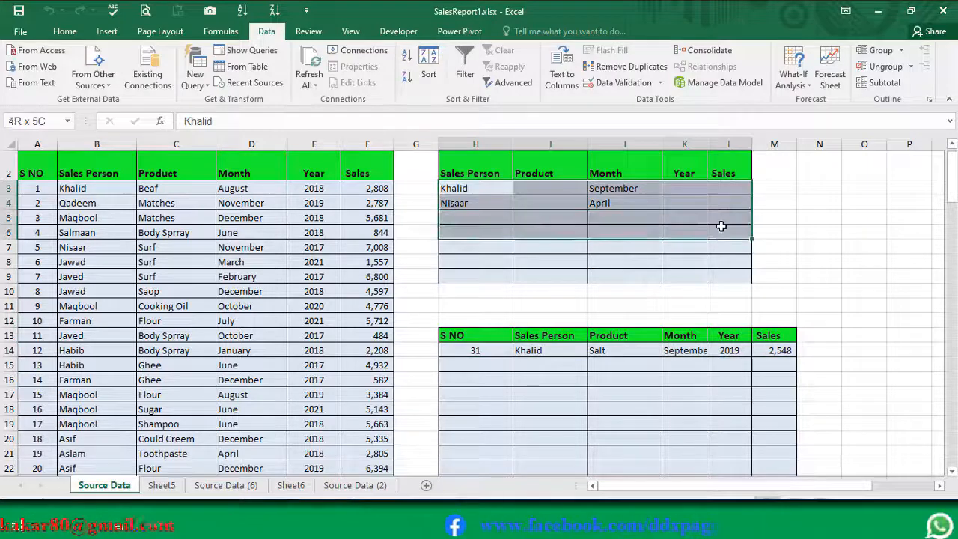
drag(466, 190, 473, 247)
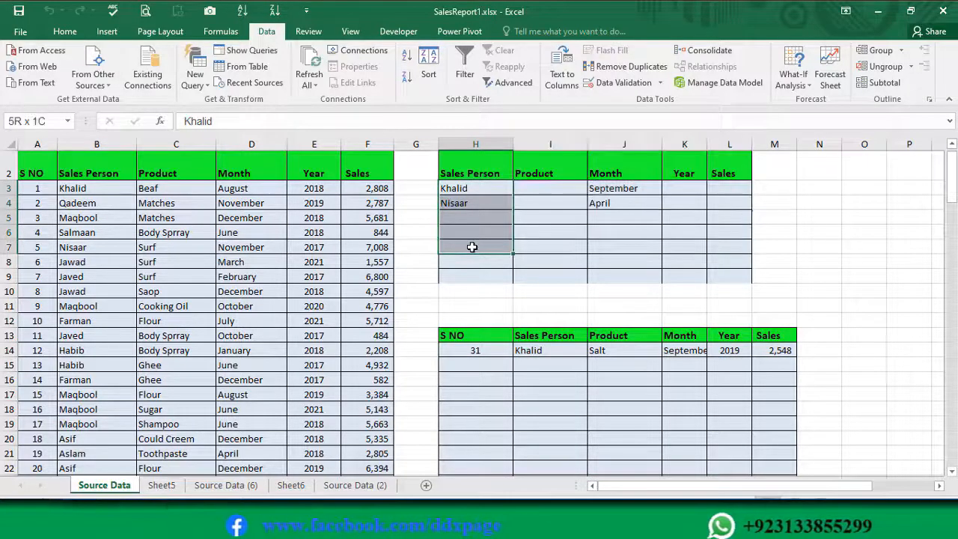
drag(550, 188, 556, 241)
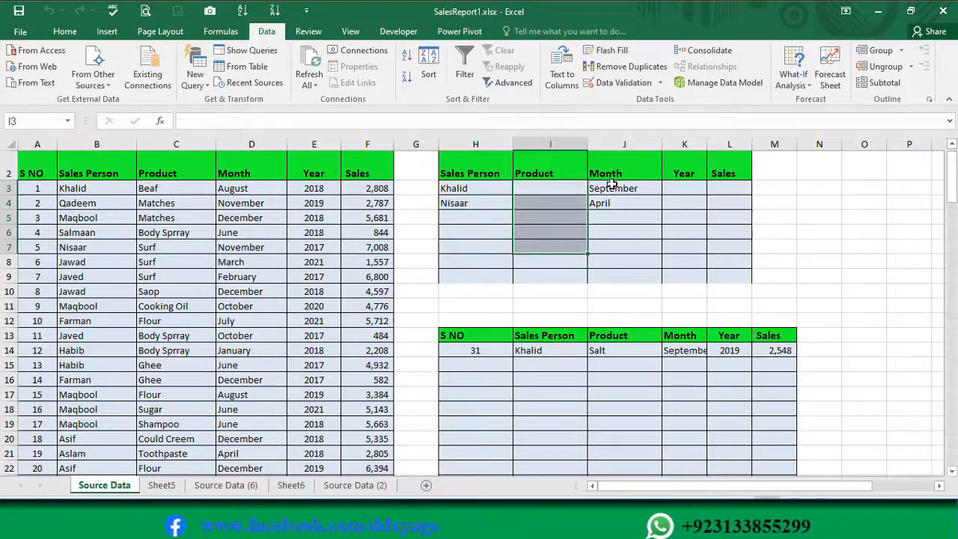
drag(613, 185, 605, 238)
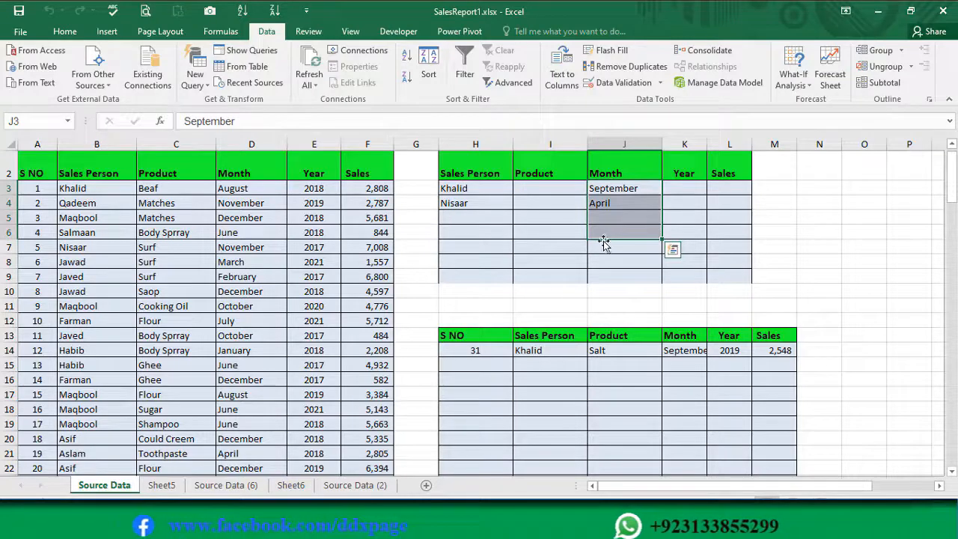
click(458, 188)
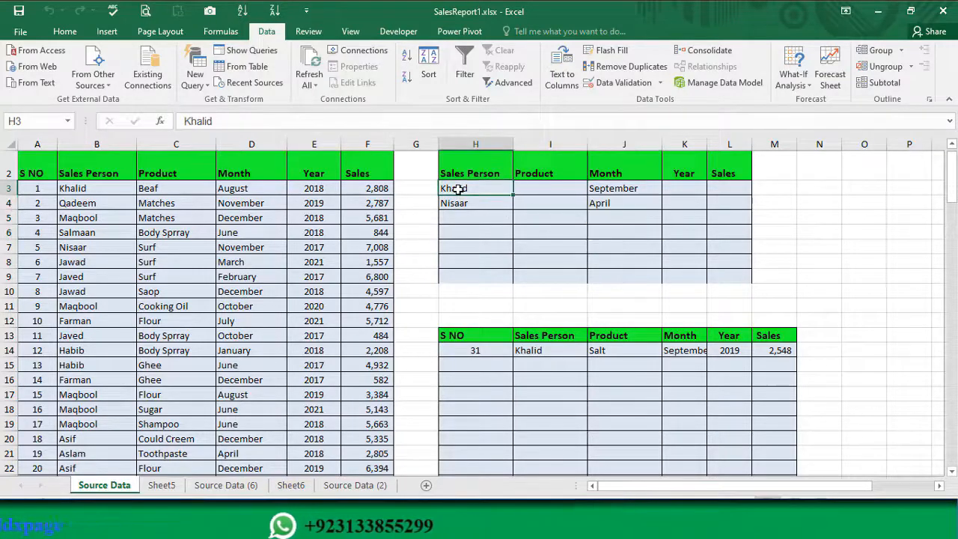
drag(458, 188, 634, 189)
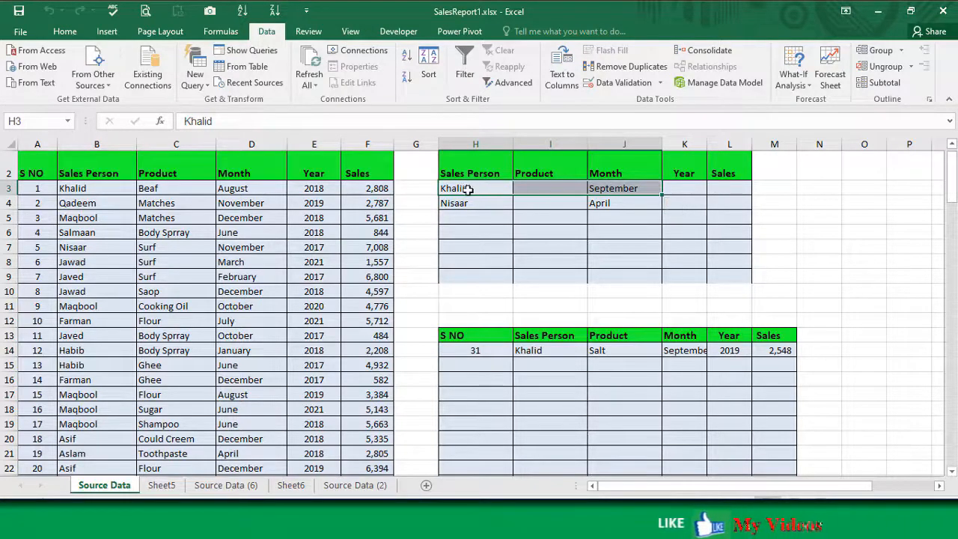
click(467, 189)
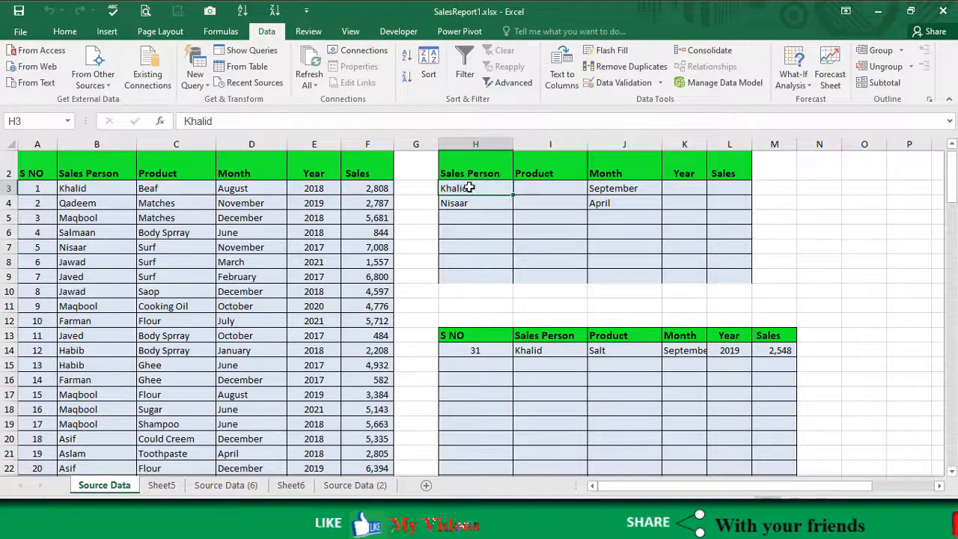
Clear the Sales Person and Month criteria in H3:J4 and enter Matches in I3 and Surf in I4 as Product criteria
drag(466, 189, 620, 201)
key(Delete)
click(550, 193)
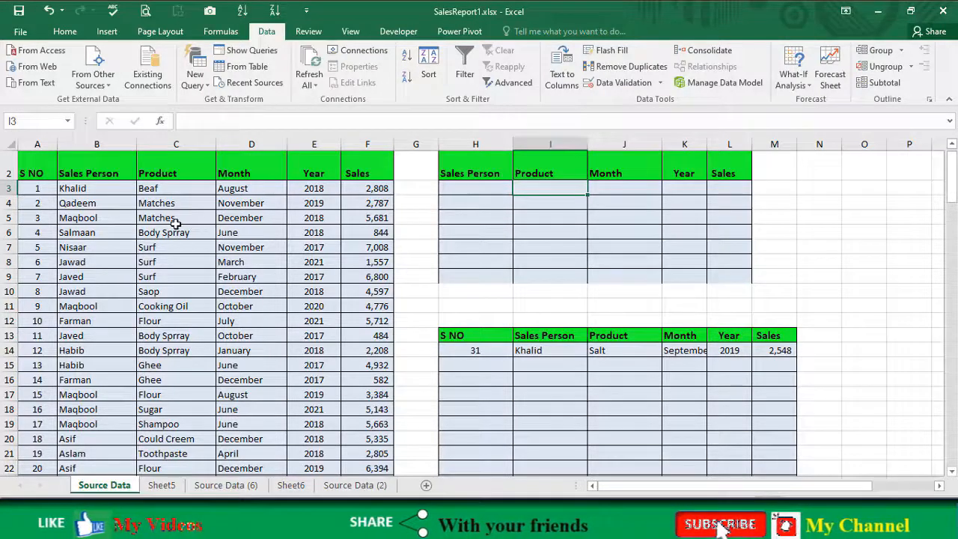
text(Matches)
key(Return)
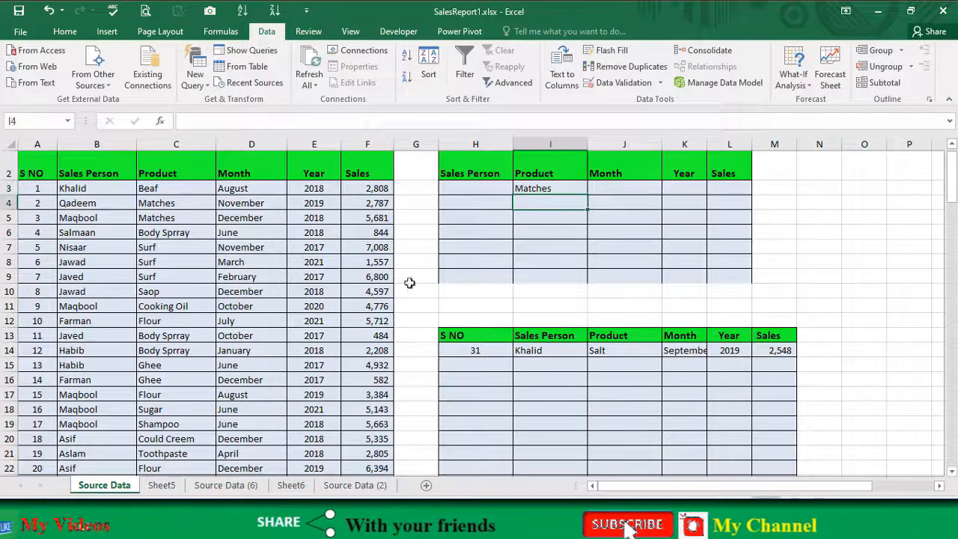
text(Surf)
key(Return)
Extract the Matches and Surf records to H13:M13 with Advanced Filter, using criteria range H2:L4, and review the extracted list
drag(535, 189, 539, 203)
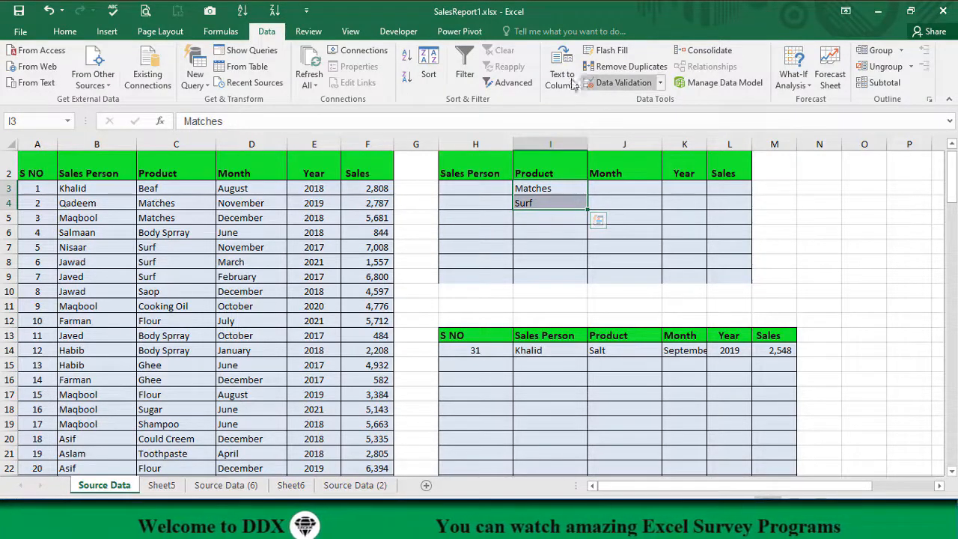
click(495, 81)
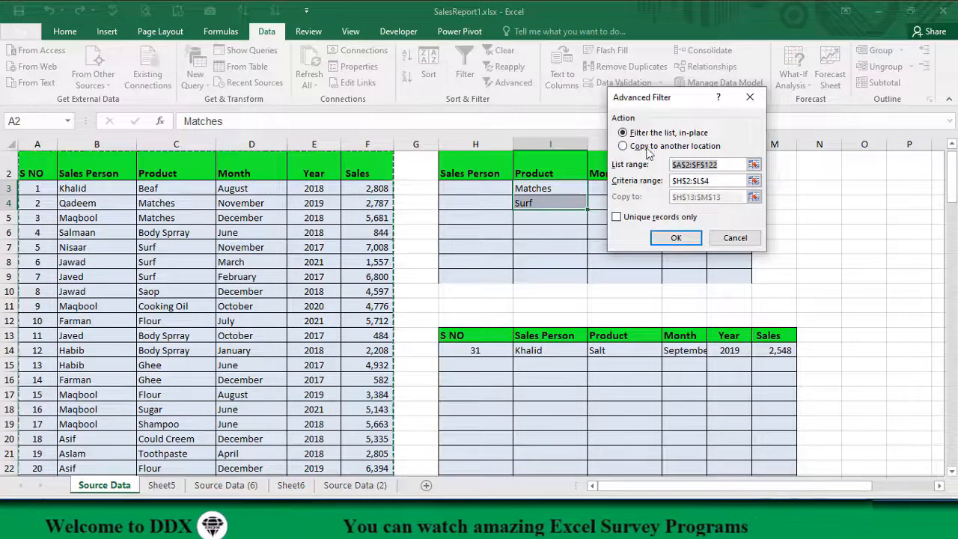
key(alt+o)
click(673, 238)
scroll(624, 390, down, 6)
scroll(625, 389, up, 5)
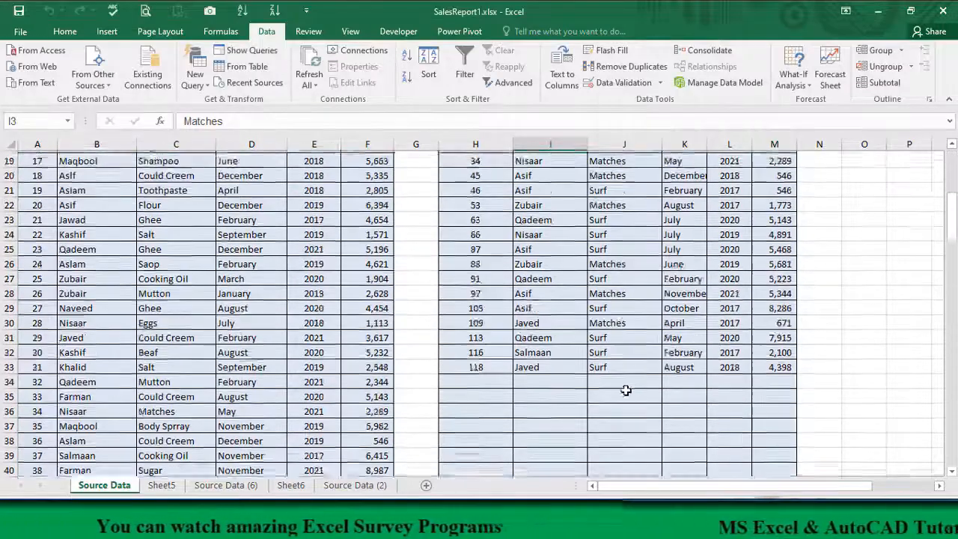
scroll(624, 357, down, 3)
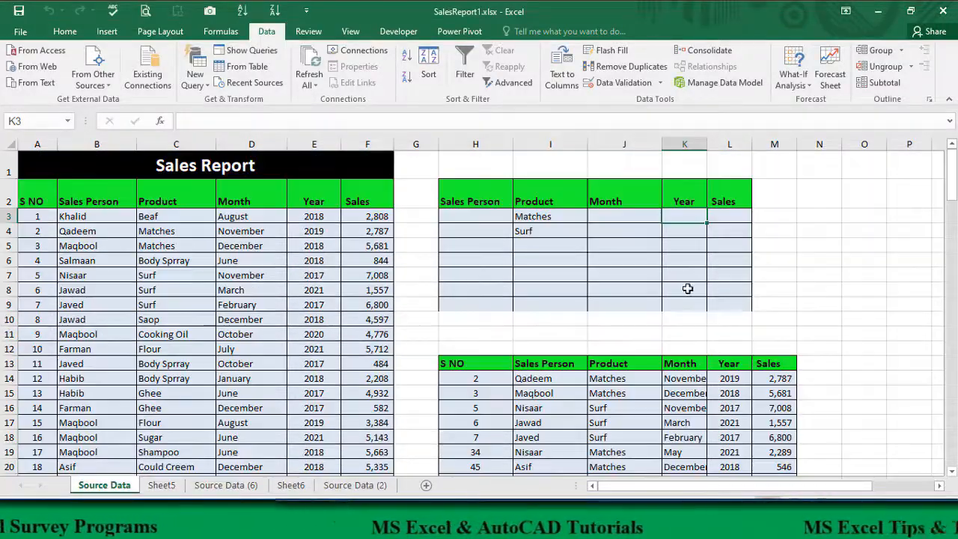
Add the Year criterion 2017 in K3 beside Matches and extract the matching records to H13:M13 with Advanced Filter
text(2017)
key(Return)
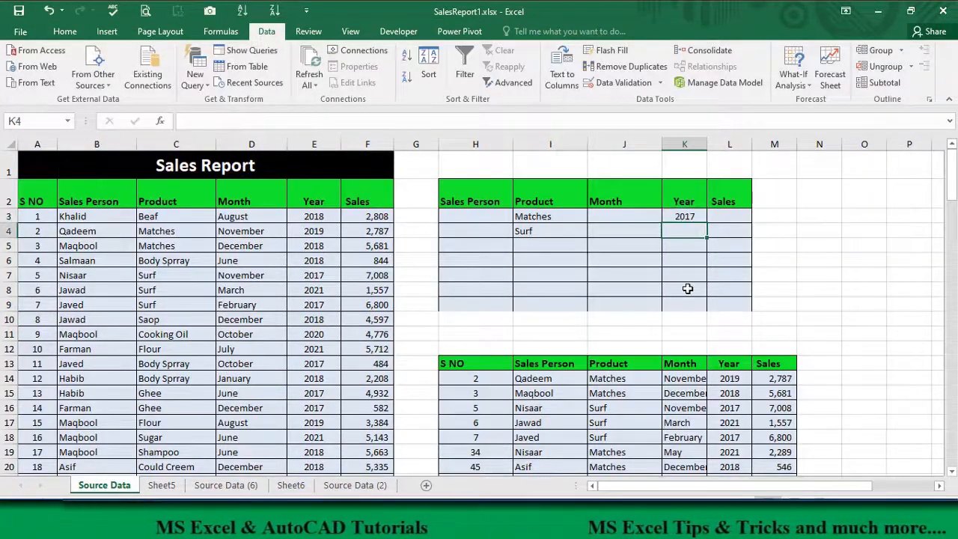
click(506, 82)
click(676, 237)
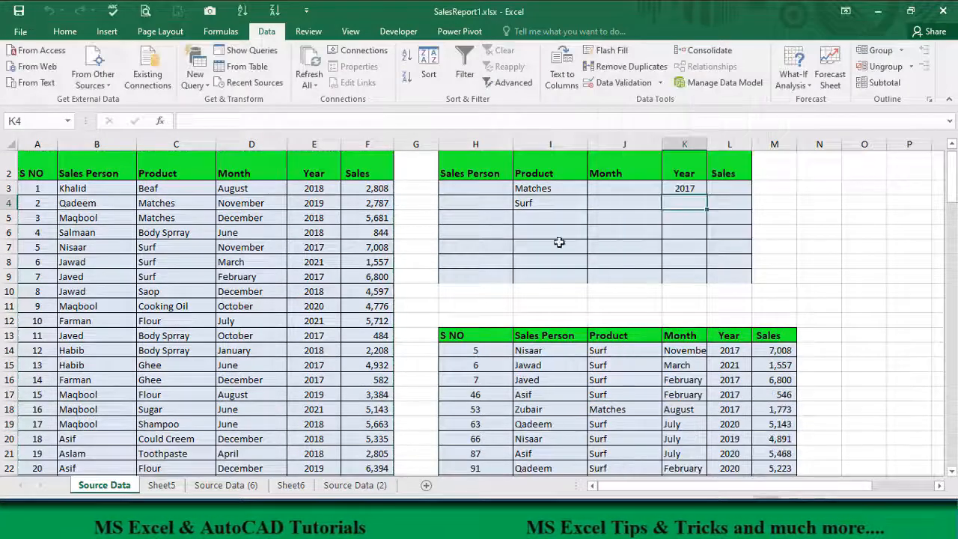
Compare the Matches and Surf criteria with the extracted records, checking the year of each Matches row
click(524, 190)
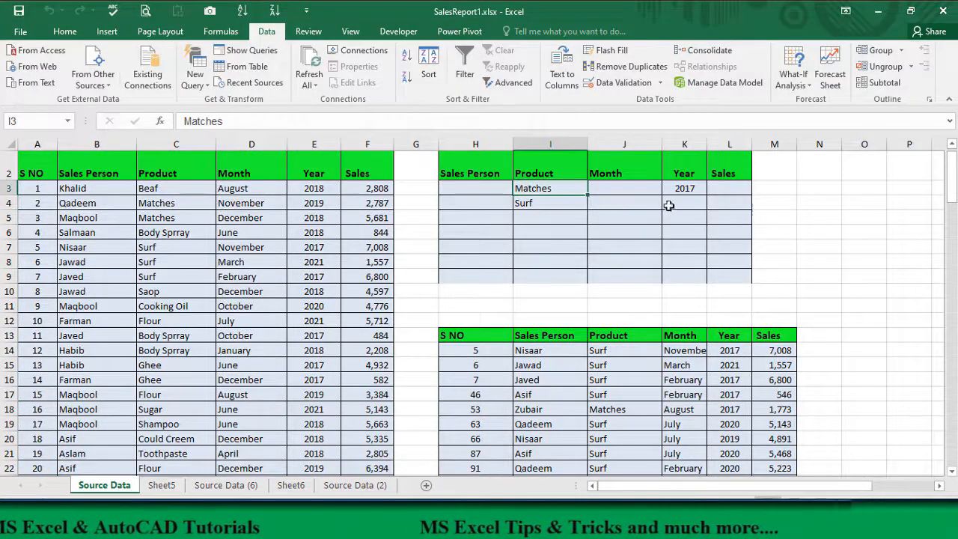
click(523, 205)
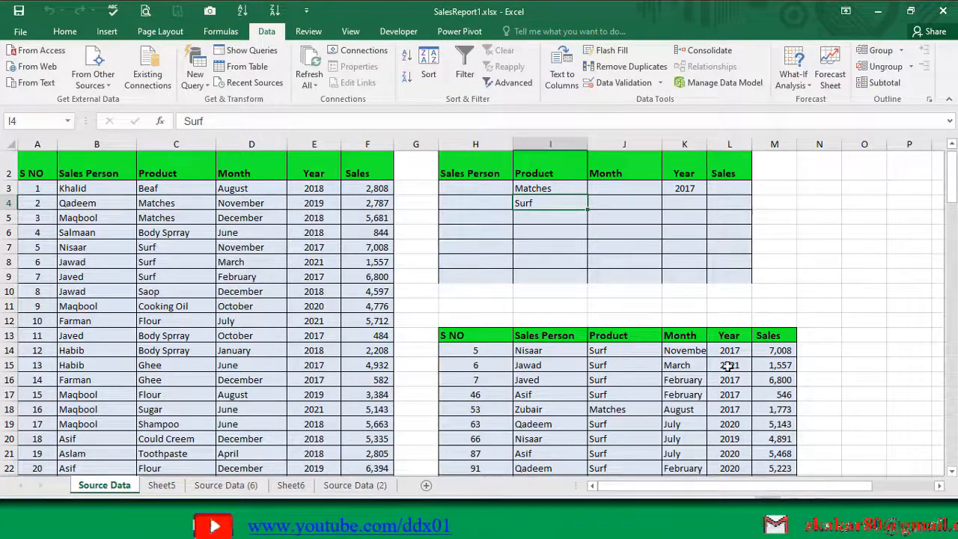
drag(605, 405, 730, 410)
scroll(673, 415, down, 2)
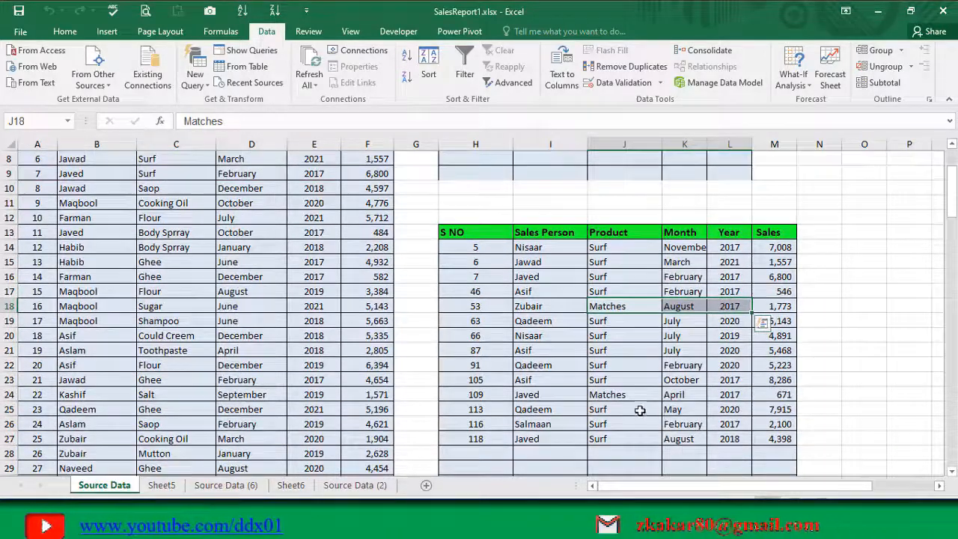
drag(623, 395, 728, 395)
scroll(643, 329, up, 3)
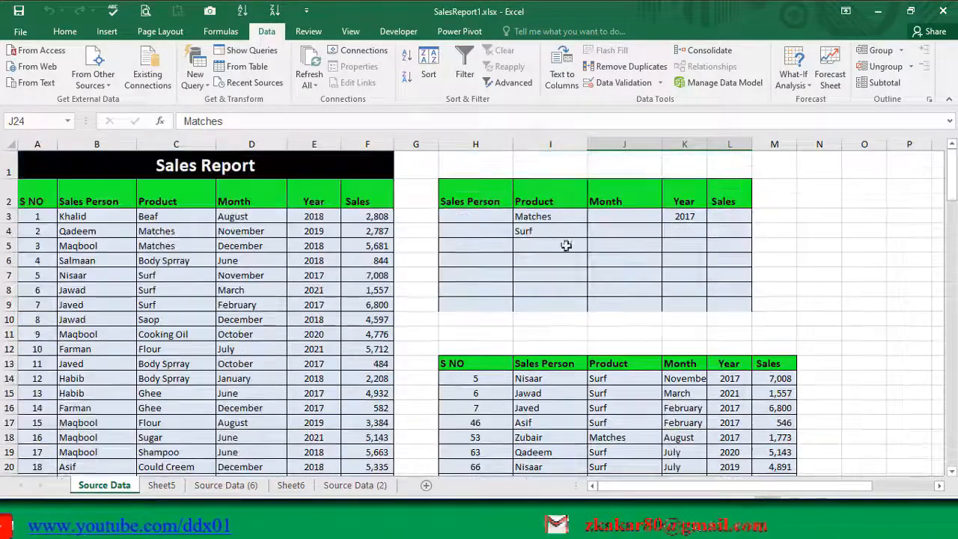
Add the Year criterion 2017 in K4 beside Surf and extract the matching records to H13:M13 with Advanced Filter
click(683, 234)
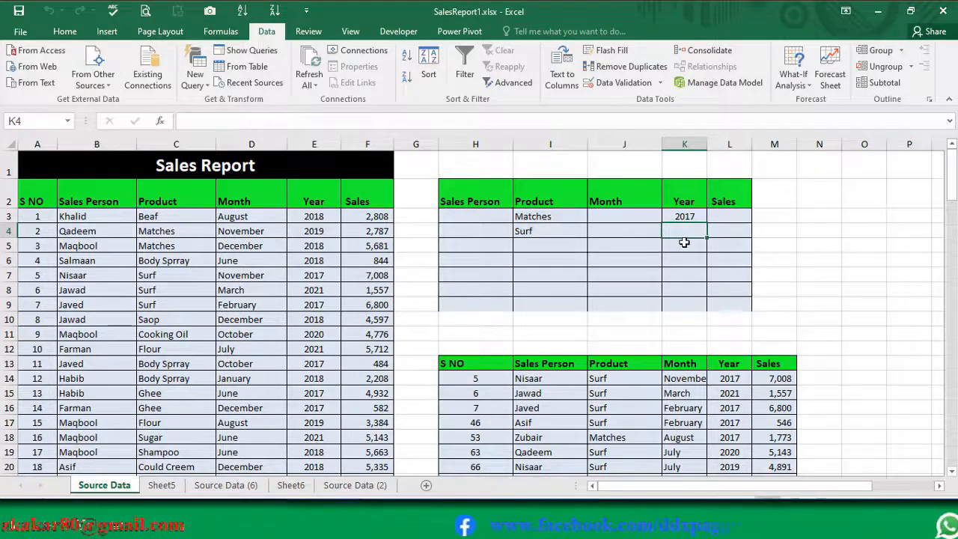
text(2017)
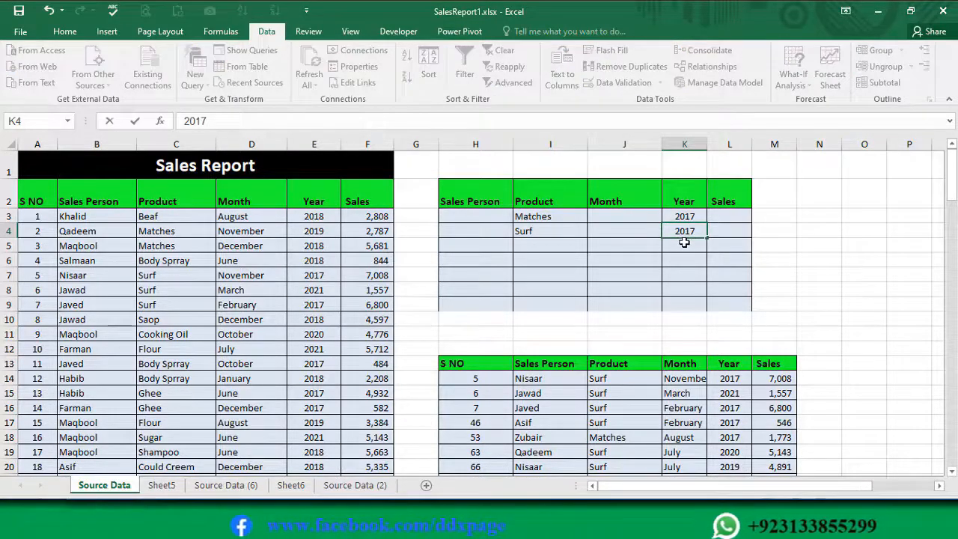
key(Return)
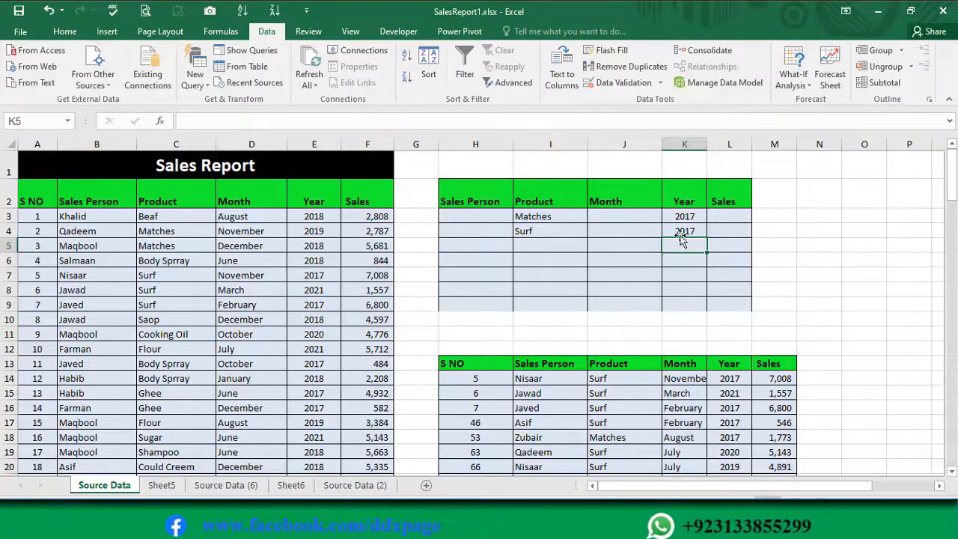
click(682, 231)
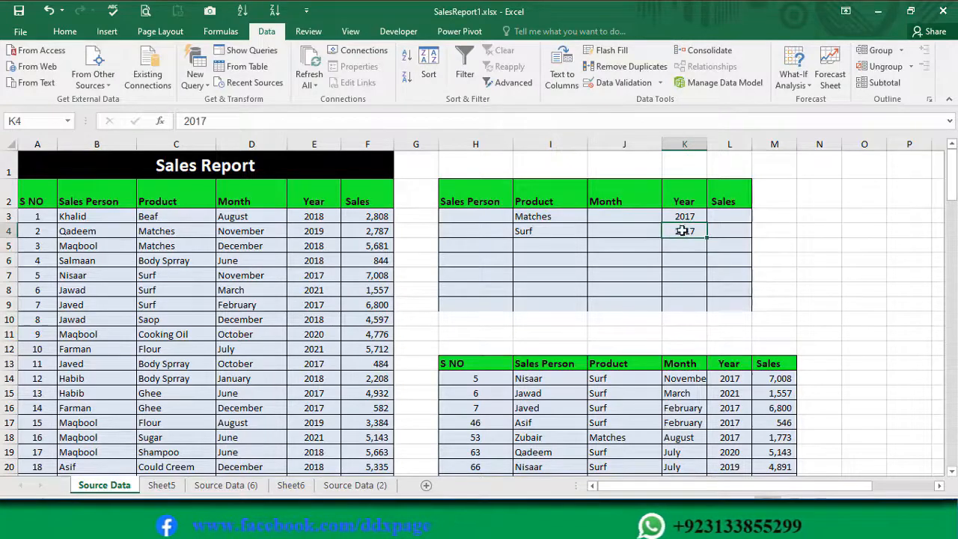
click(513, 82)
click(623, 146)
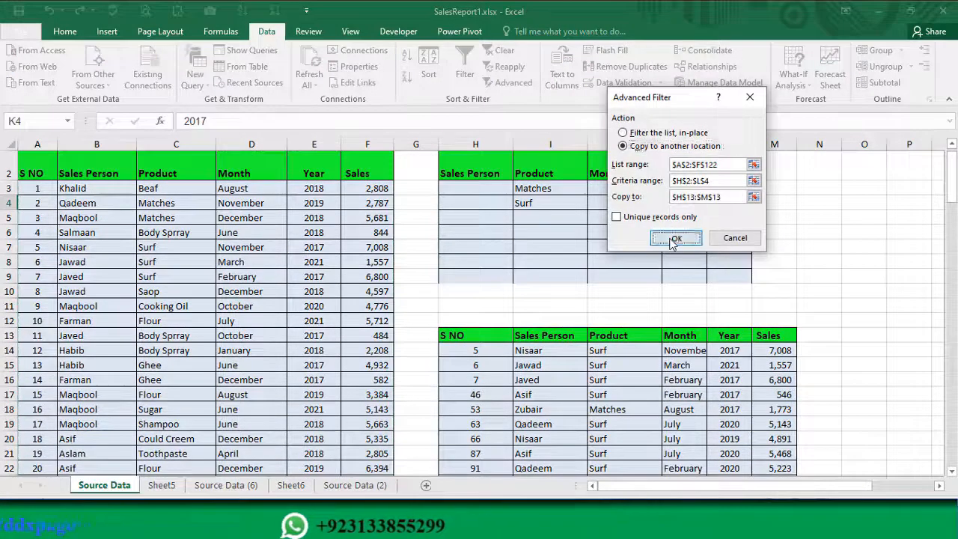
click(676, 237)
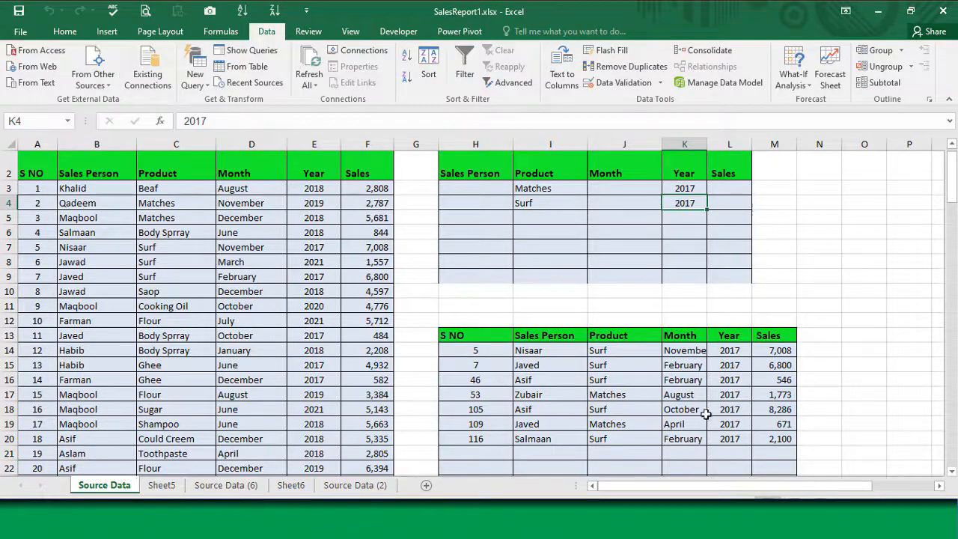
Delete columns H through M, which hold the criteria range and the extracted records
drag(461, 345, 779, 441)
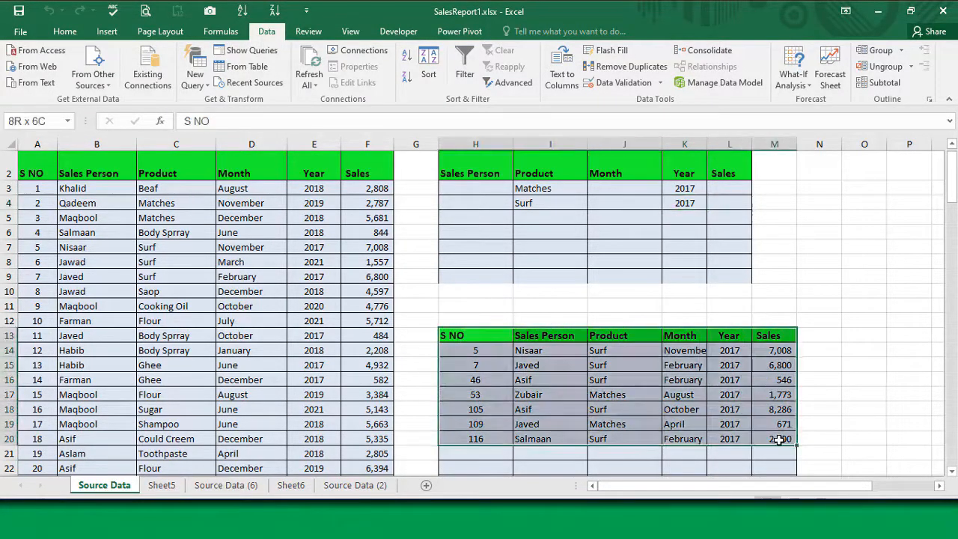
click(476, 247)
scroll(487, 262, up, 1)
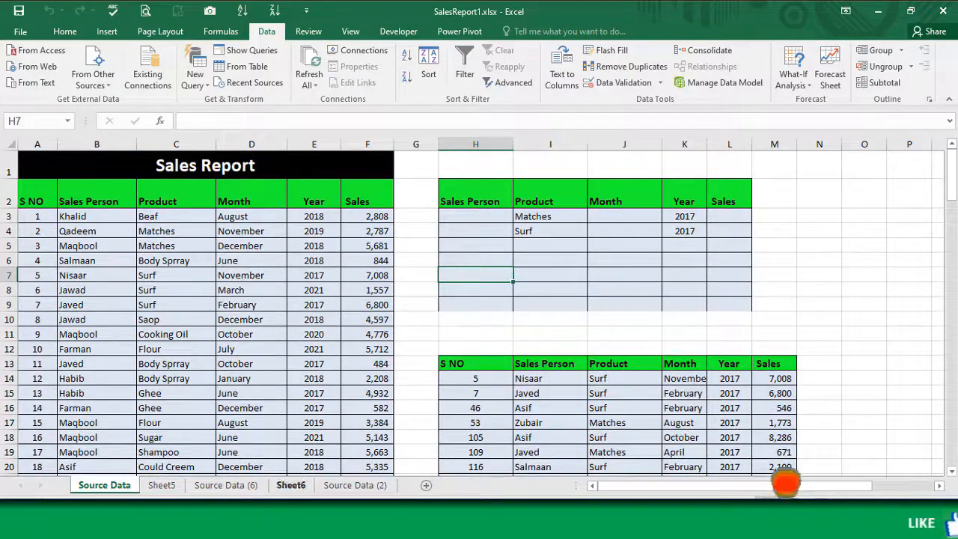
drag(475, 143, 756, 153)
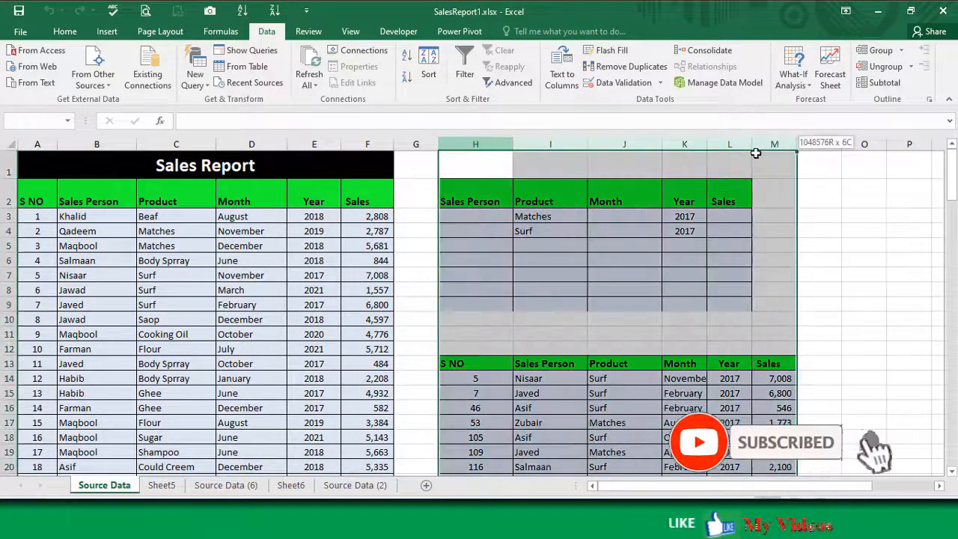
key(ctrl+minus)
Convert the Sales Report range A2:F122 into a table with headers
click(45, 189)
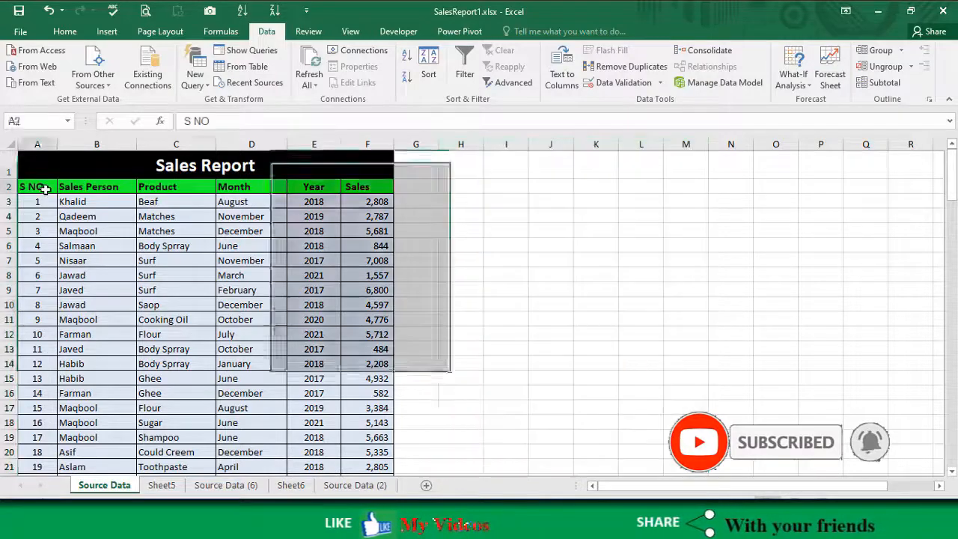
drag(45, 190, 367, 216)
key(ctrl+shift+Down)
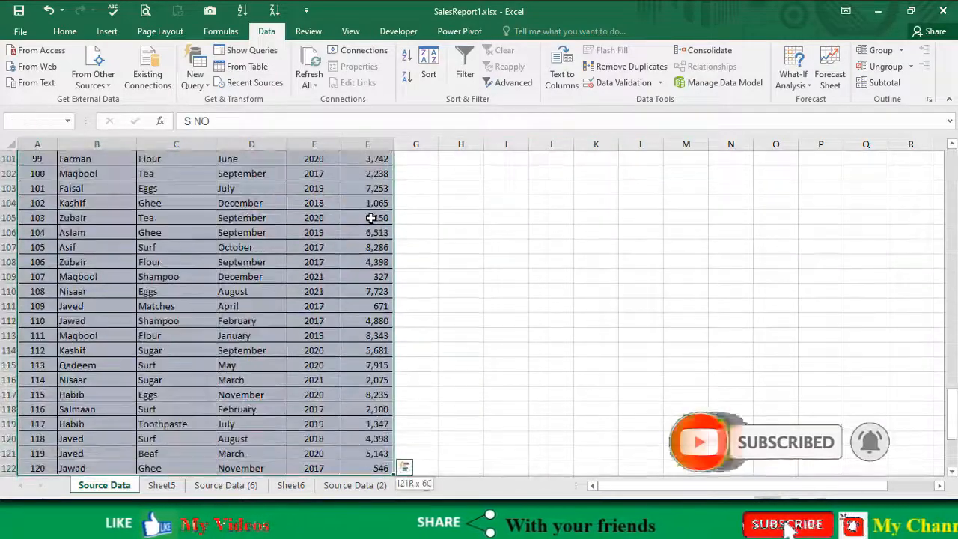
scroll(371, 217, up, 20)
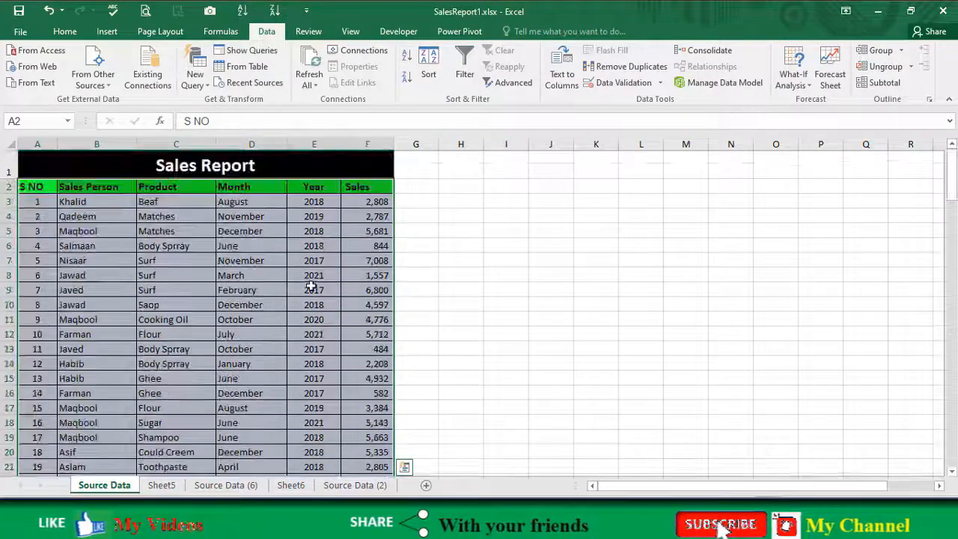
key(ctrl+t)
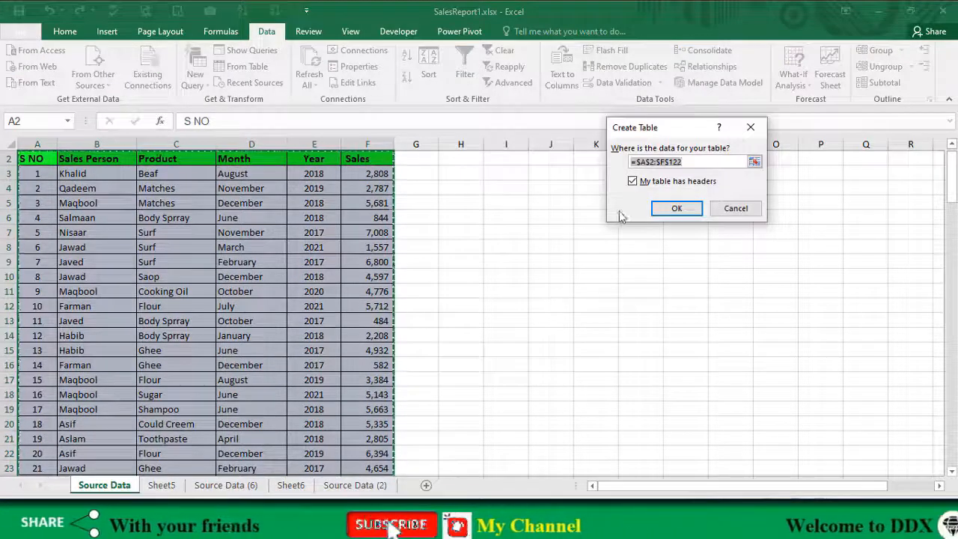
click(676, 208)
click(253, 275)
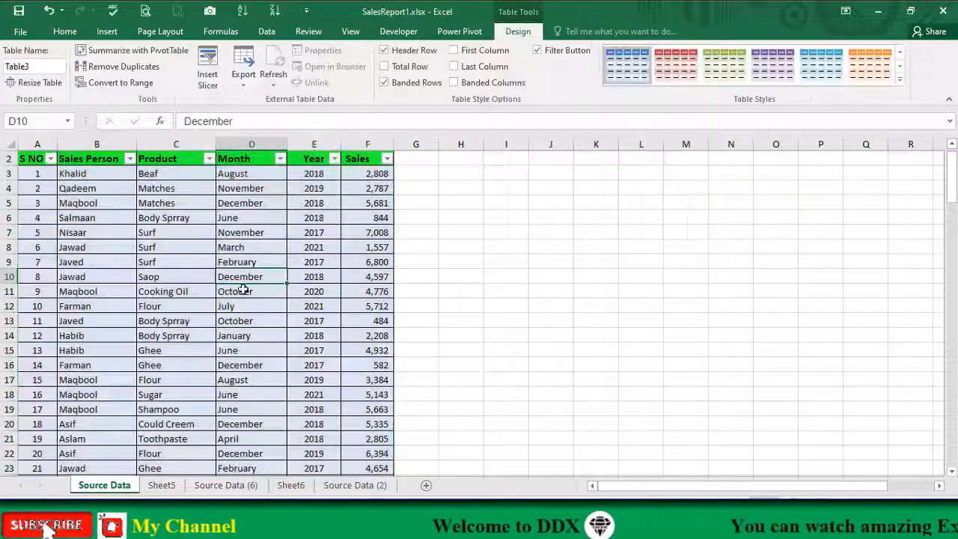
scroll(237, 296, up, 1)
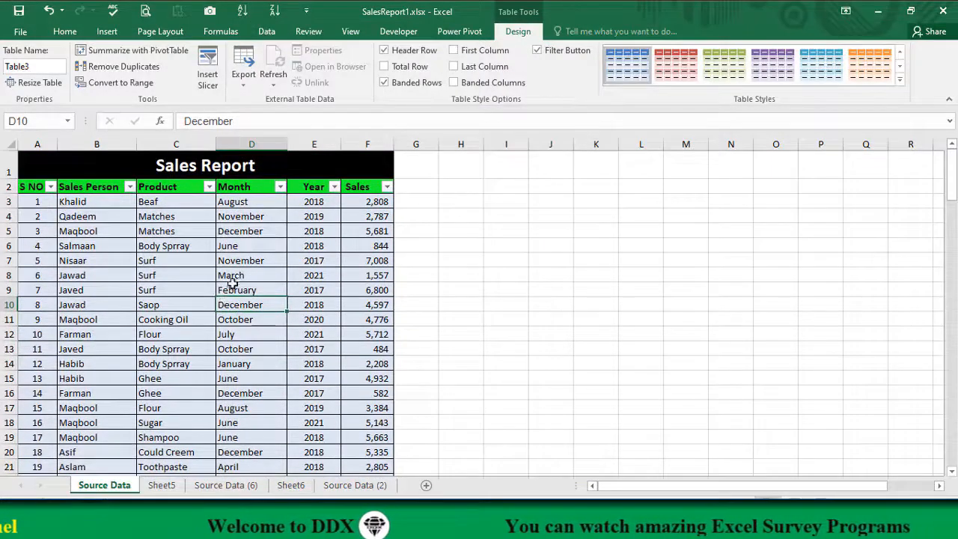
Insert slicers for the Sales Person, Product, Month and Year fields of the table
click(106, 31)
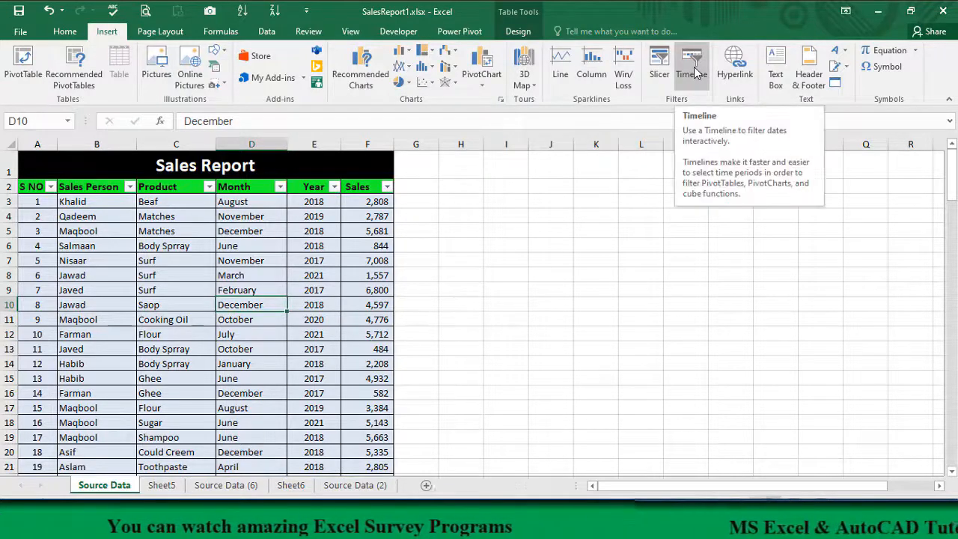
click(270, 279)
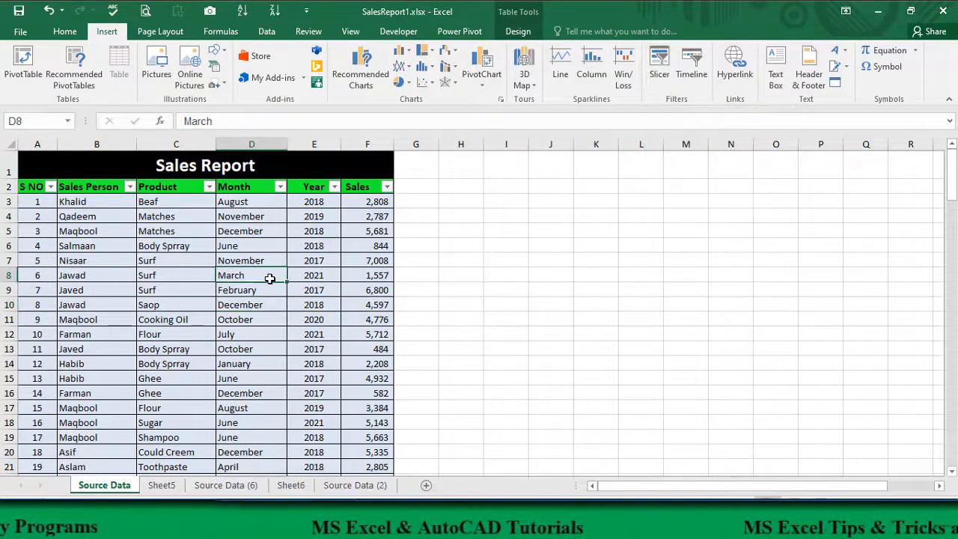
click(660, 67)
drag(593, 13, 737, 121)
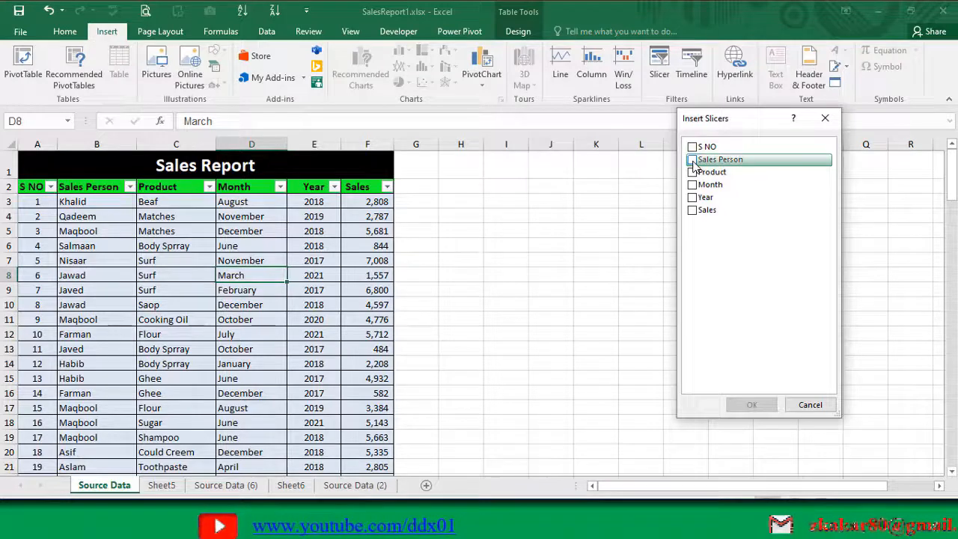
click(692, 160)
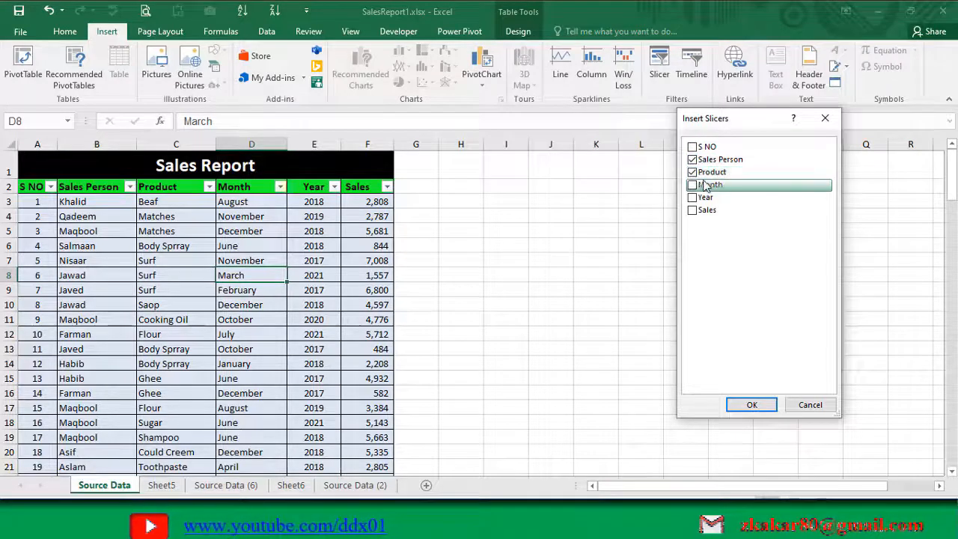
click(702, 198)
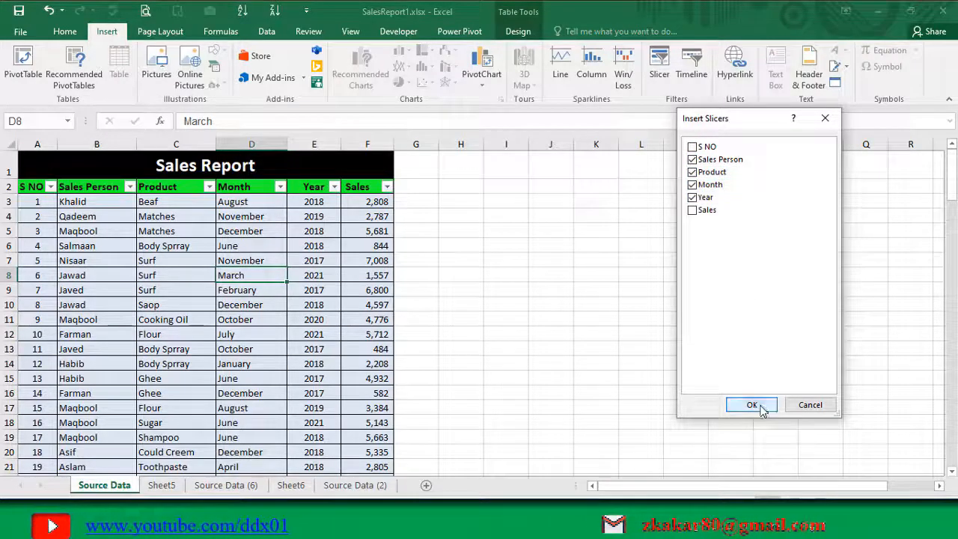
click(751, 405)
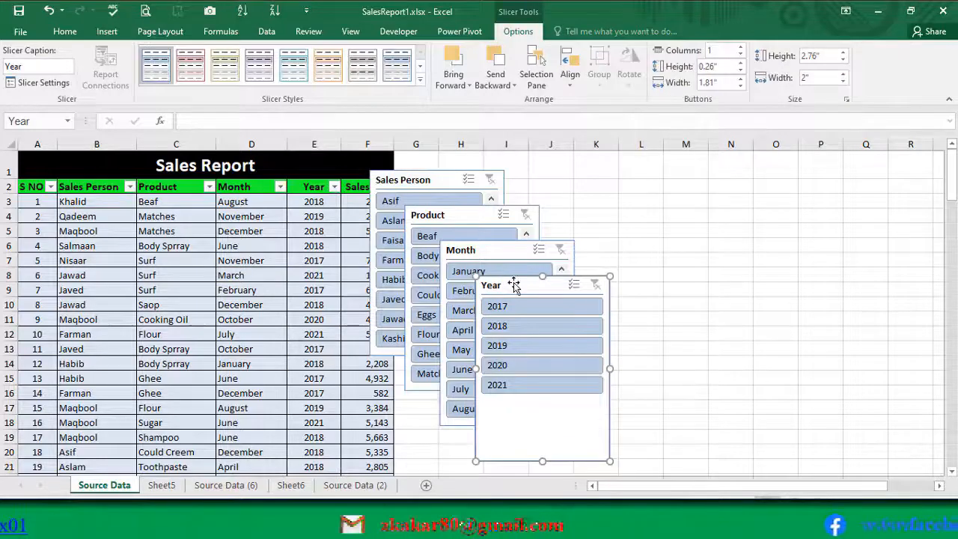
Narrow the Year and Month slicers and arrange all four in a row beside the table, ordered Sales Person, Product, Month, Year
drag(513, 284, 823, 185)
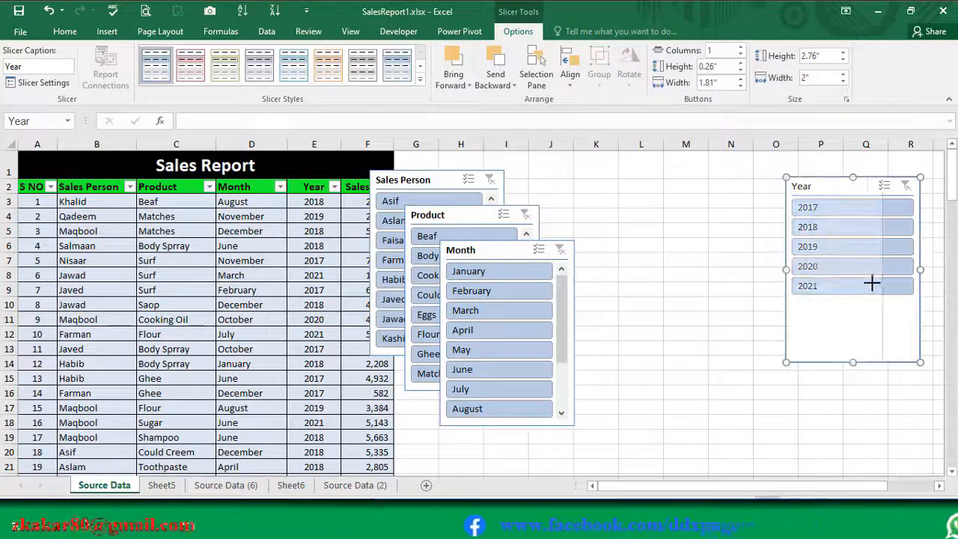
drag(872, 283, 866, 283)
drag(818, 188, 877, 183)
click(572, 329)
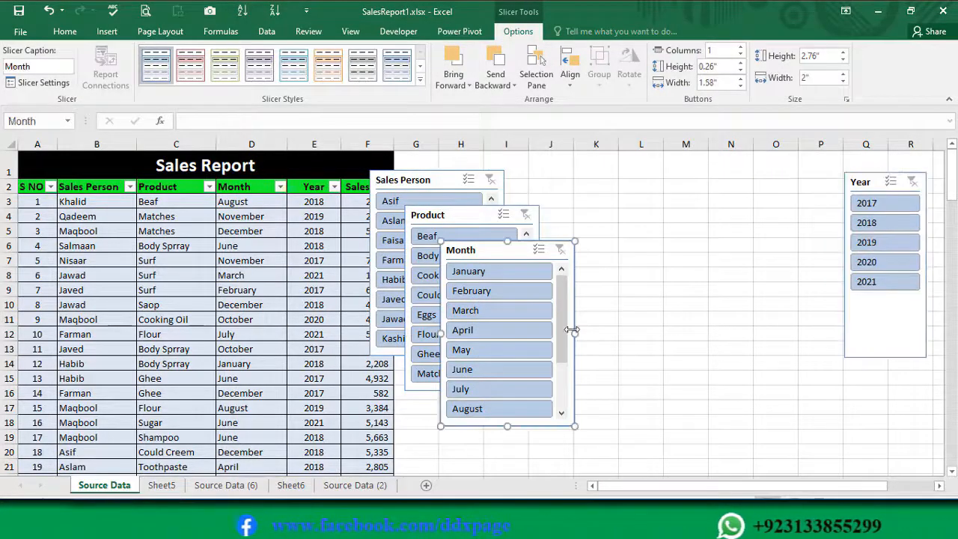
drag(577, 333, 534, 332)
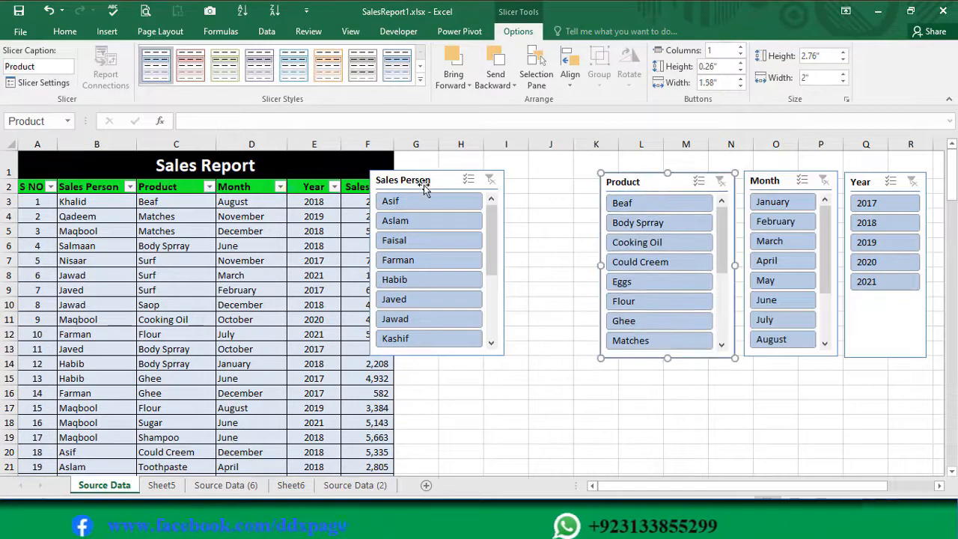
drag(442, 184, 527, 185)
click(686, 392)
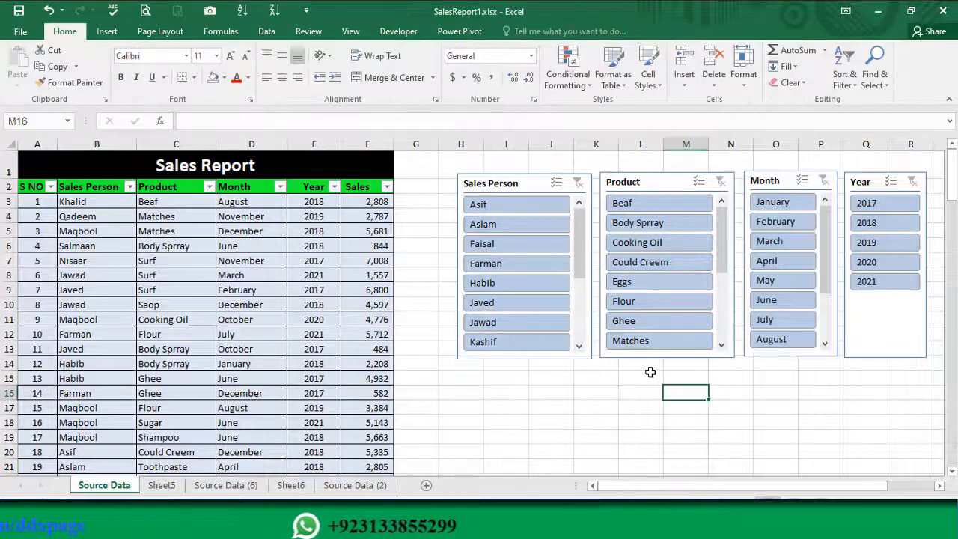
Filter the table by the second, fifth and seventh listed sales persons in turn with the slicer, and clear that filter
click(492, 228)
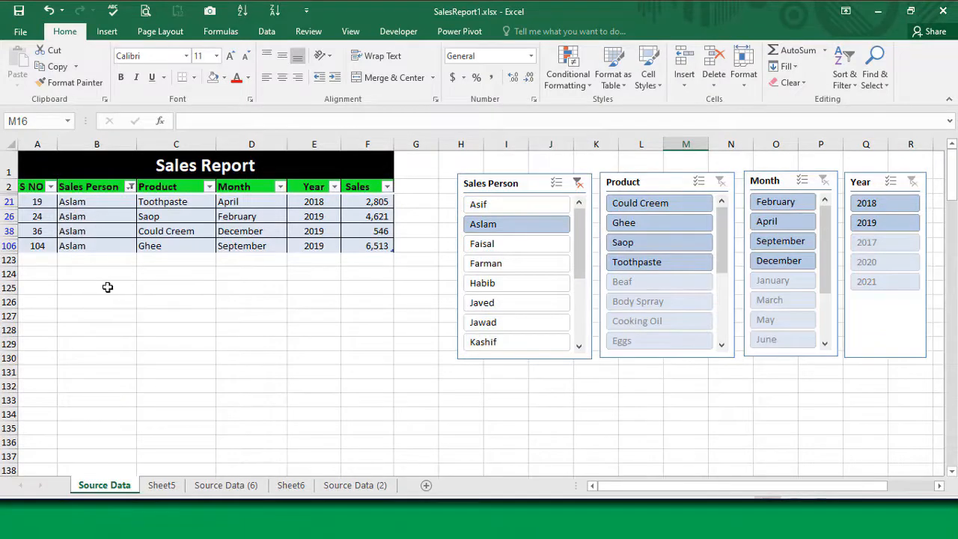
click(484, 284)
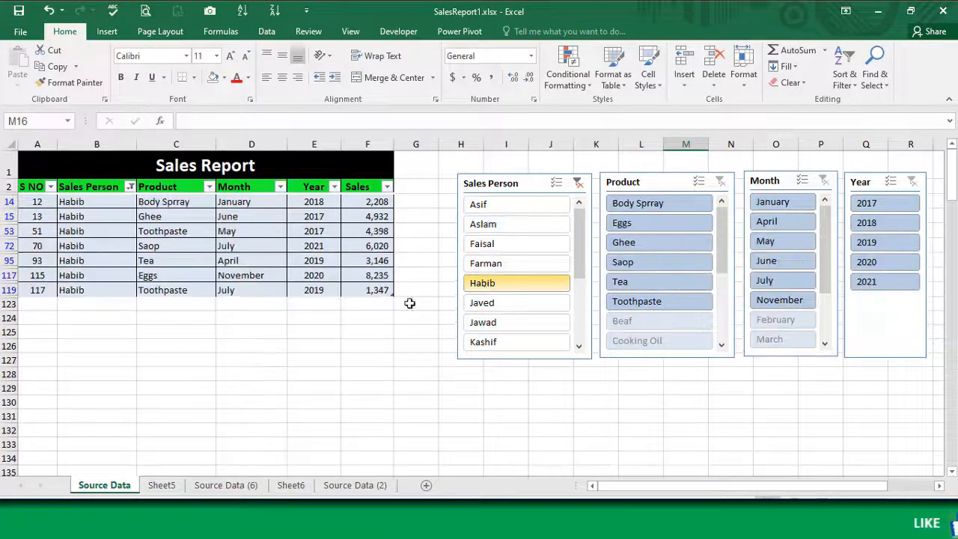
click(502, 327)
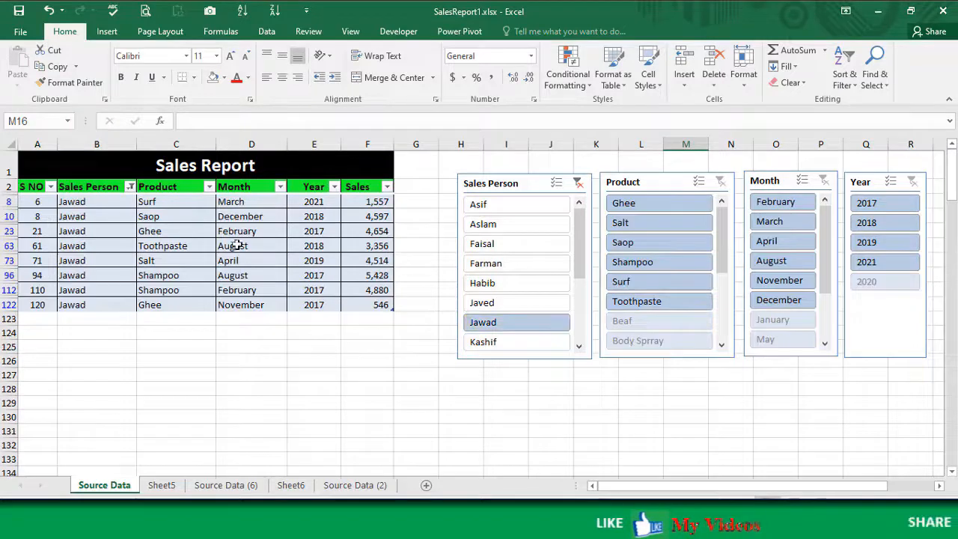
click(578, 183)
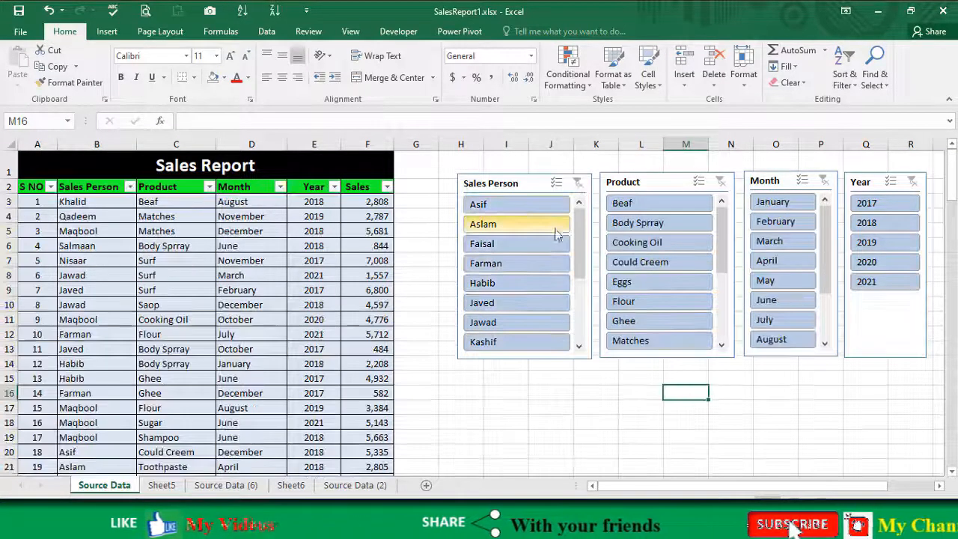
Filter the table by the products Cooking Oil, Eggs and Flour in turn with the slicer, and clear the Product filter
click(660, 244)
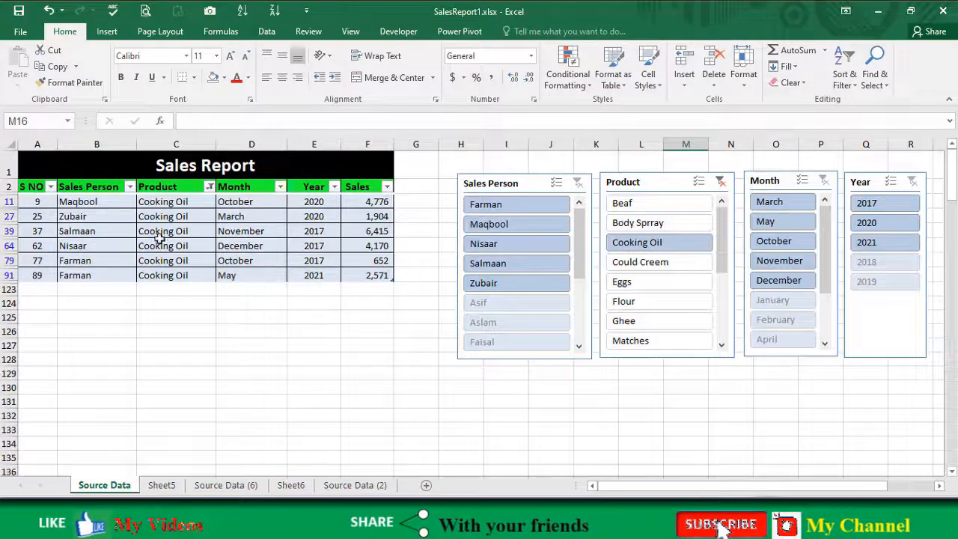
click(633, 283)
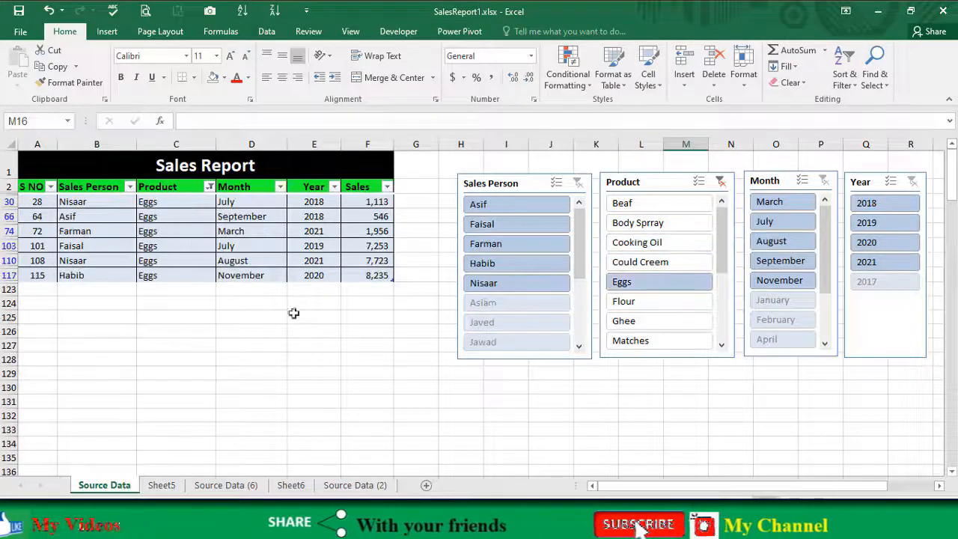
click(624, 300)
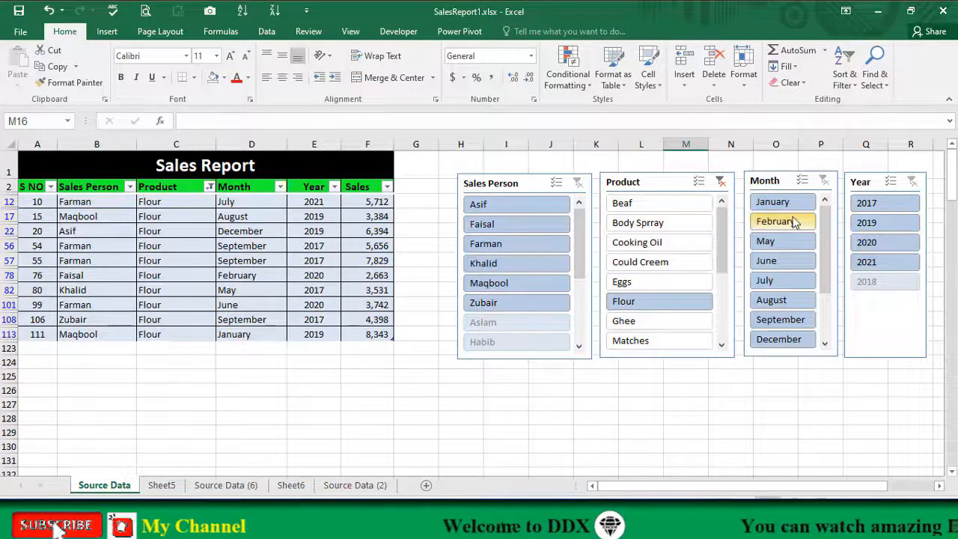
click(722, 183)
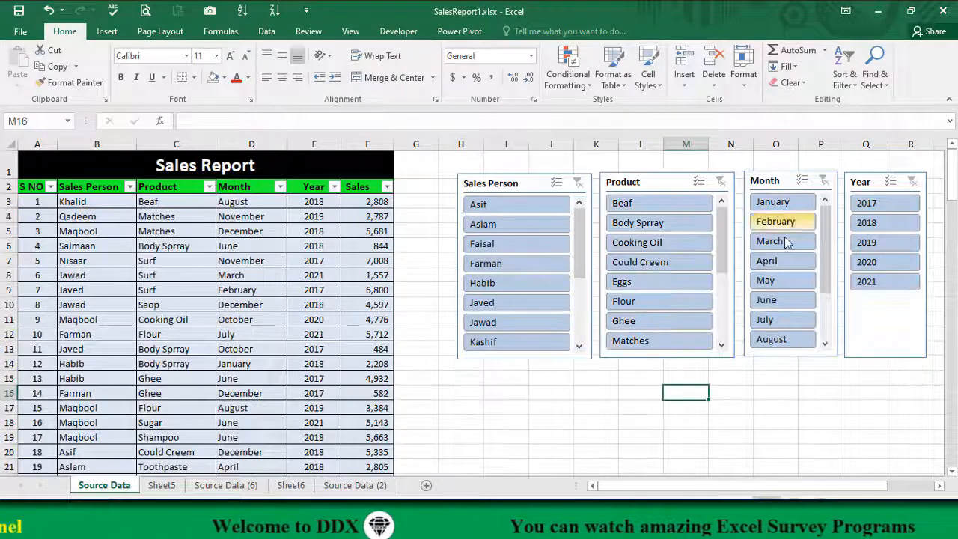
Filter the table by March and by June with the Month slicer, and clear the Month filter
click(785, 244)
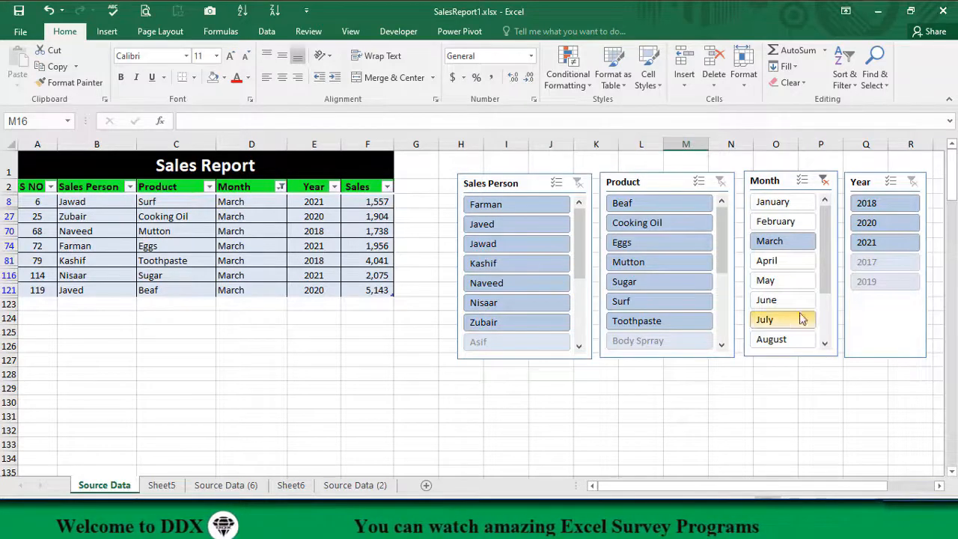
click(778, 301)
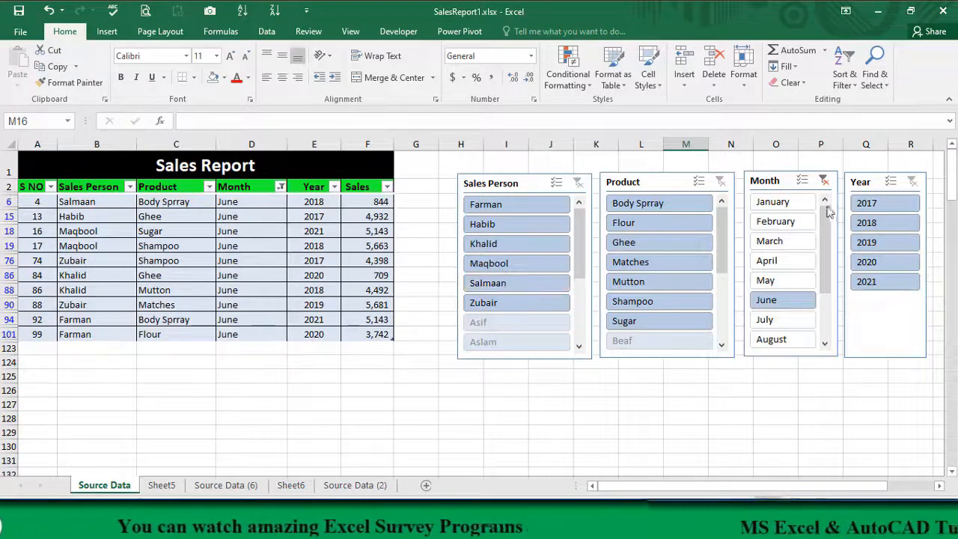
click(823, 183)
Filter the table by year 2017 with the slicer, look through the records, and switch the Year filter to 2019
click(868, 203)
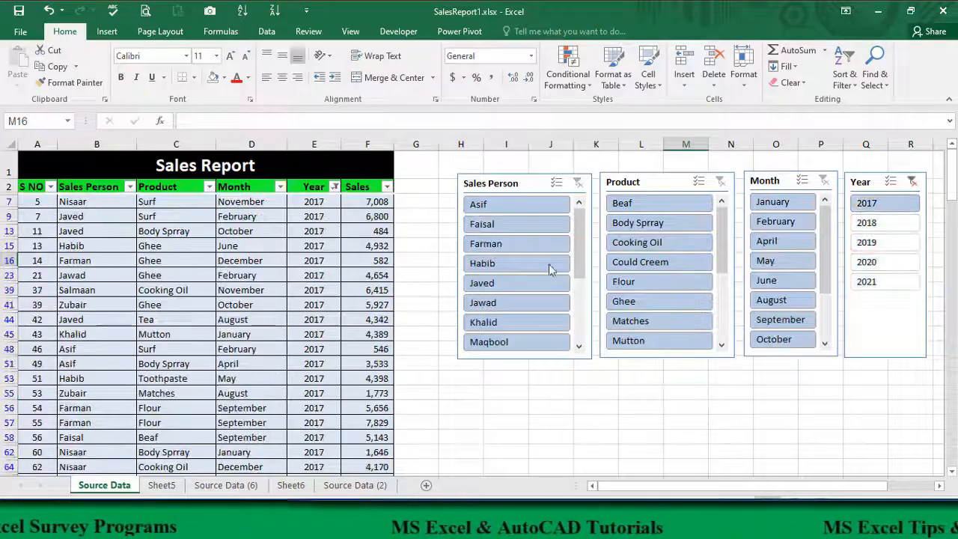
scroll(307, 441, down, 5)
scroll(307, 441, up, 5)
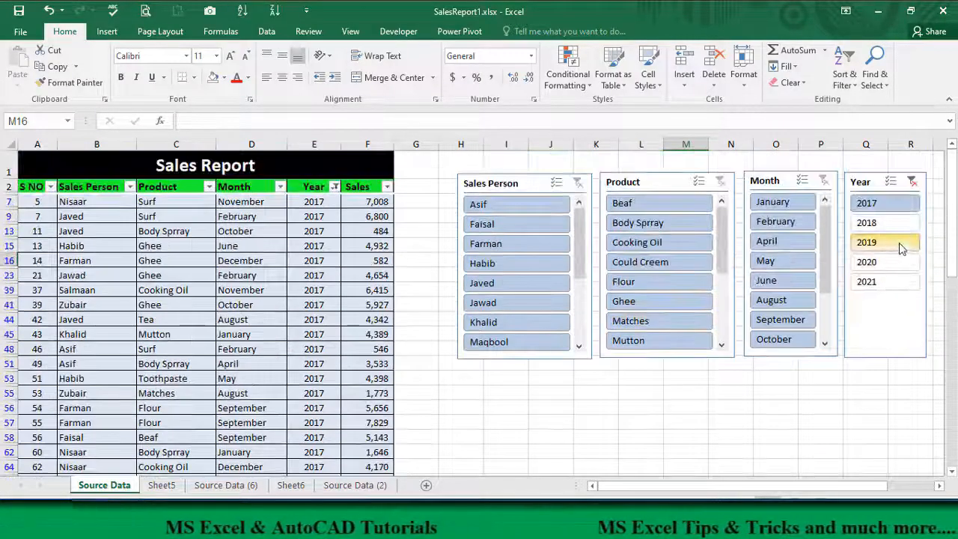
click(879, 244)
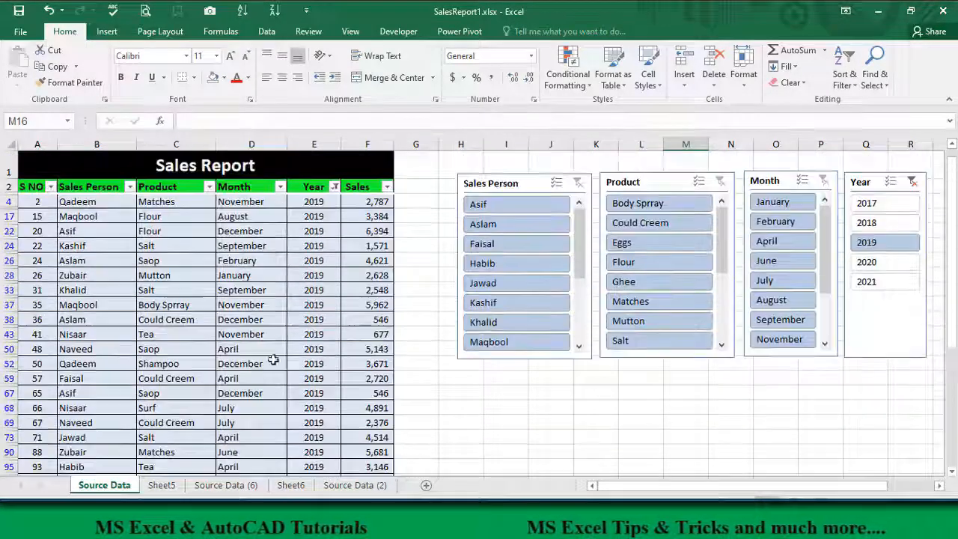
Combine the Year filter 2018 with the Month filter April using the slicers, and clear both filters
click(876, 222)
click(780, 262)
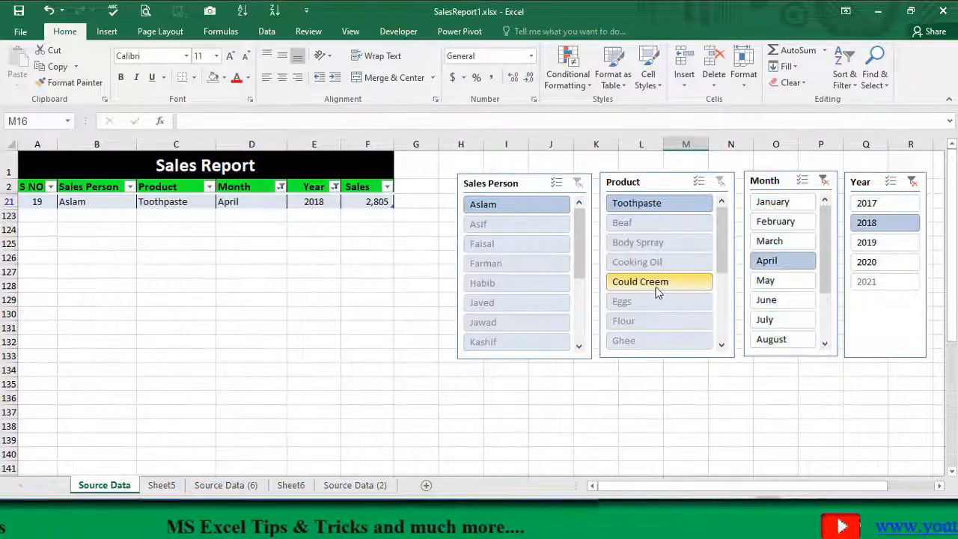
click(912, 181)
click(823, 180)
Turn on multi-select for the Sales Person, Product, Month and Year slicers
click(555, 183)
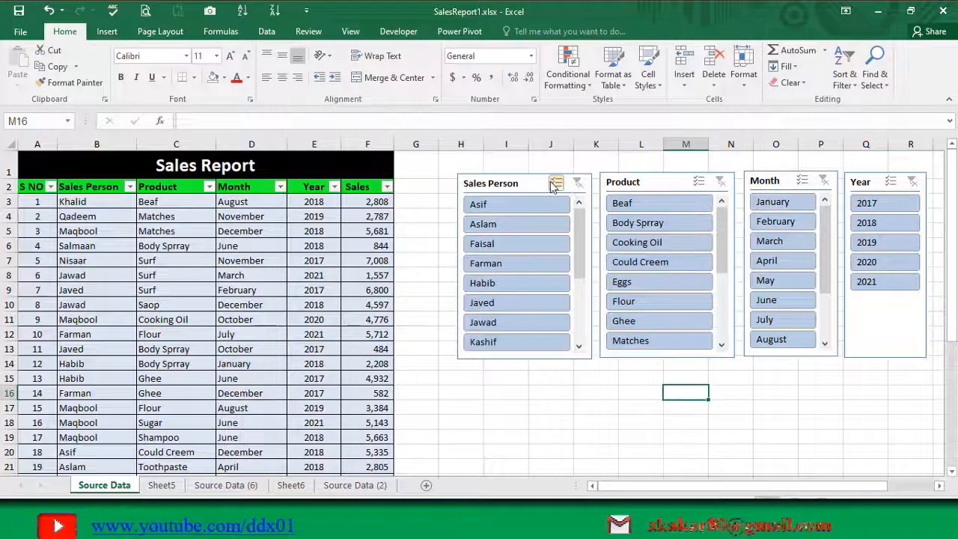
click(696, 184)
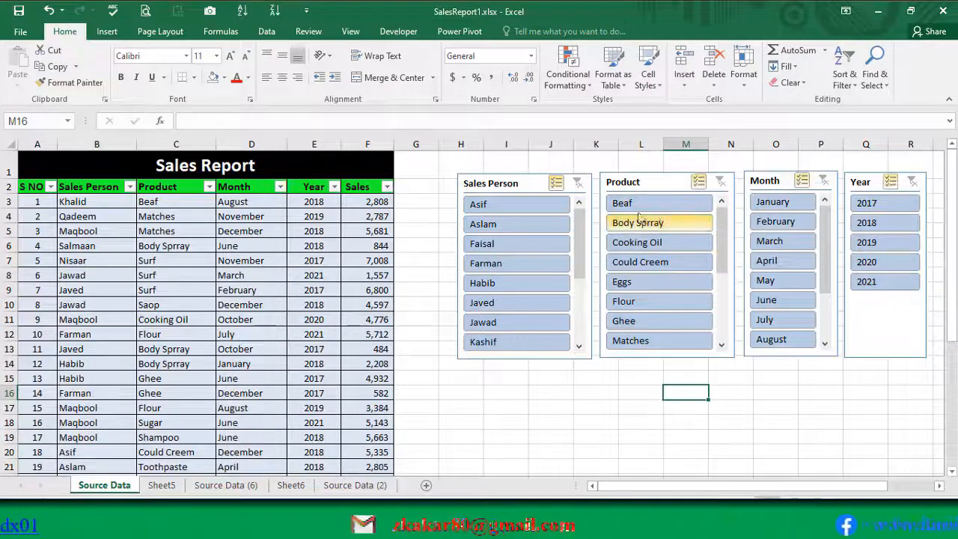
Narrow the multi-select Sales Person slicer to its third and fifth names, adding and removing the first name
click(549, 203)
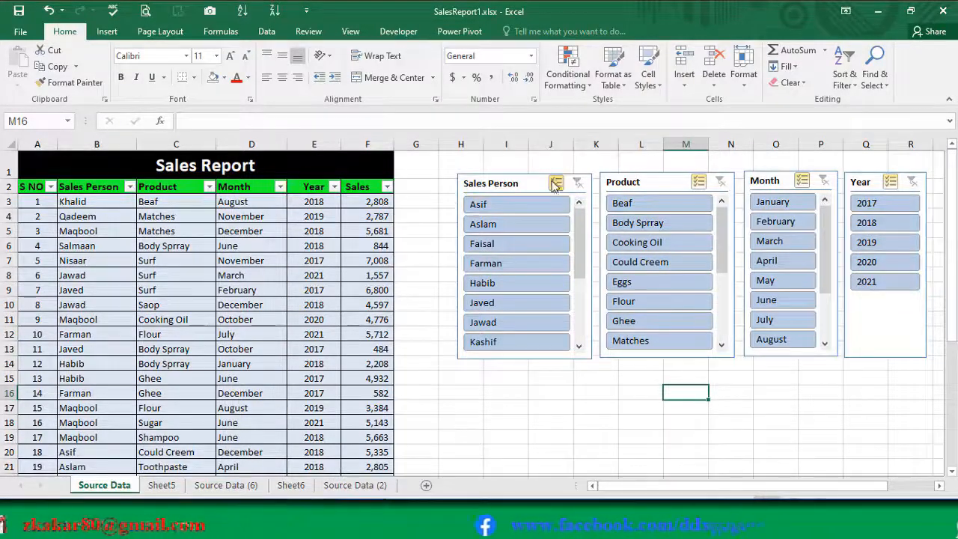
click(516, 224)
click(521, 245)
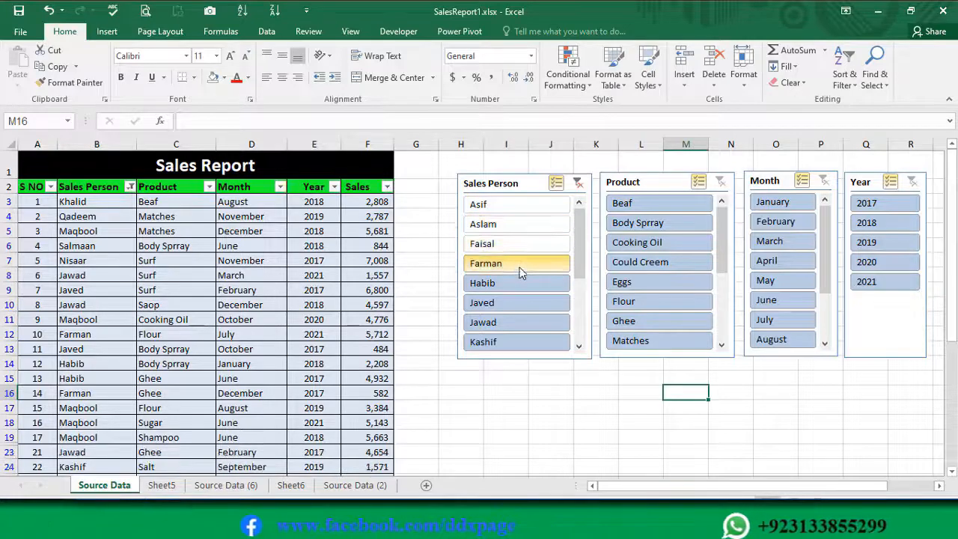
click(519, 264)
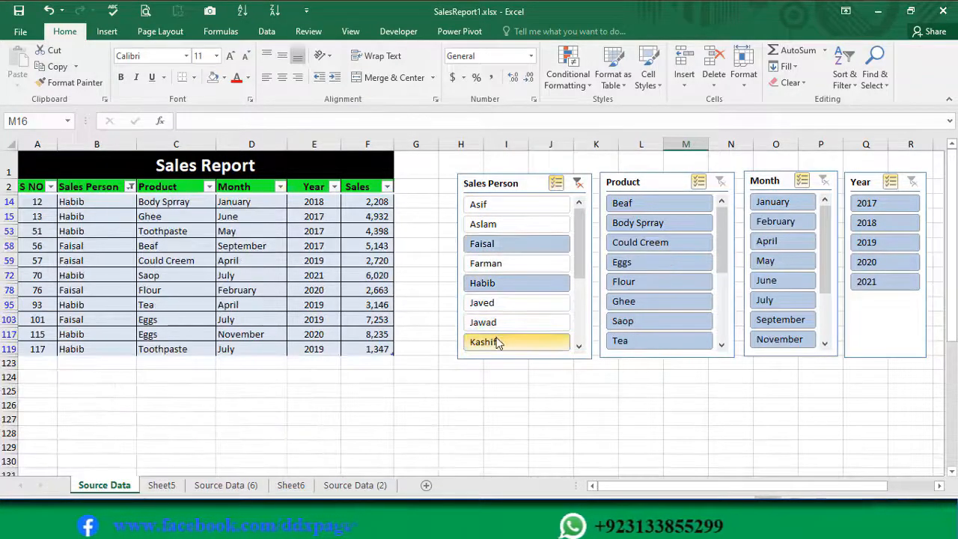
click(483, 204)
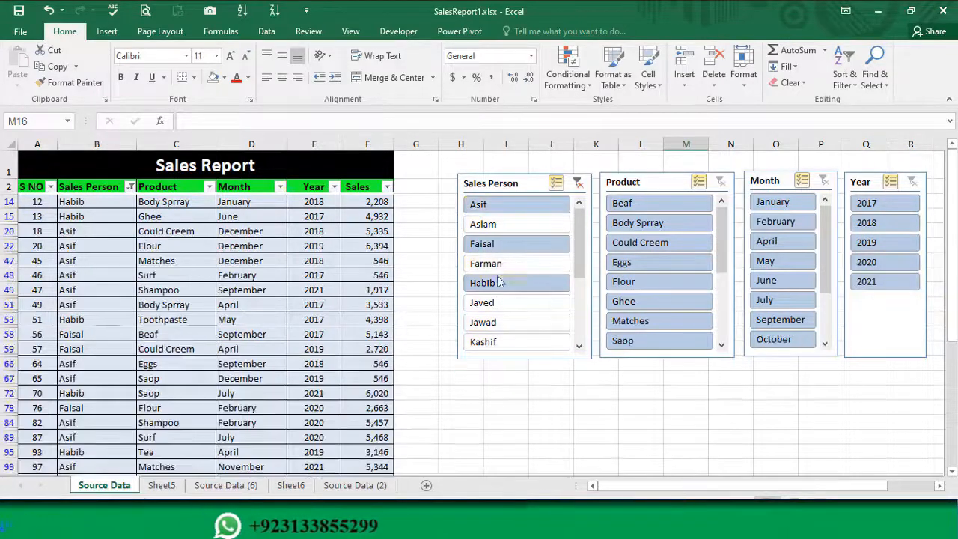
click(490, 208)
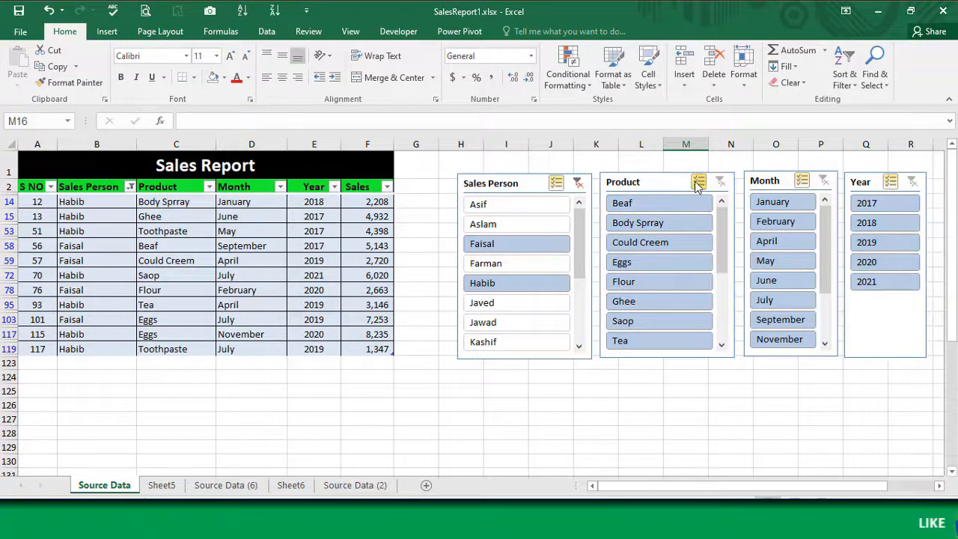
Filter the Product slicer to Flour and add three more available names to the Sales Person selection
click(628, 283)
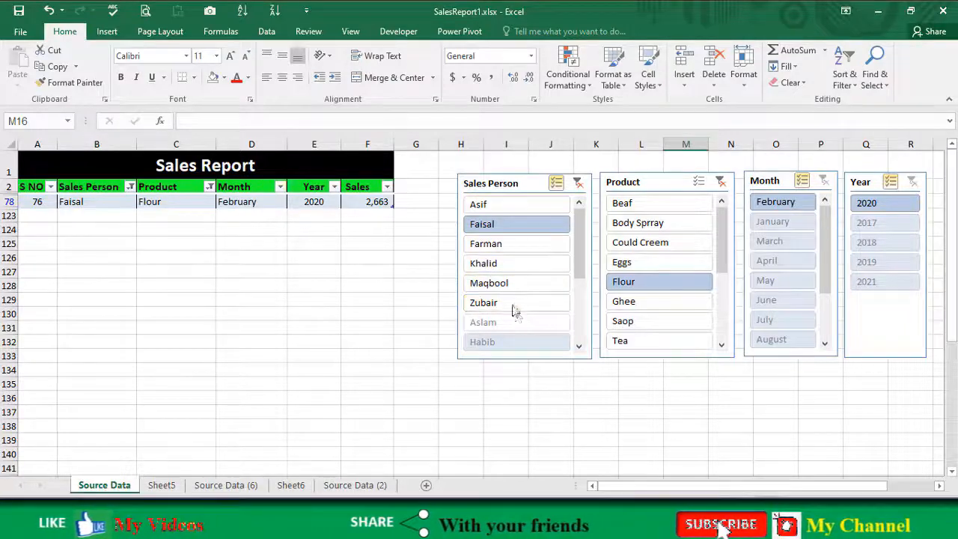
ctrl+click(499, 265)
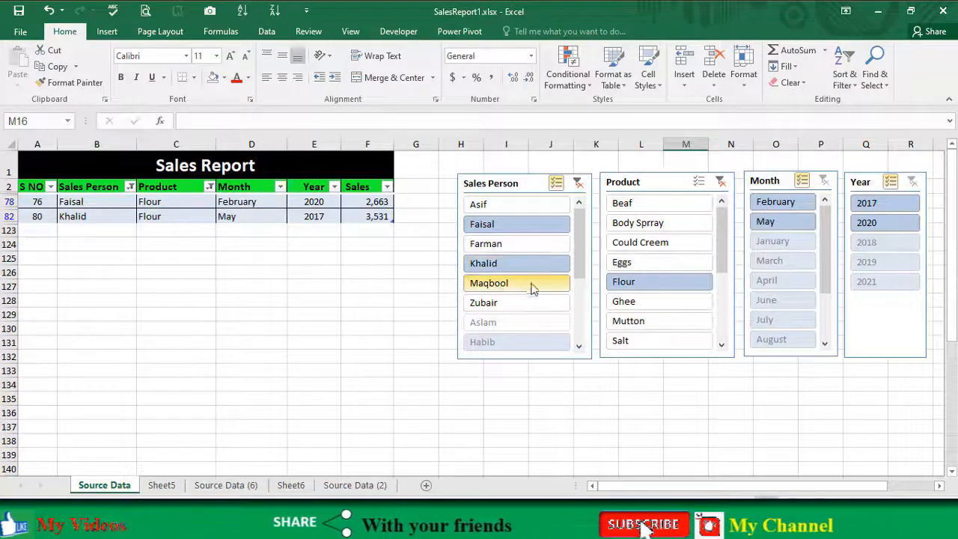
ctrl+click(513, 289)
scroll(505, 312, down, 1)
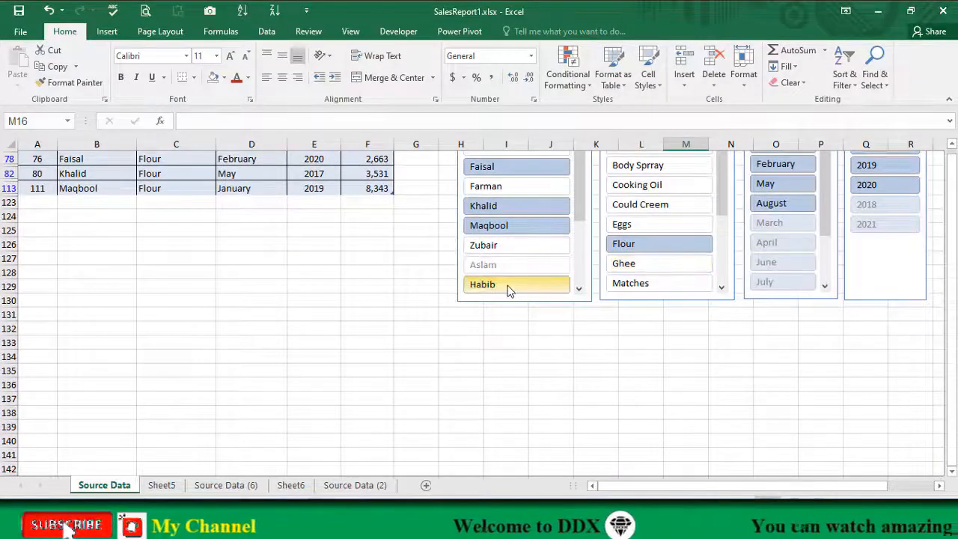
ctrl+click(485, 245)
scroll(241, 252, up, 1)
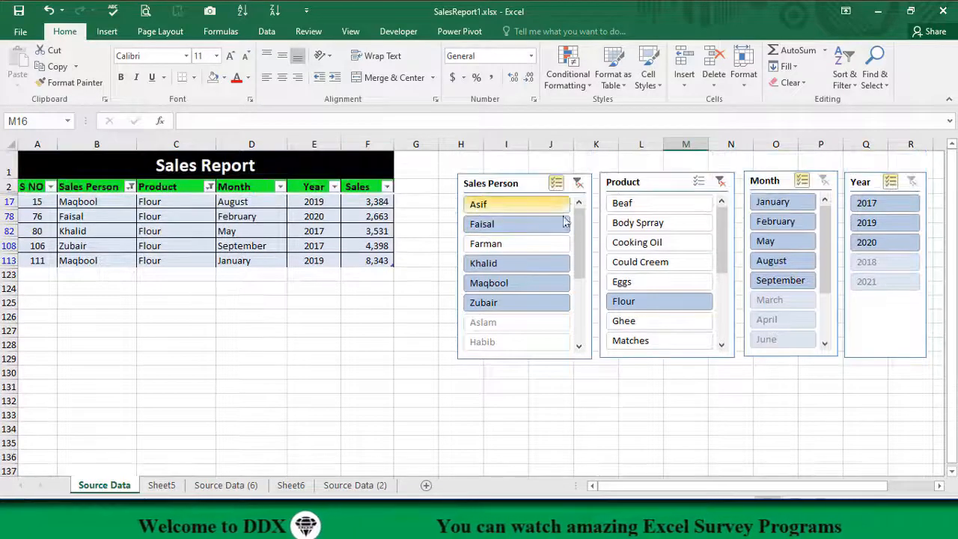
Switch the Product filter to Cooking Oil, then to Could Creem, and add Flour and Matches to the selection
click(635, 244)
click(640, 262)
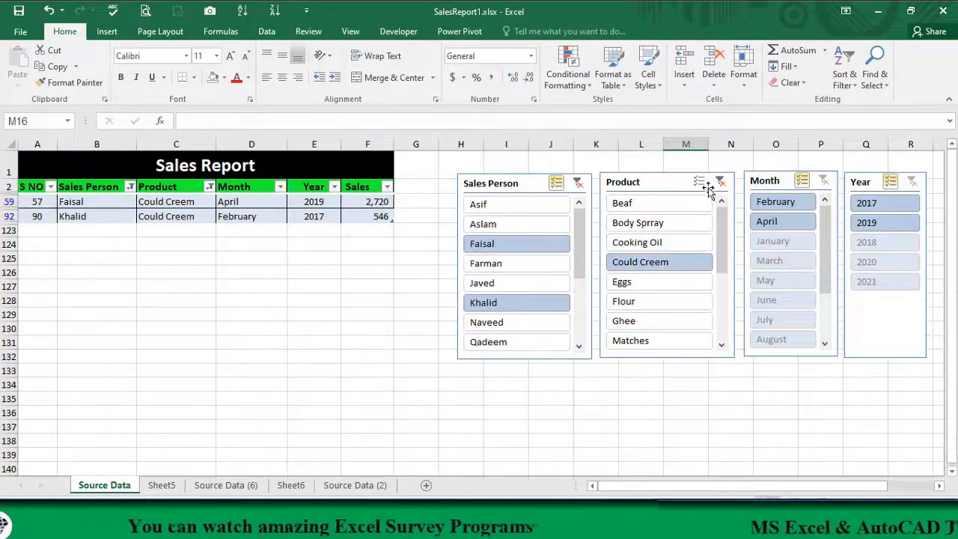
ctrl+click(634, 301)
ctrl+click(639, 341)
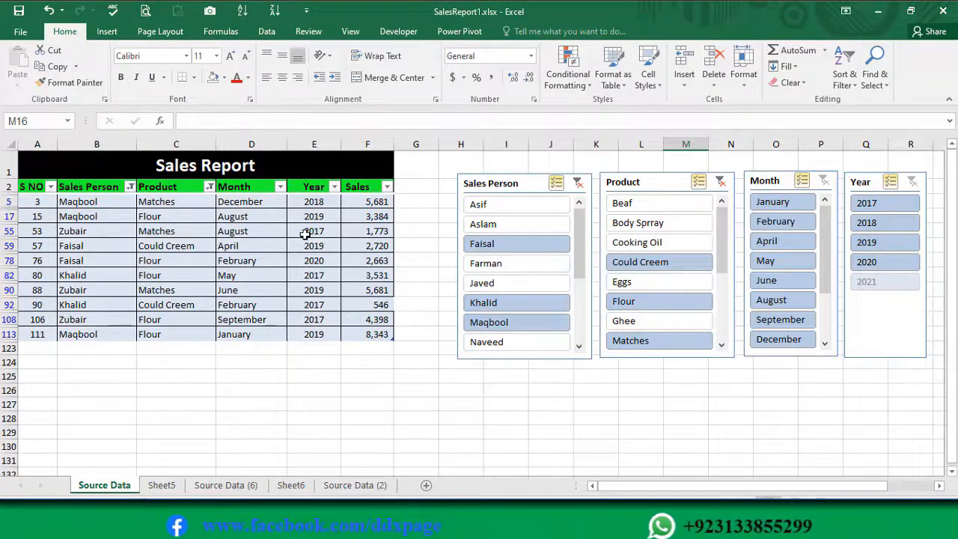
Clear the Sales Person and Product filters and turn off multi-select for all four slicers
click(578, 182)
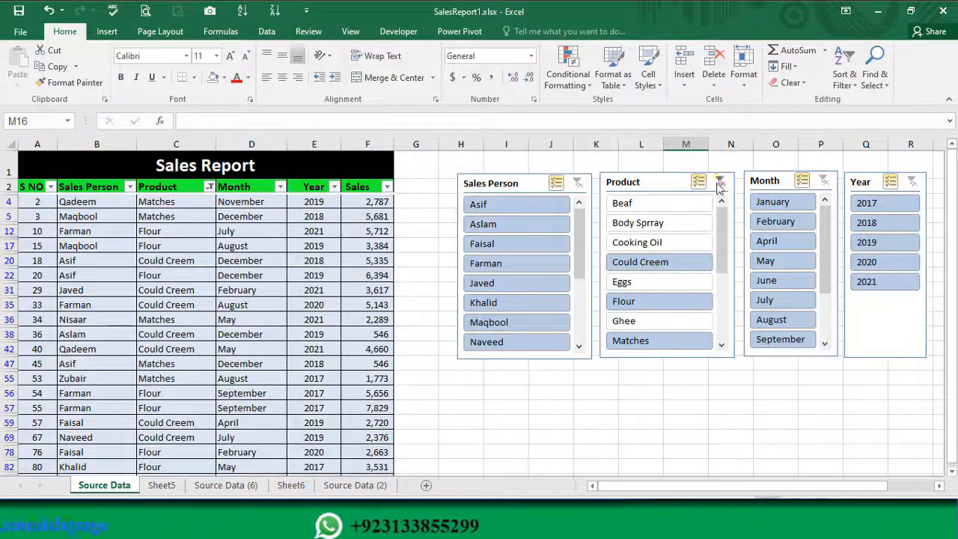
click(720, 182)
scroll(152, 350, down, 4)
scroll(151, 350, up, 4)
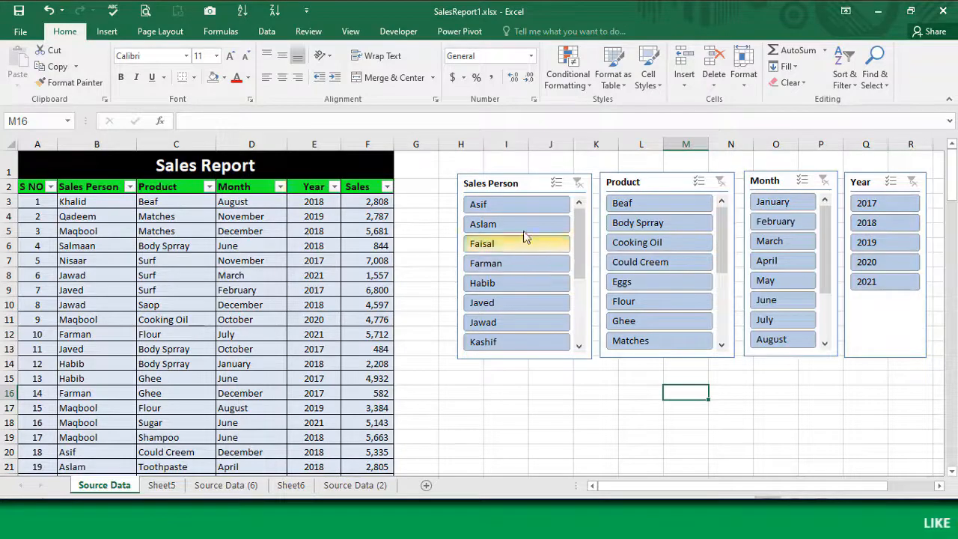
Filter by the first, fifth and seventh Sales Person names one at a time, and set the Product filter to Surf
click(499, 207)
click(501, 286)
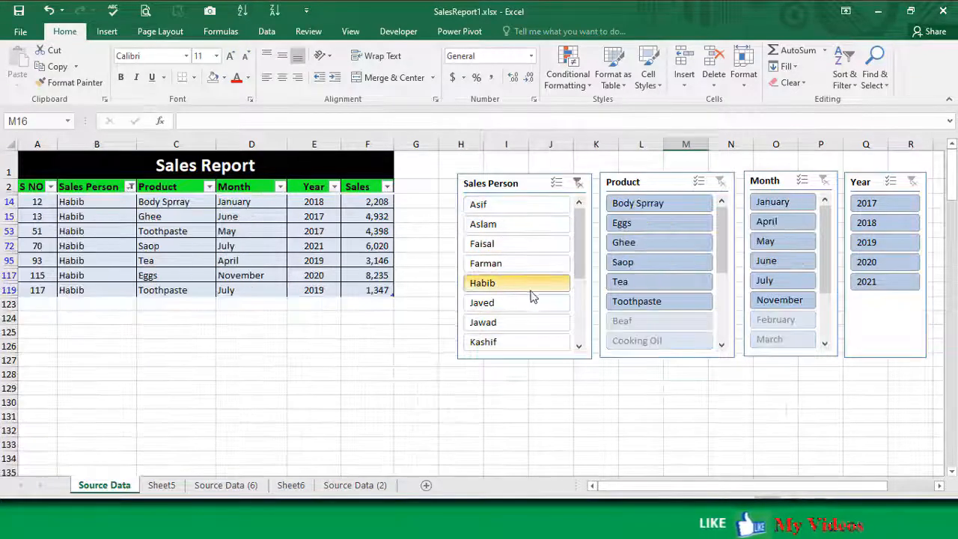
click(499, 329)
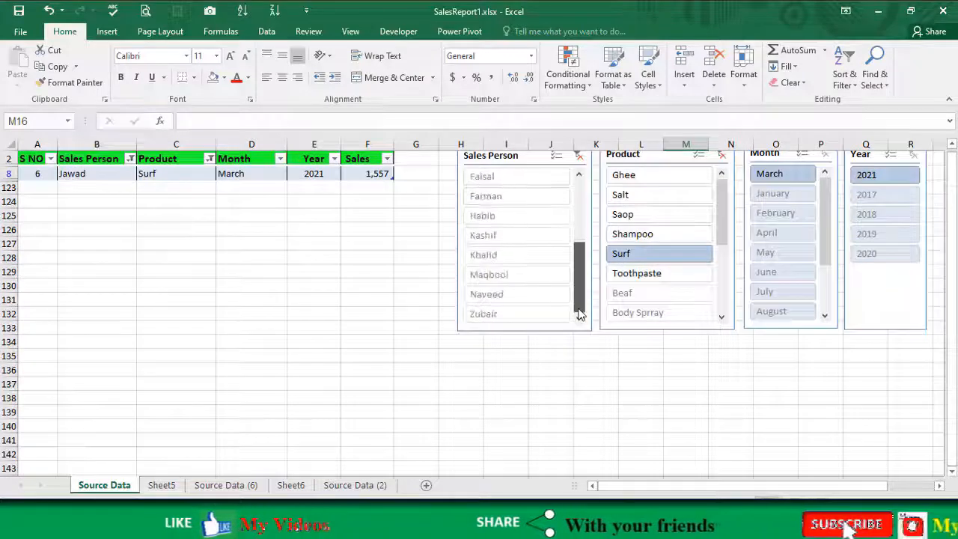
Switch the Sales Person filter to the third greyed-out name in the slicer while keeping the Product filter
mouse_move(580, 314)
mouse_down()
mouse_move(571, 238)
mouse_move(580, 296)
mouse_up()
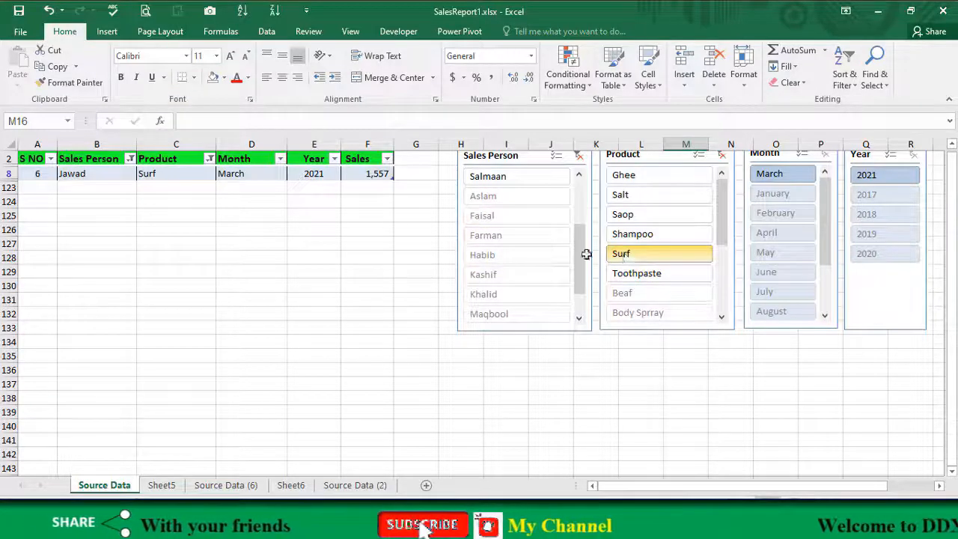
click(480, 238)
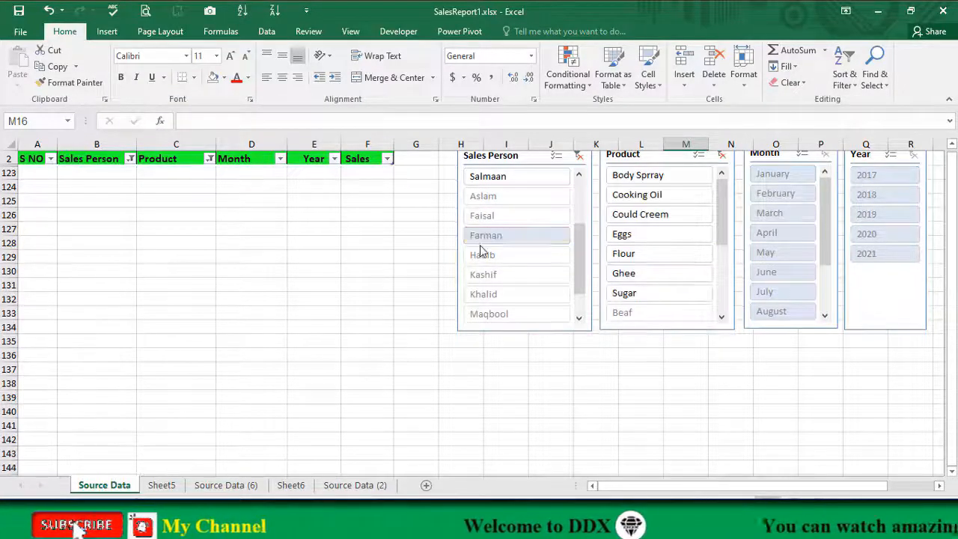
scroll(473, 260, up, 1)
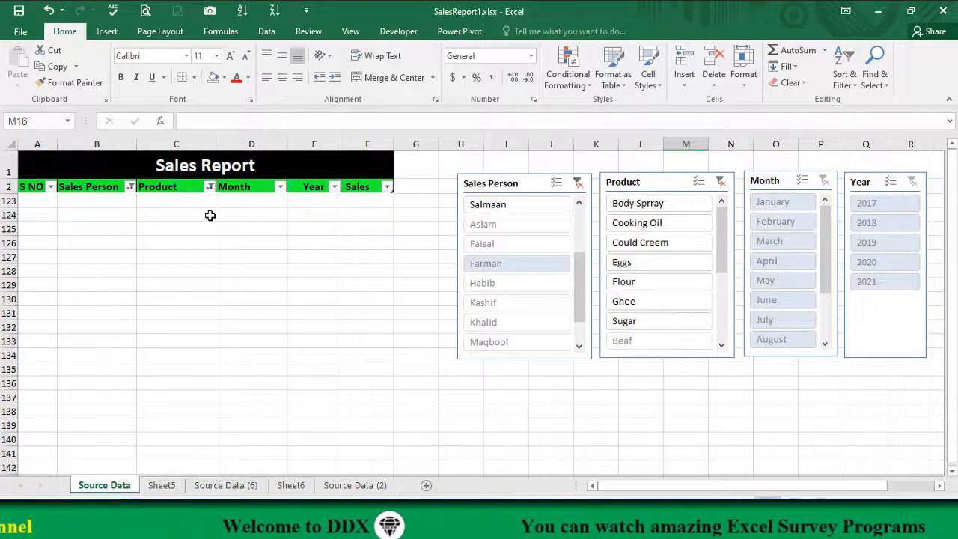